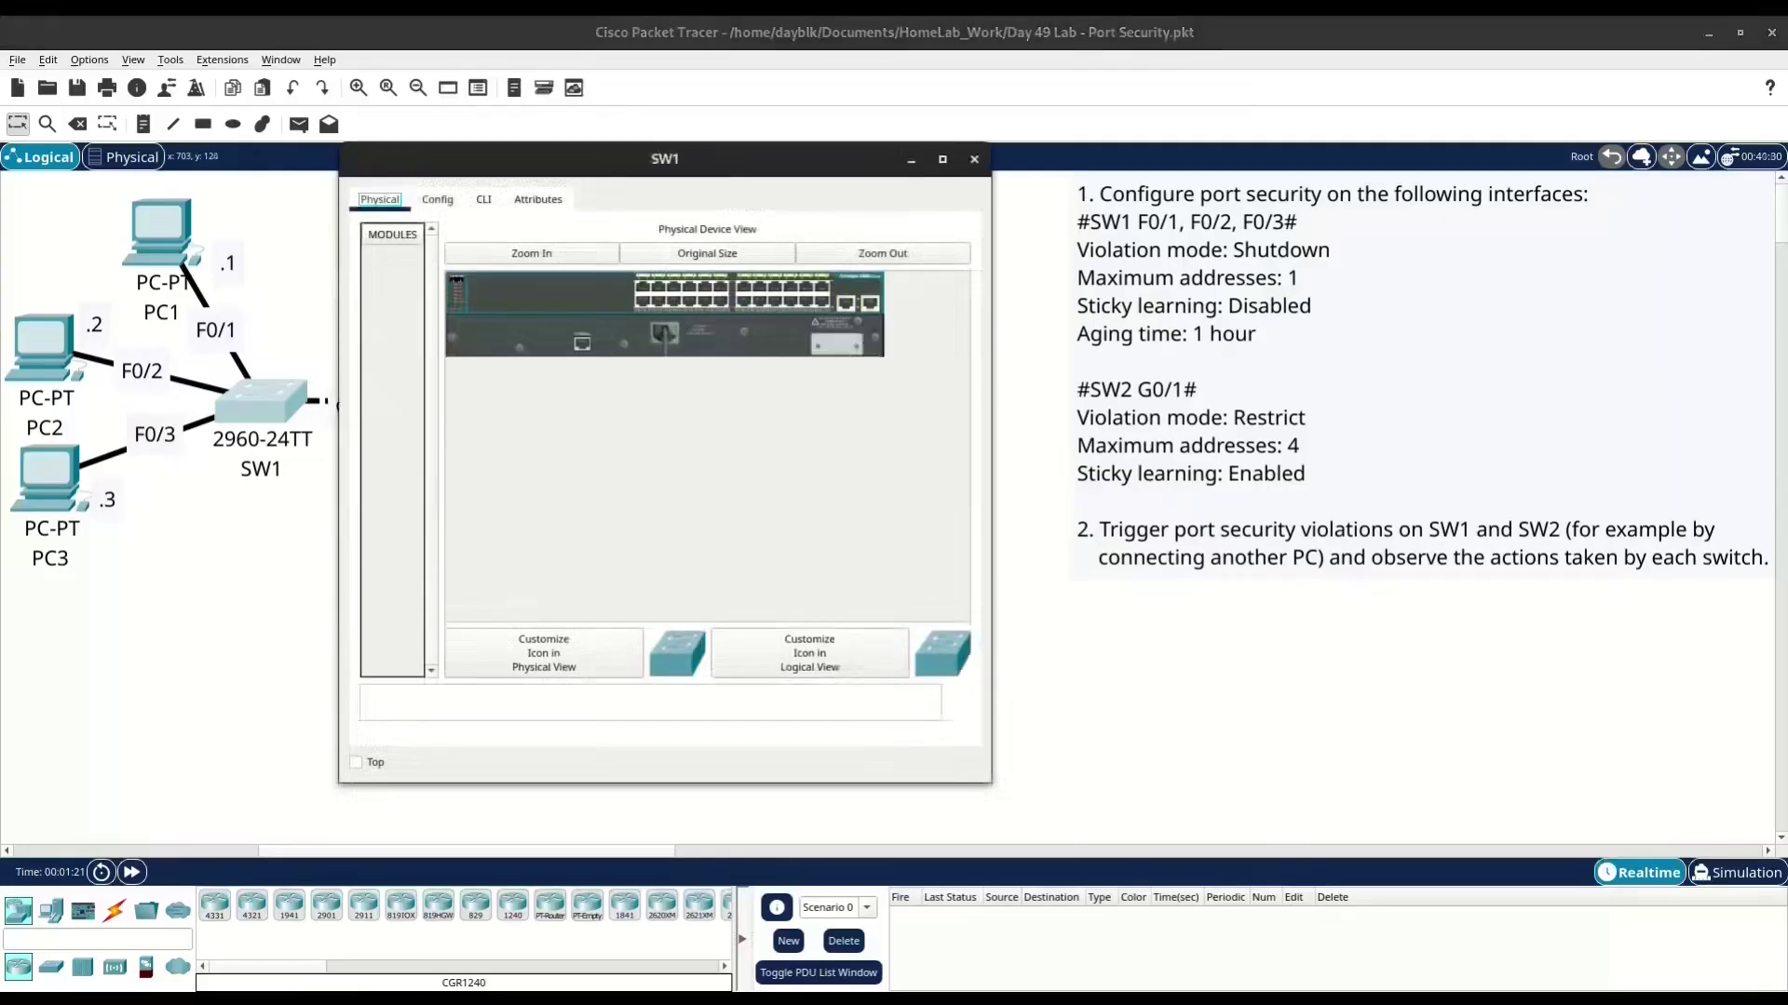
In SW1's command line, enter global configuration mode and select the interface range F0/1-3
{"action": "left_click", "coordinate": [483, 199]}
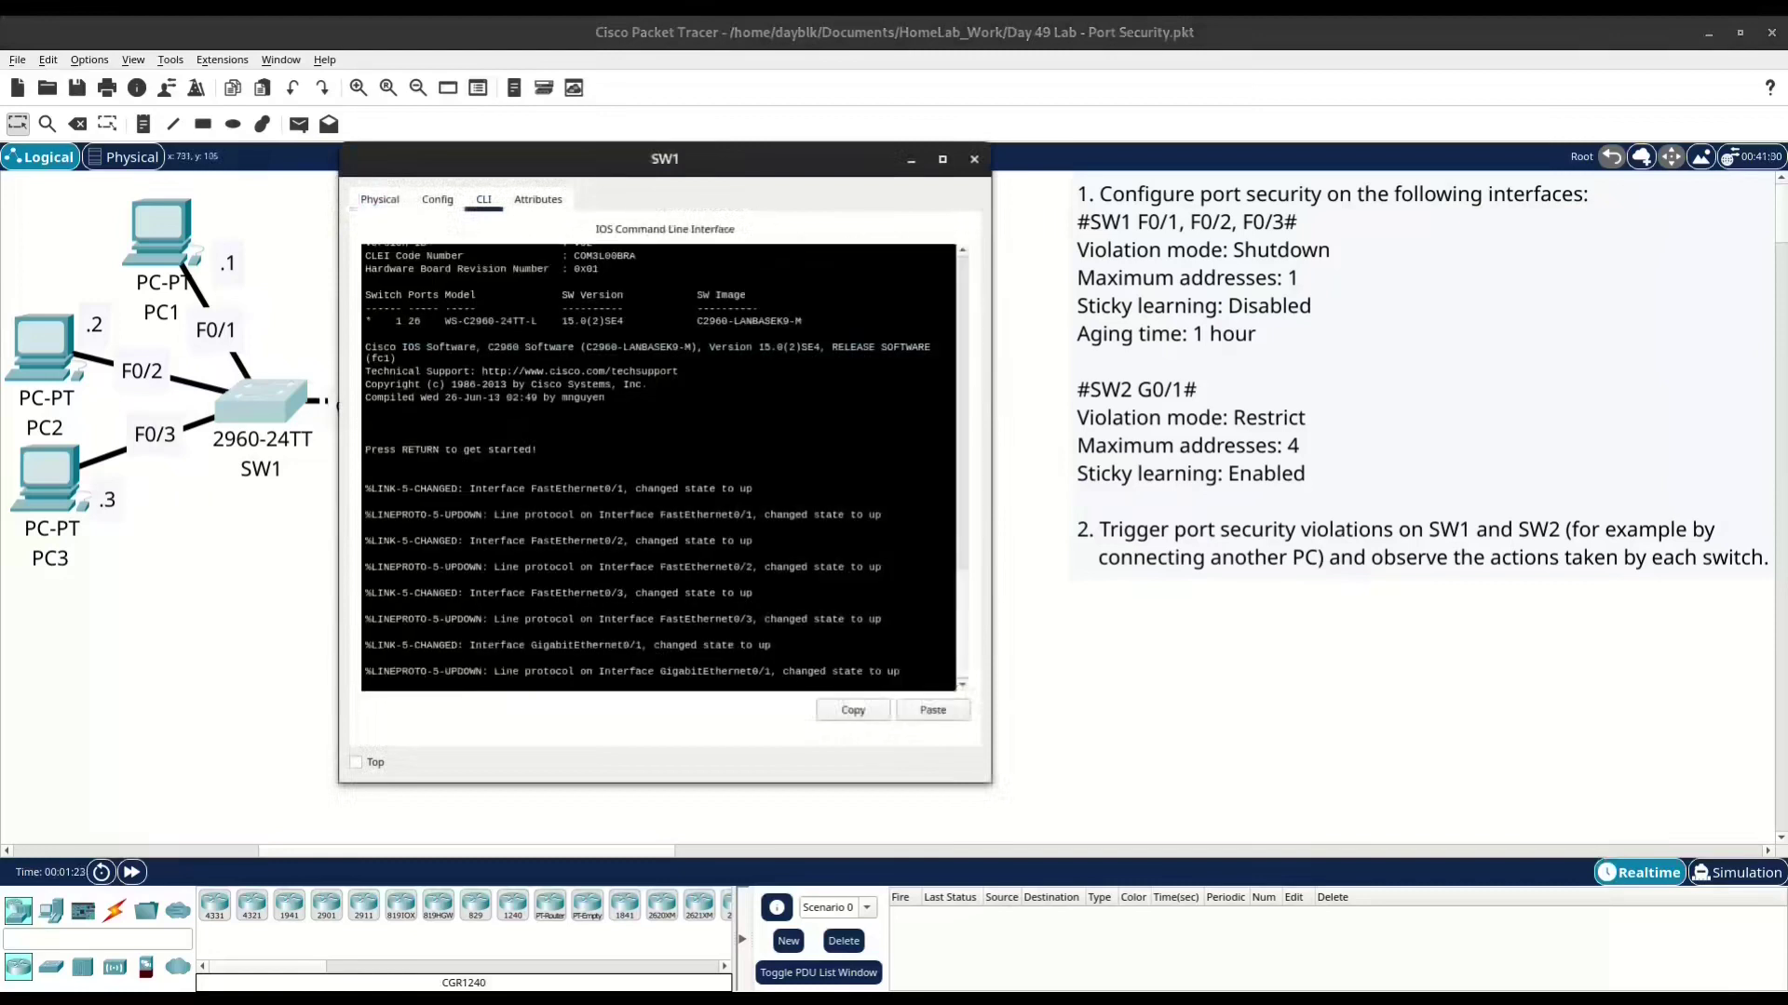
{"action": "key", "text": "Return"}
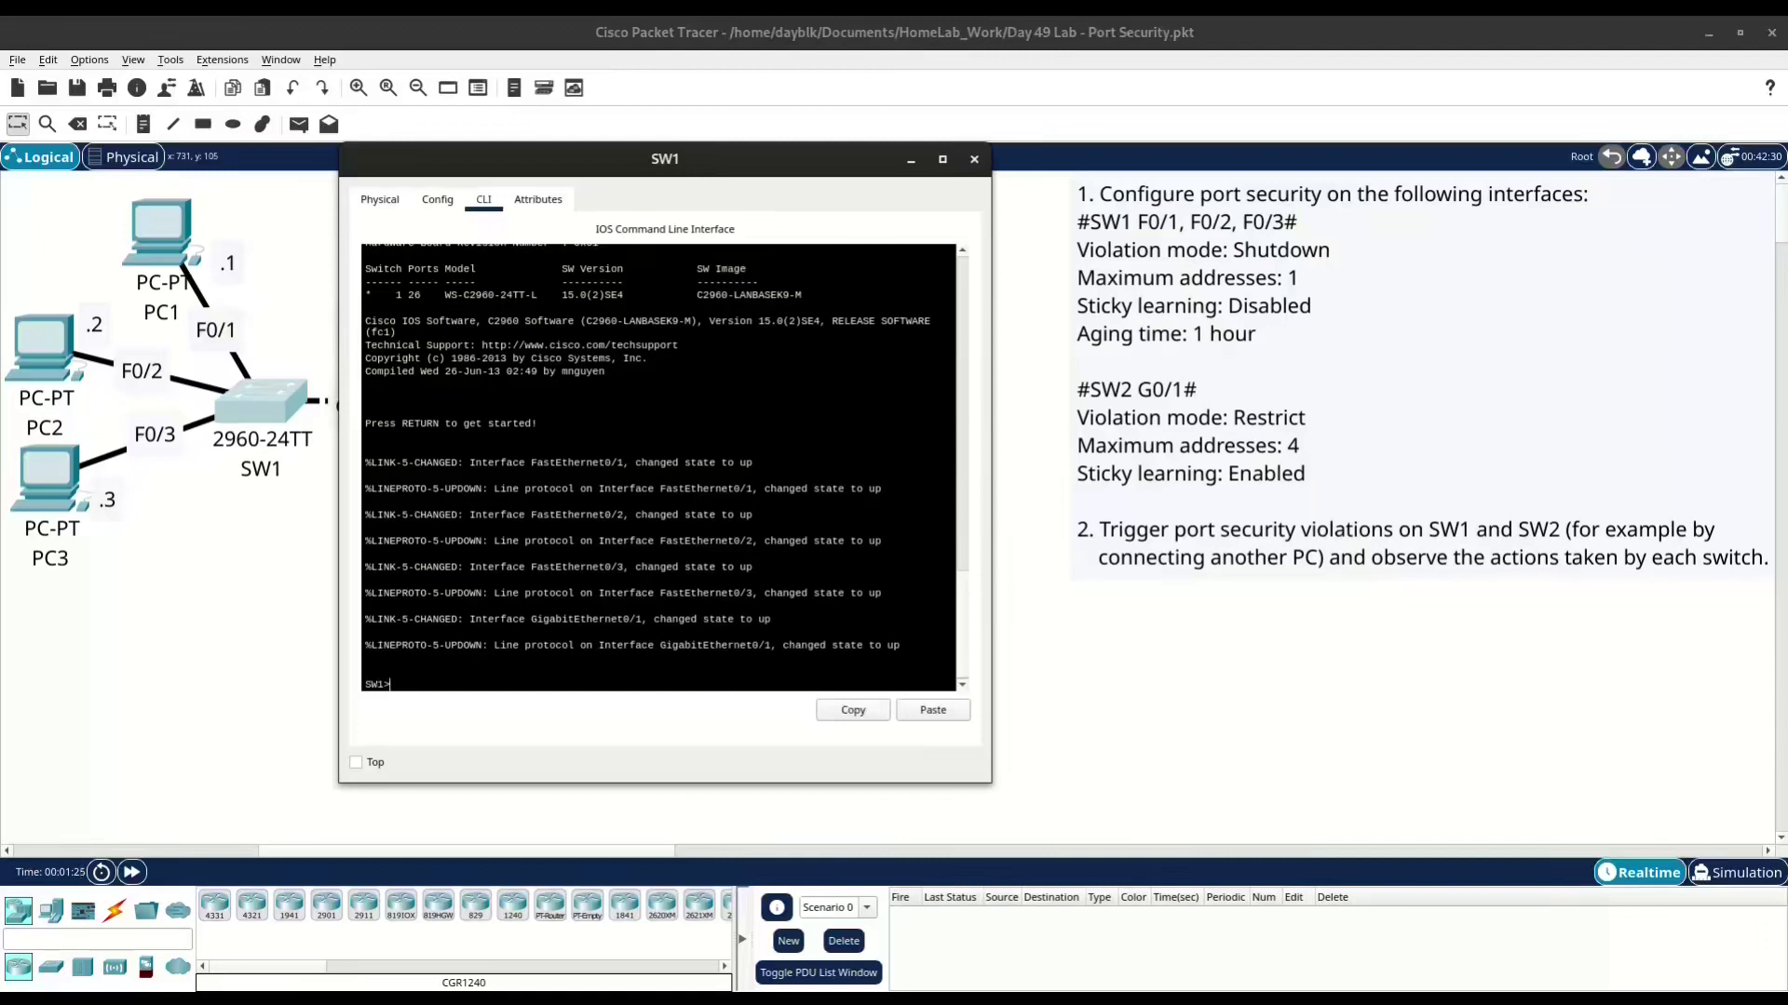
{"action": "type", "text": "en"}
{"action": "key", "text": "Return"}
{"action": "type", "text": "co"}
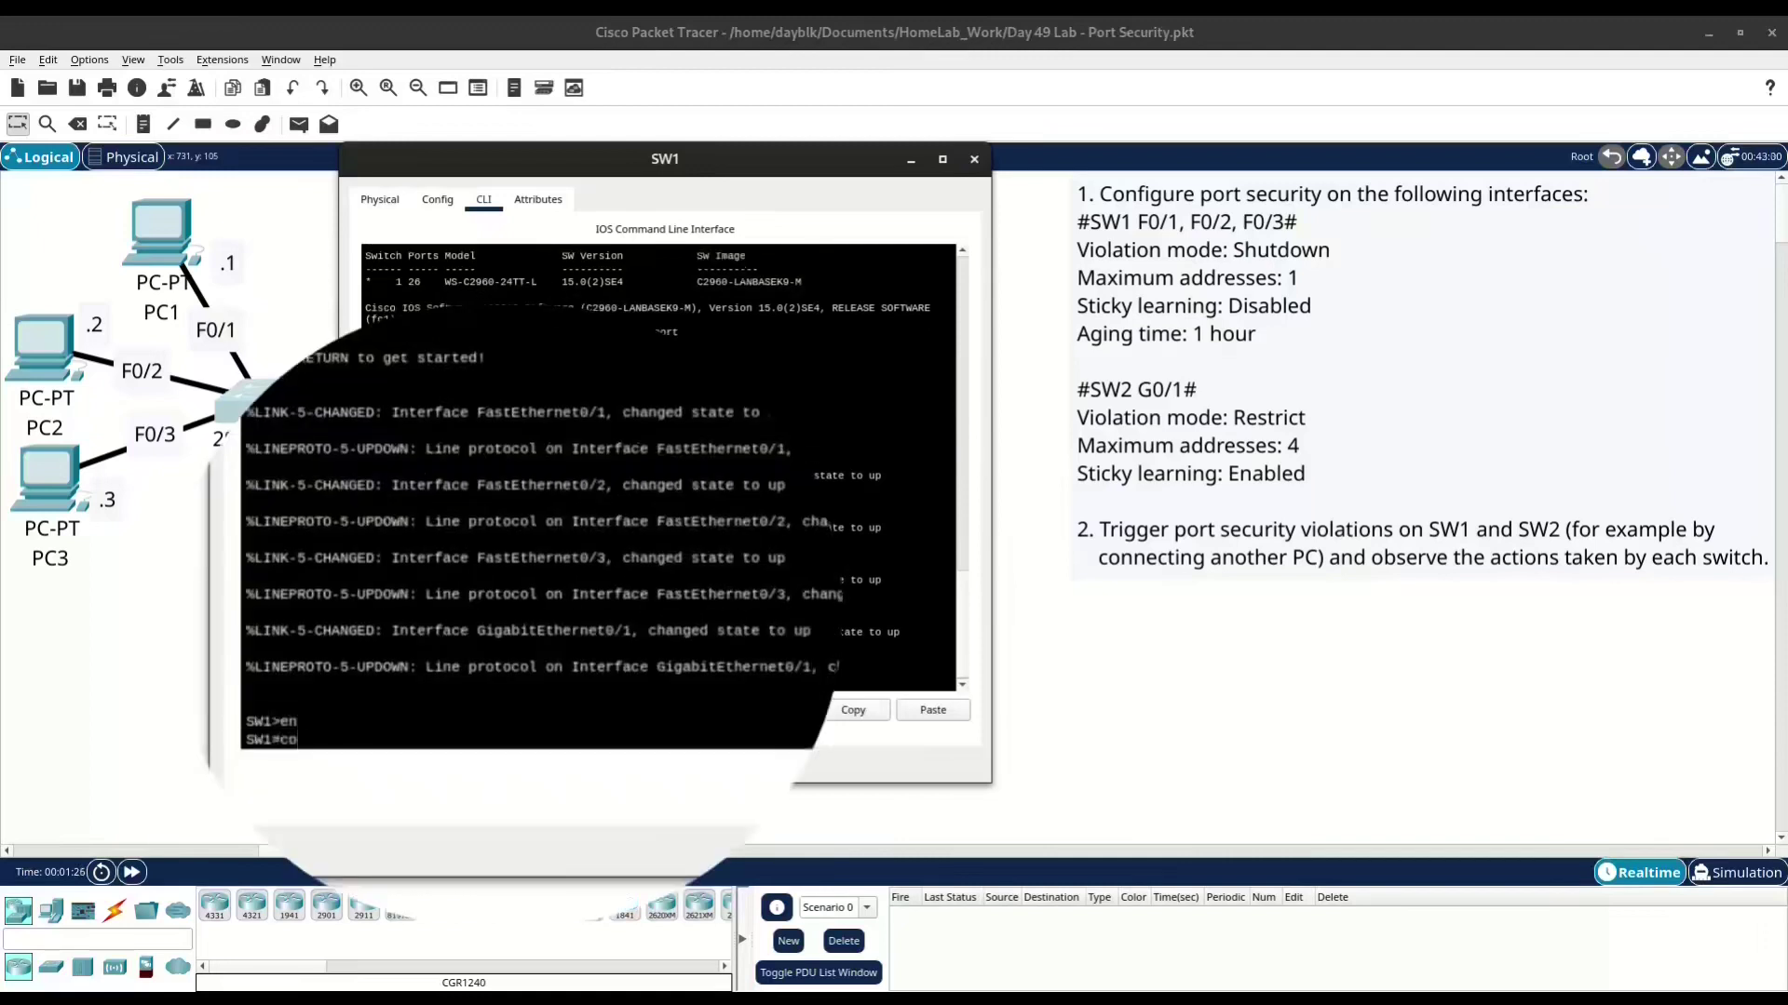
{"action": "type", "text": "nf t"}
{"action": "key", "text": "Return"}
{"action": "type", "text": "in ran"}
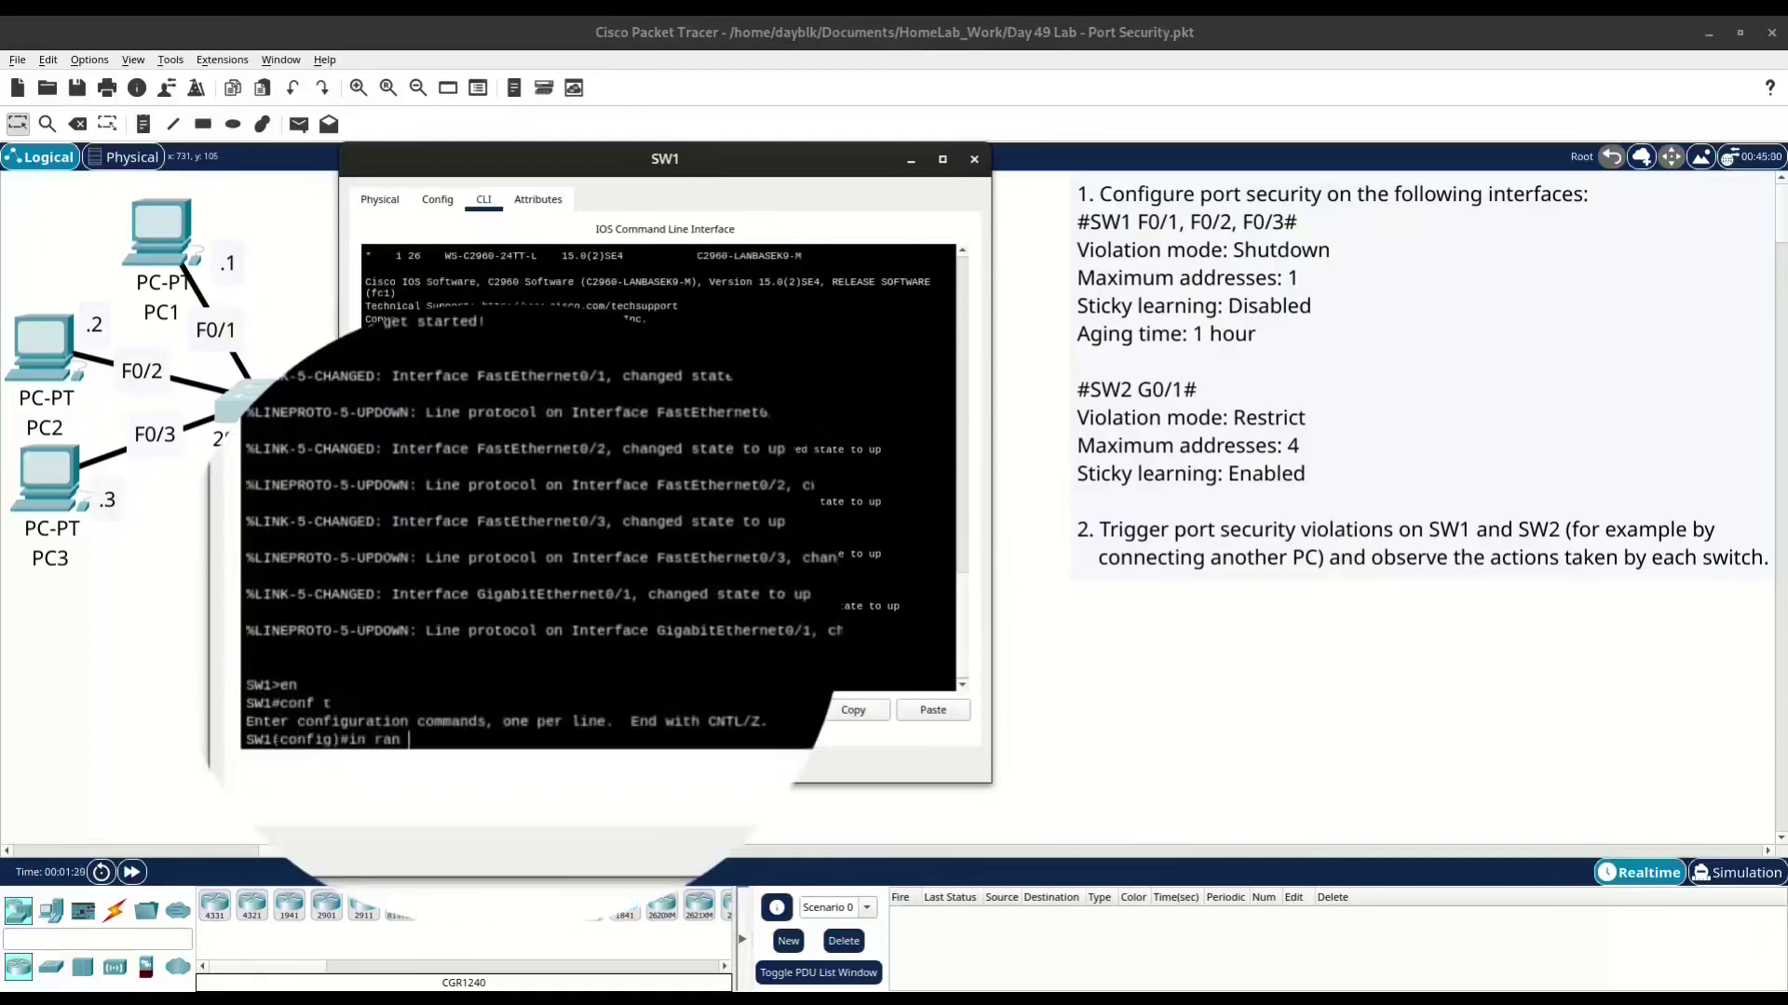
{"action": "type", "text": " f0/1-3"}
{"action": "key", "text": "Return"}
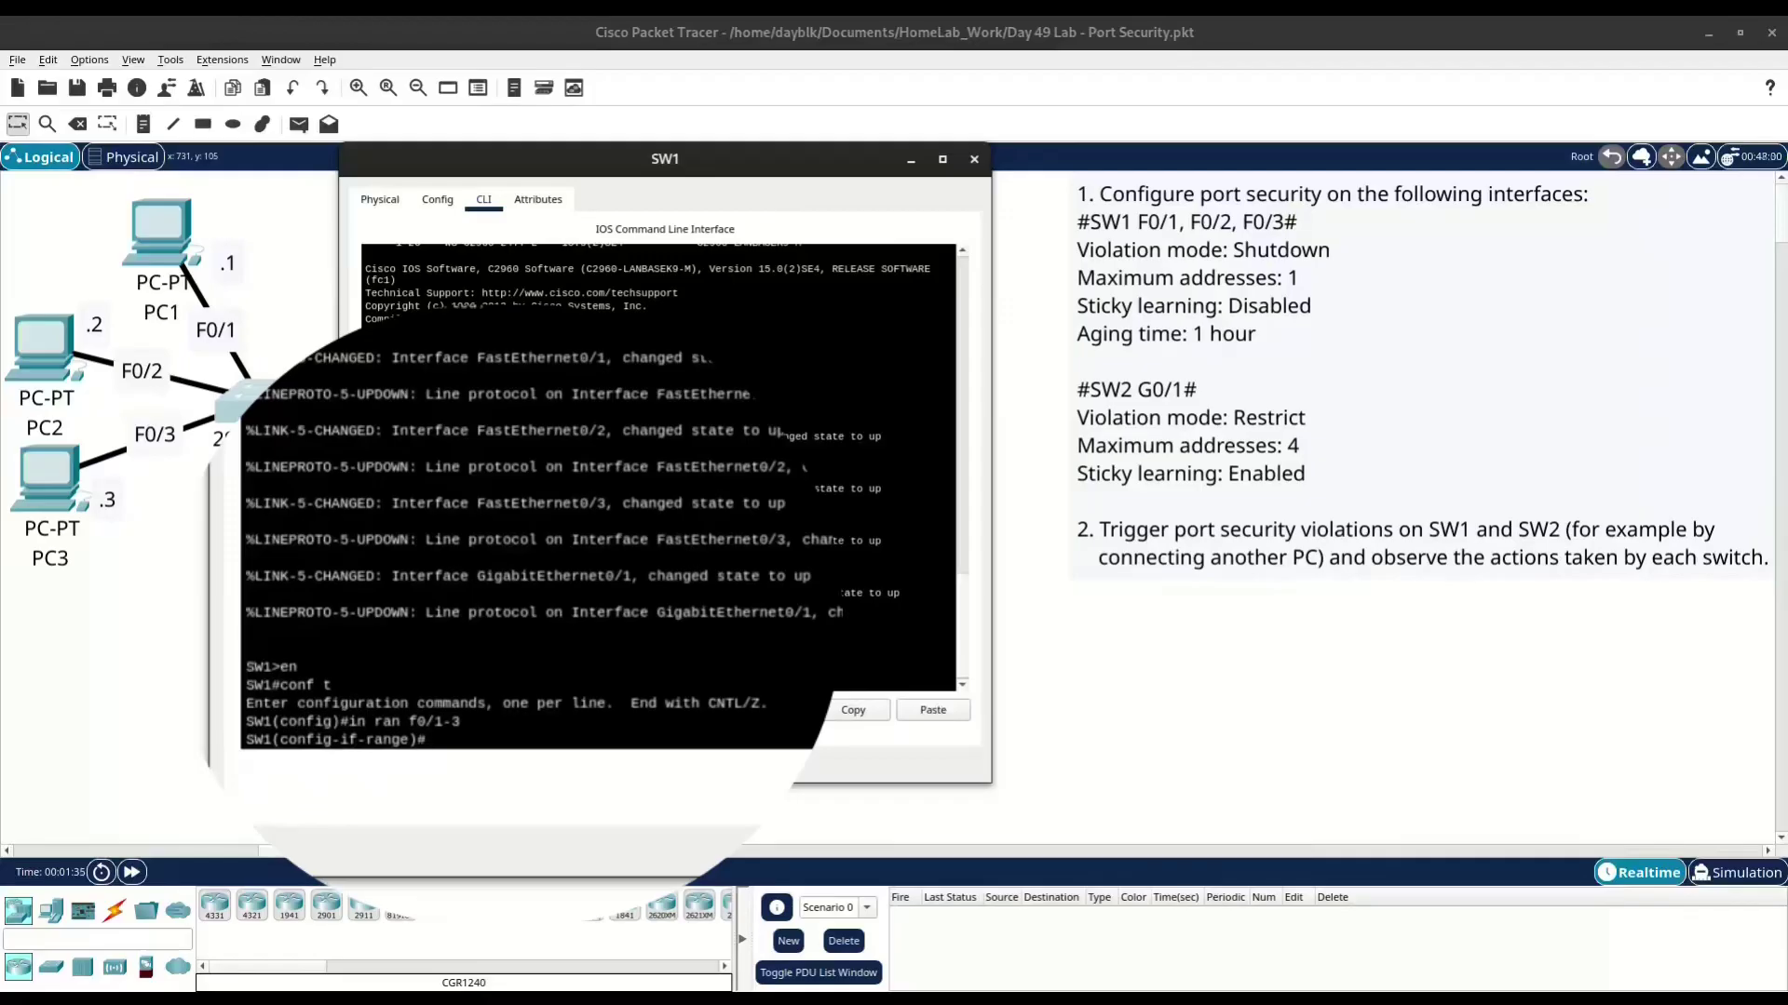
Display the switchport details of F0/2 on SW1 and check its administrative mode
{"action": "type", "text": "do sh in f0/2 sw"}
{"action": "key", "text": "Return"}
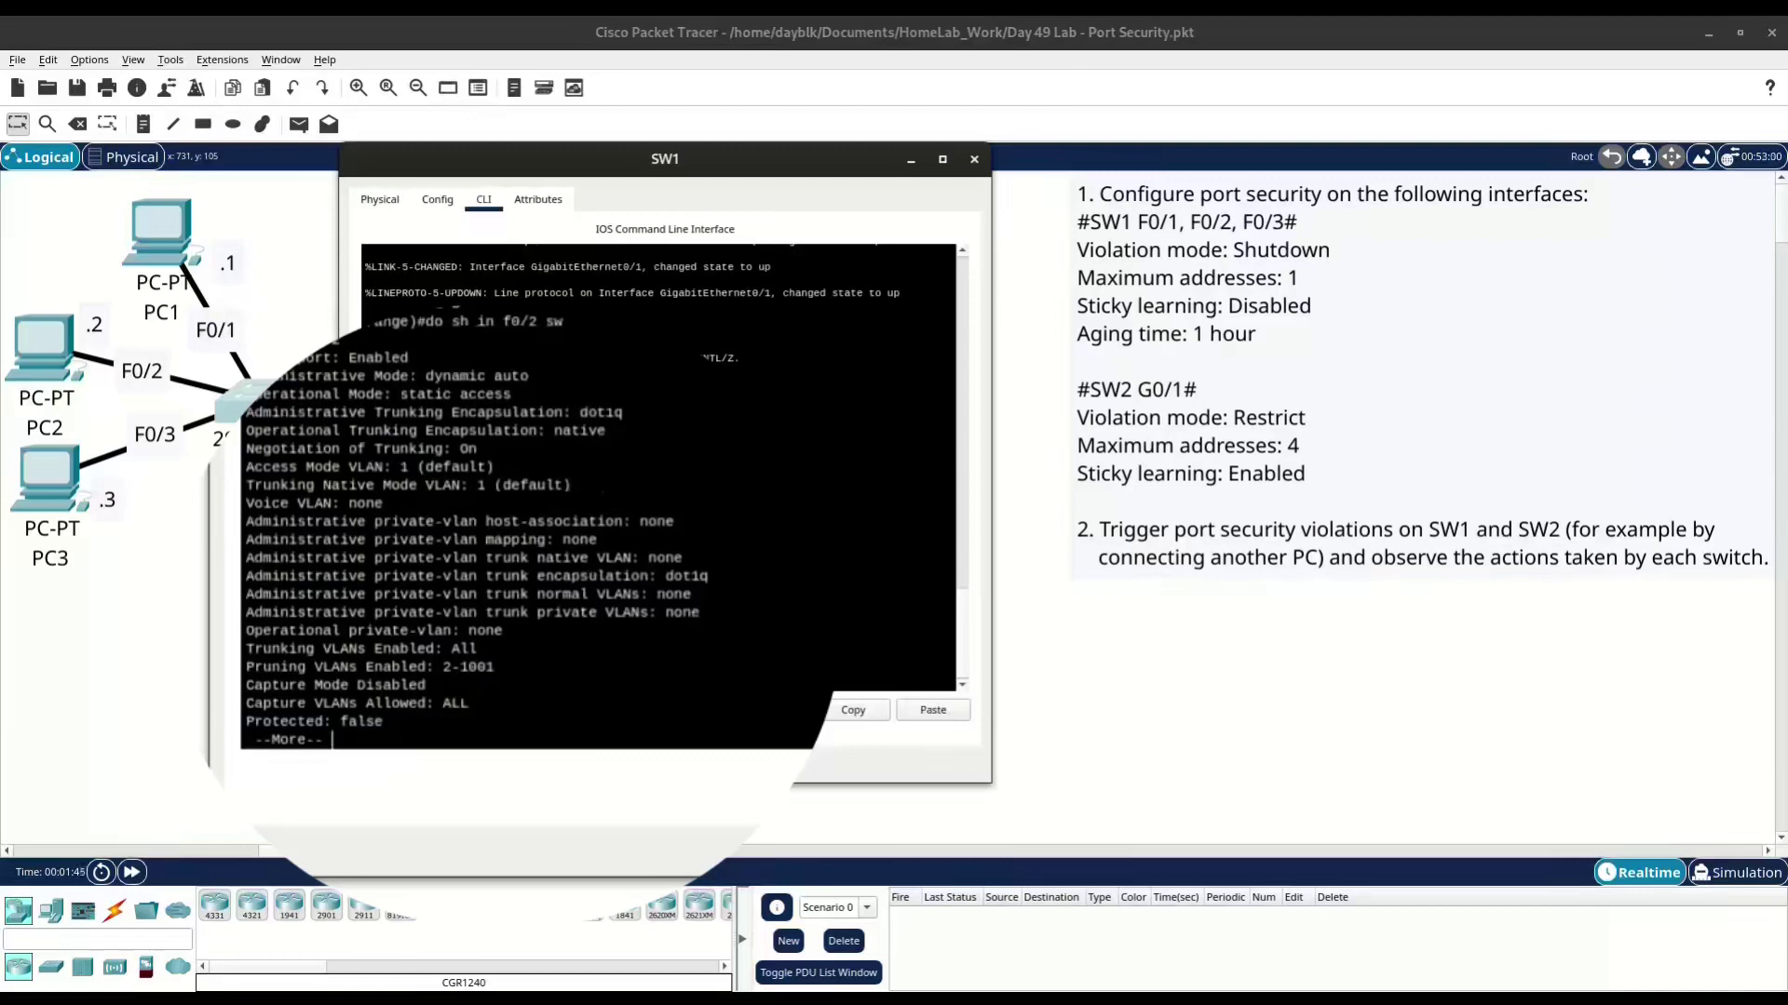
{"action": "left_click_drag", "start_coordinate": [425, 375], "coordinate": [529, 375]}
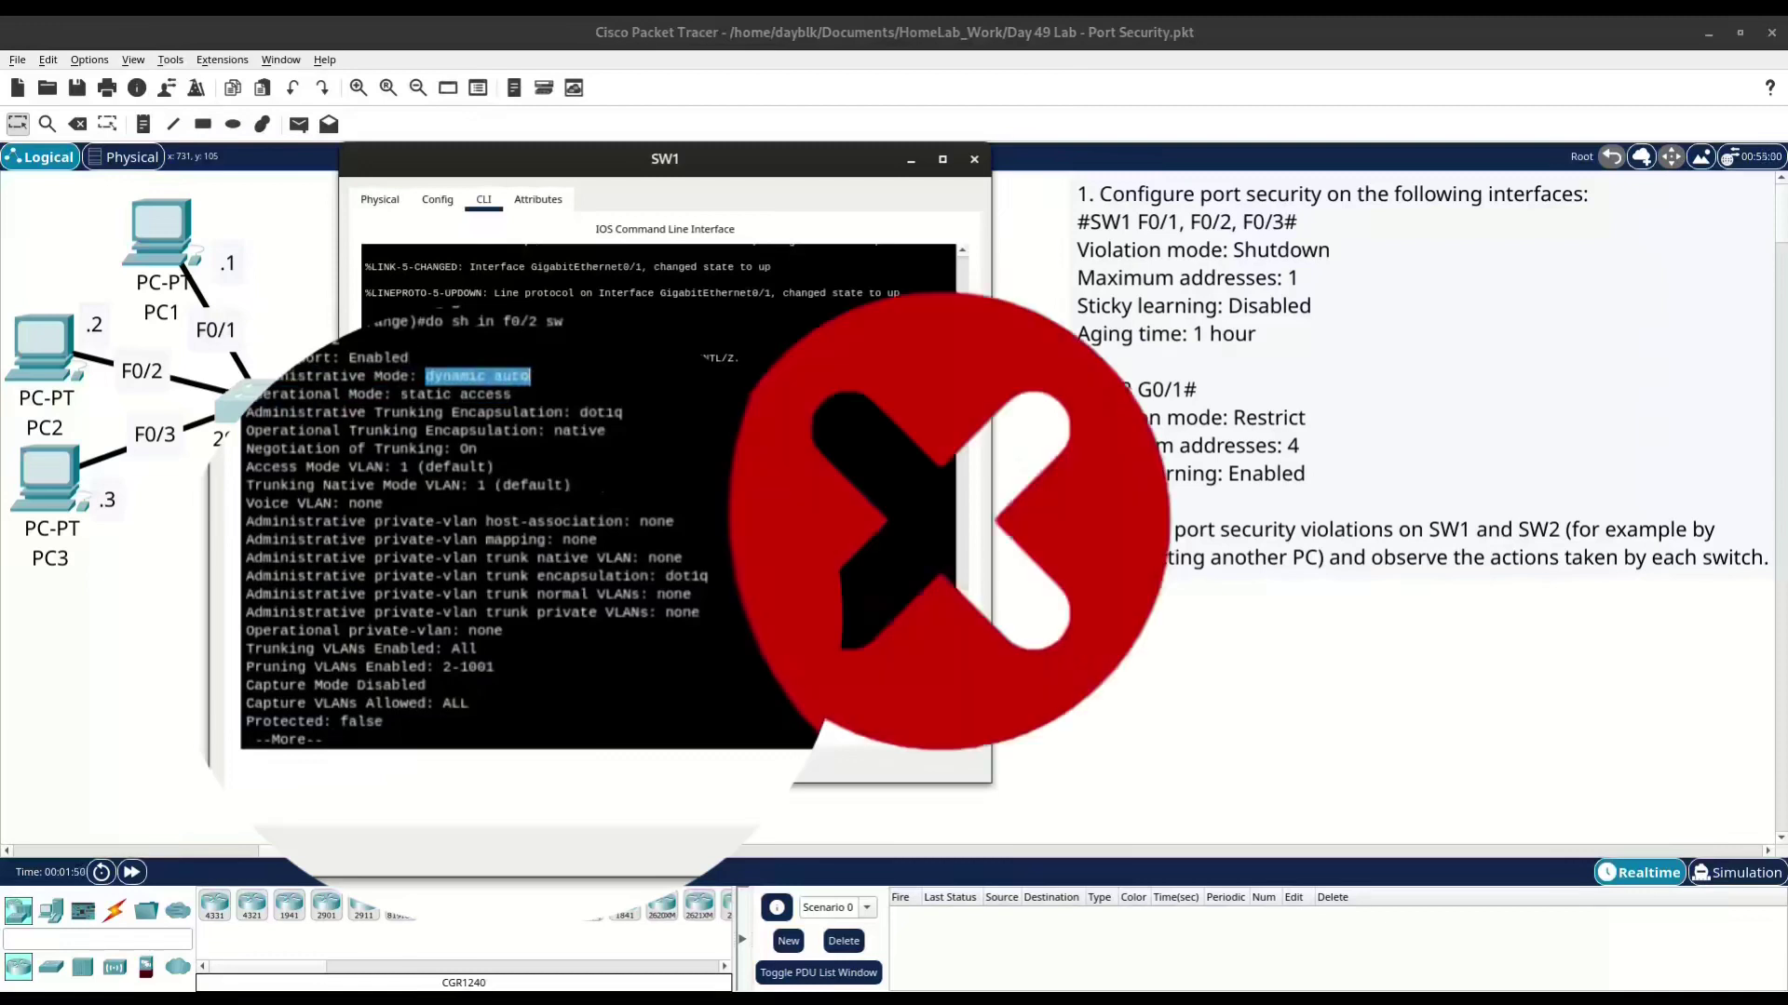
{"action": "key", "text": "space"}
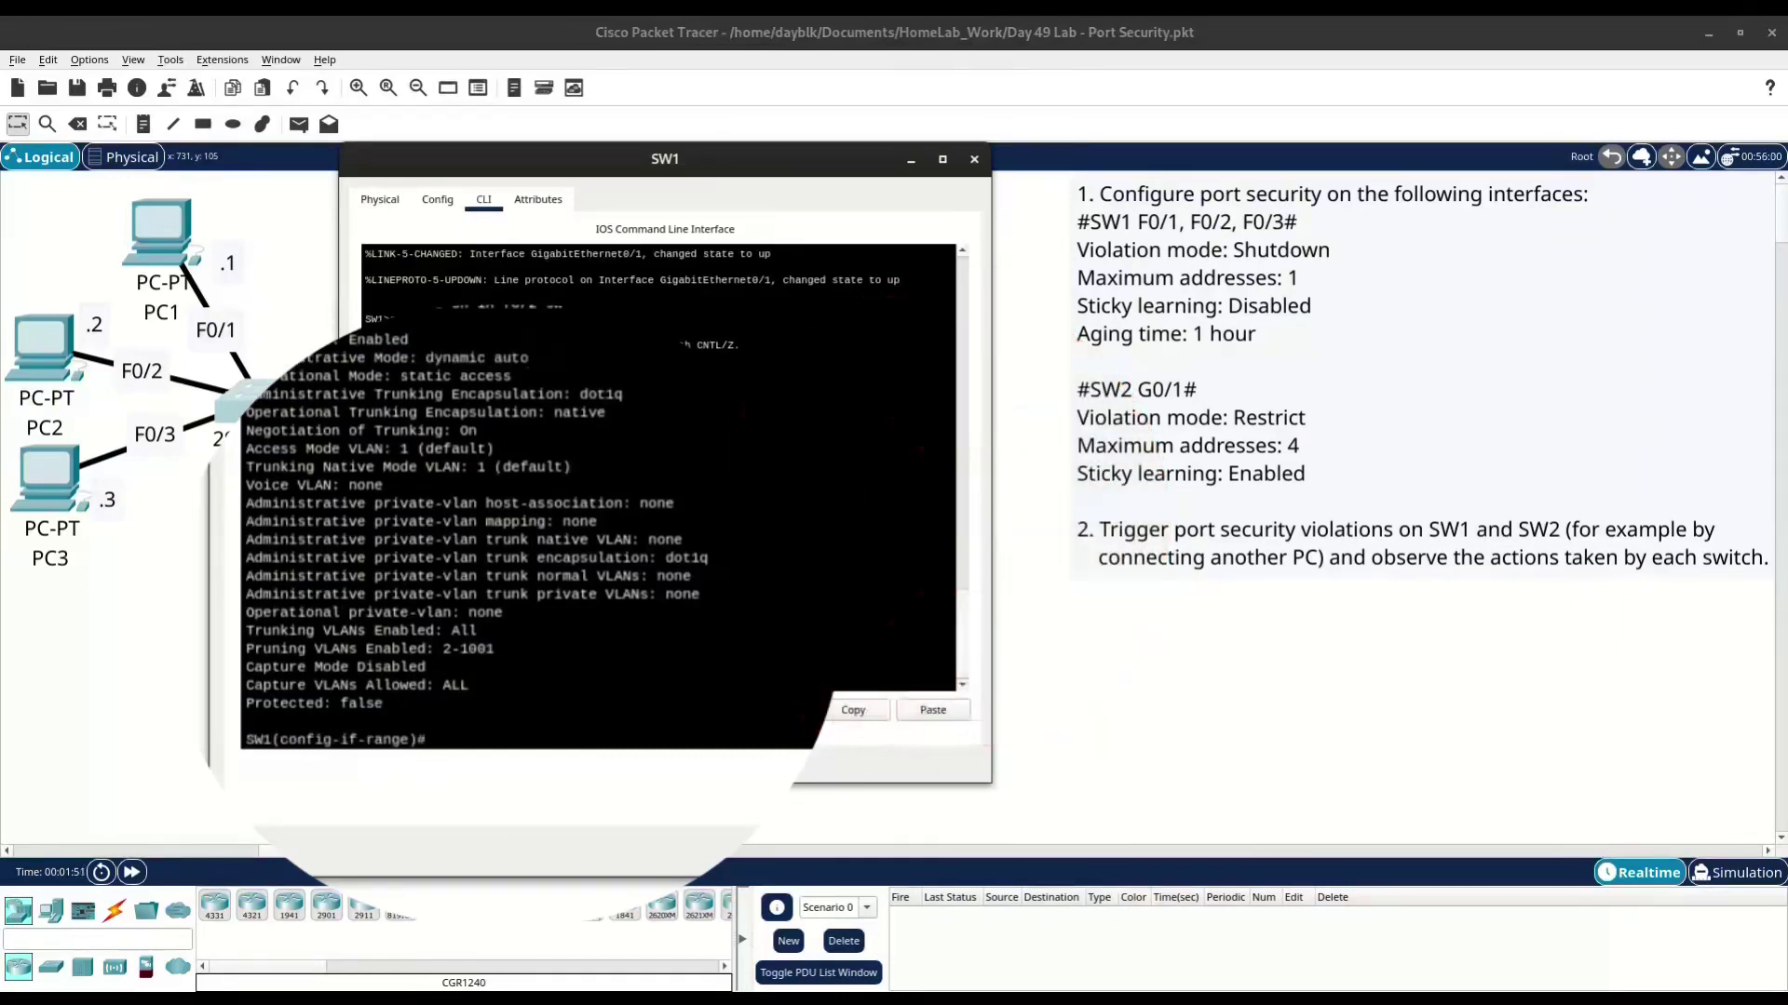
Set SW1's F0/1-3 to access mode and their port-security aging time to 60 minutes
{"action": "type", "text": "sw mo acc"}
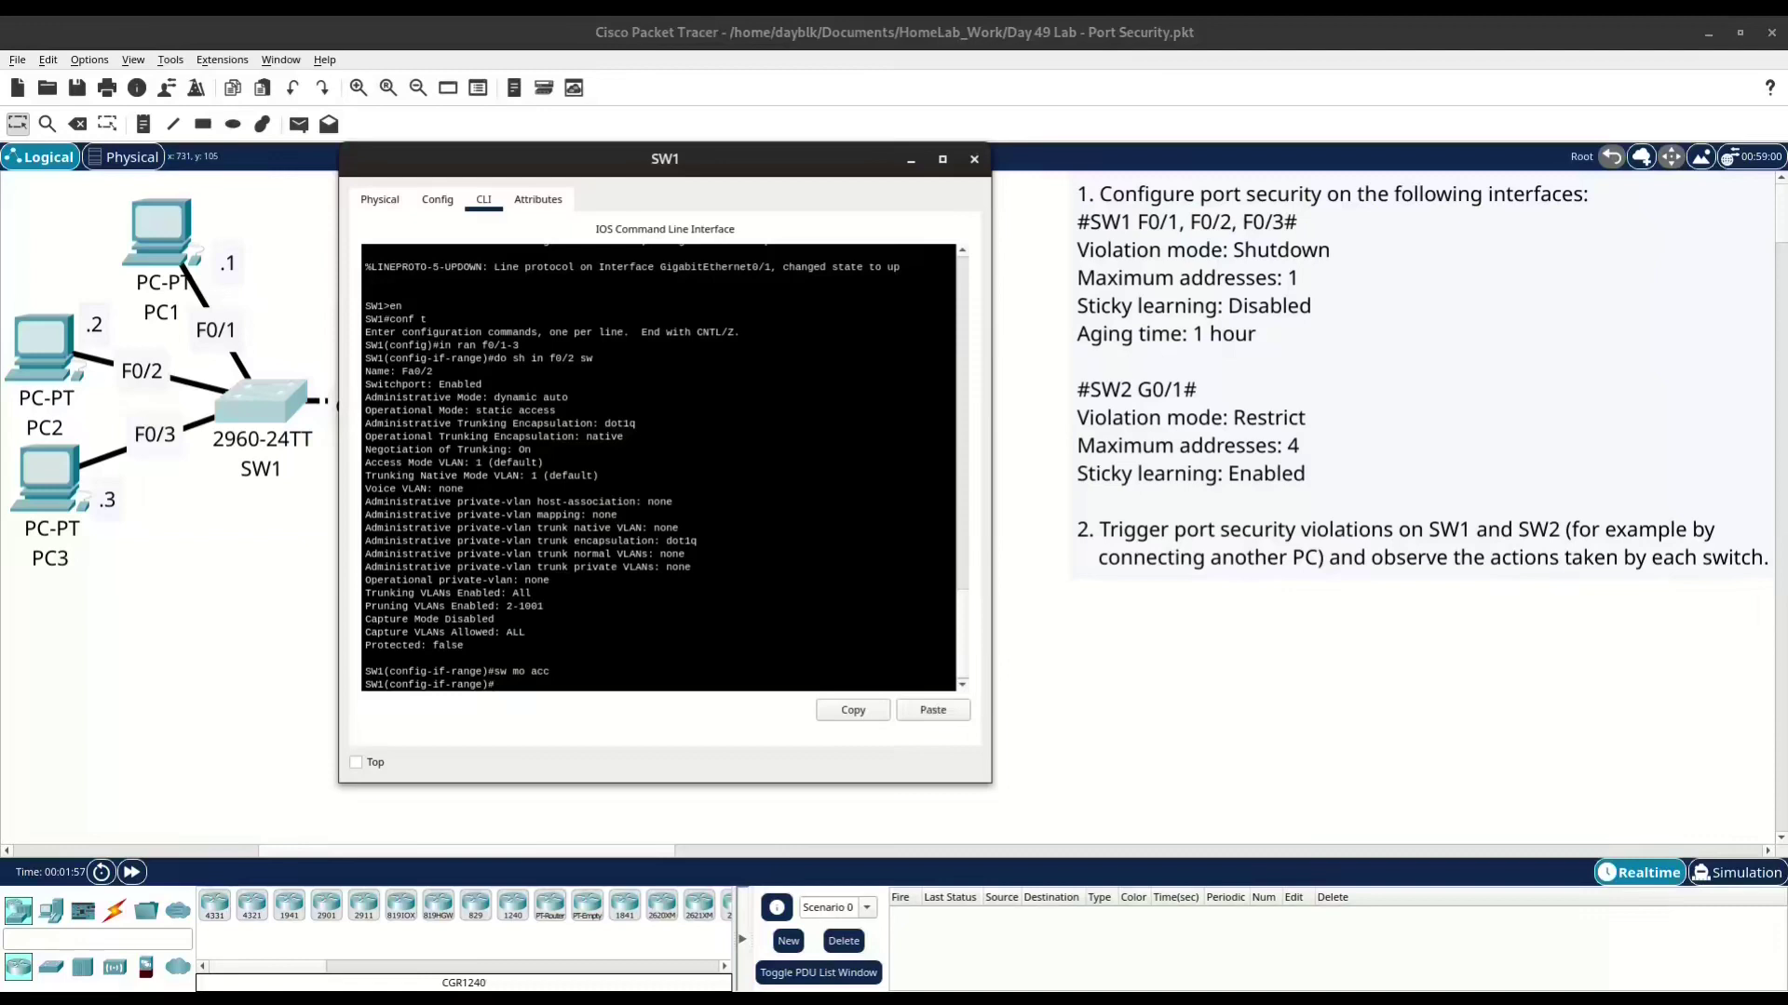
{"action": "type", "text": "sw por"}
{"action": "key", "text": "Tab"}
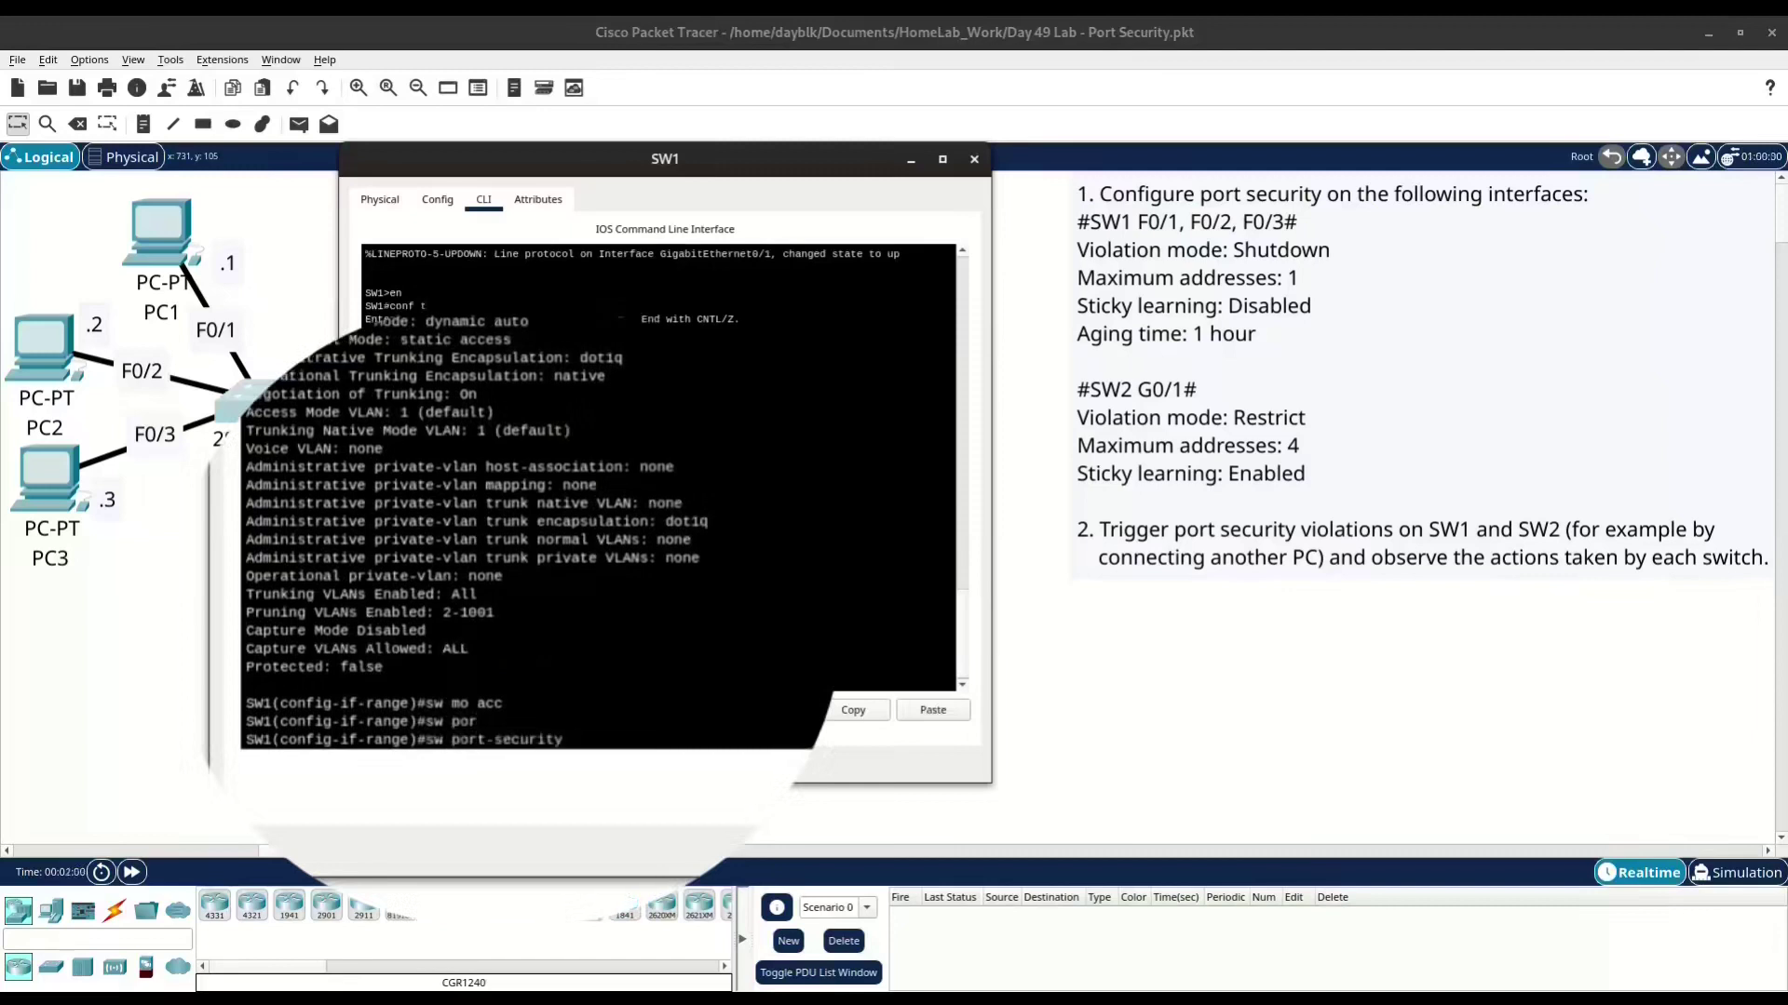
{"action": "type", "text": "agi"}
{"action": "key", "text": "Tab"}
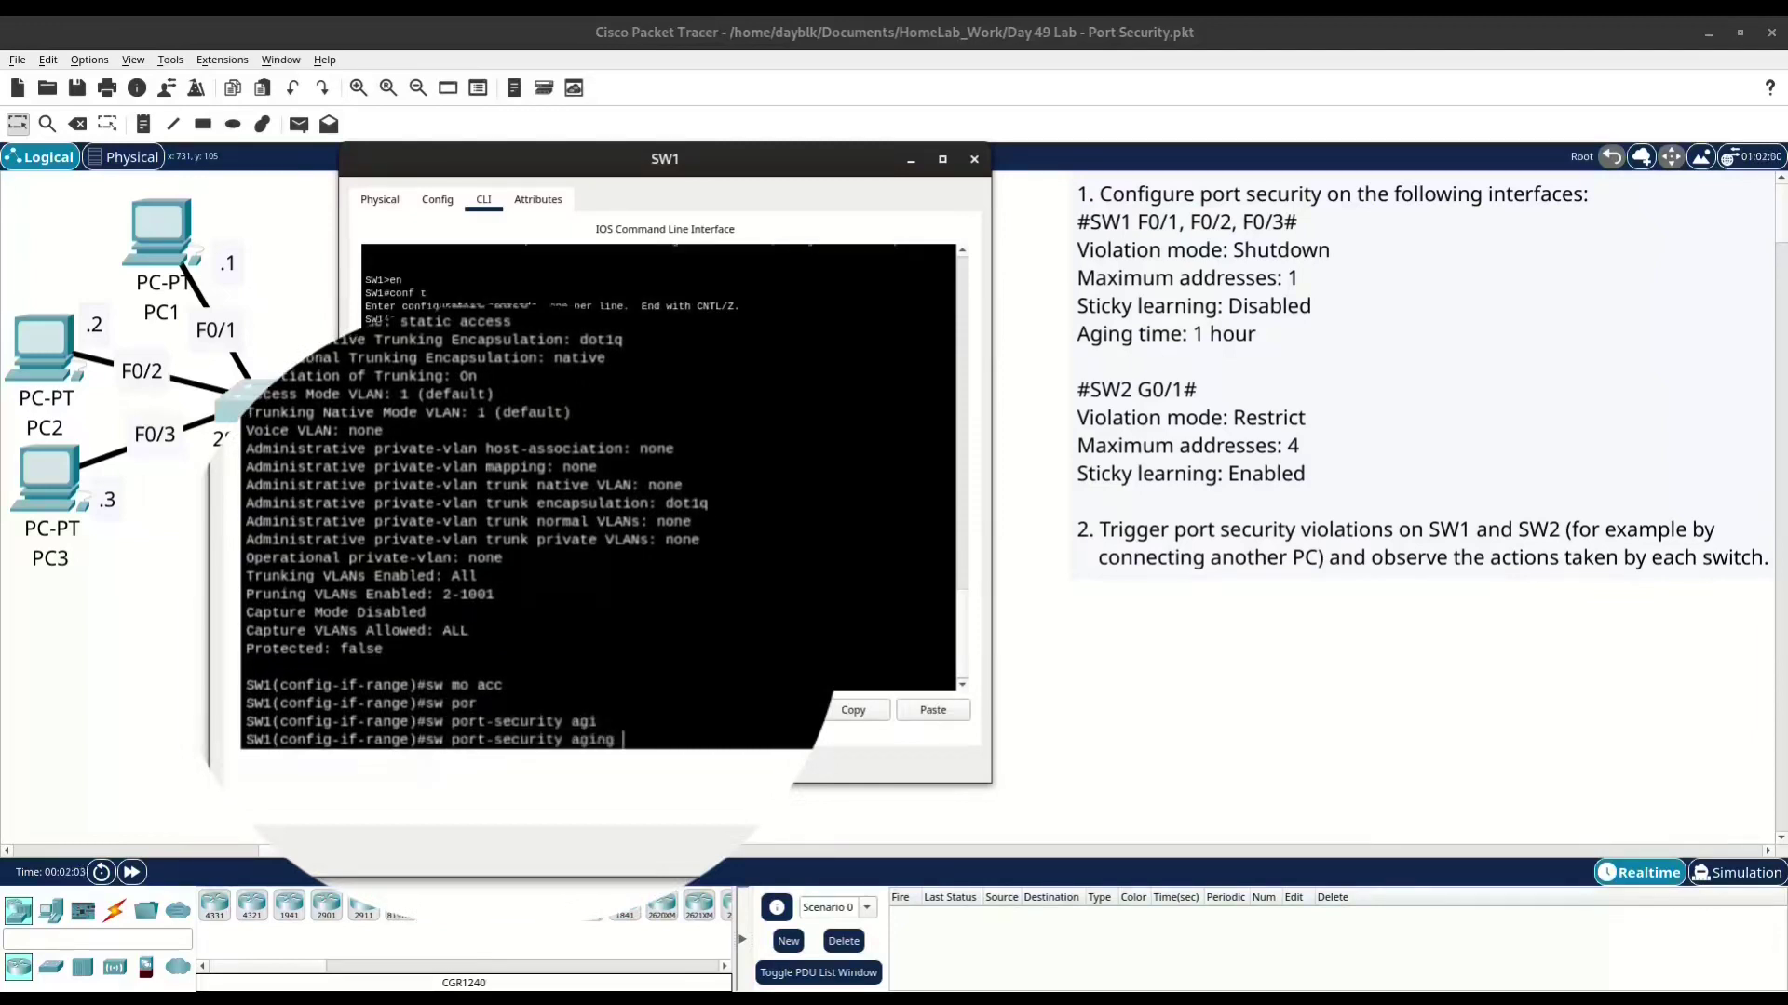
{"action": "type", "text": "tim"}
{"action": "key", "text": "Tab"}
{"action": "type", "text": "60"}
{"action": "key", "text": "Return"}
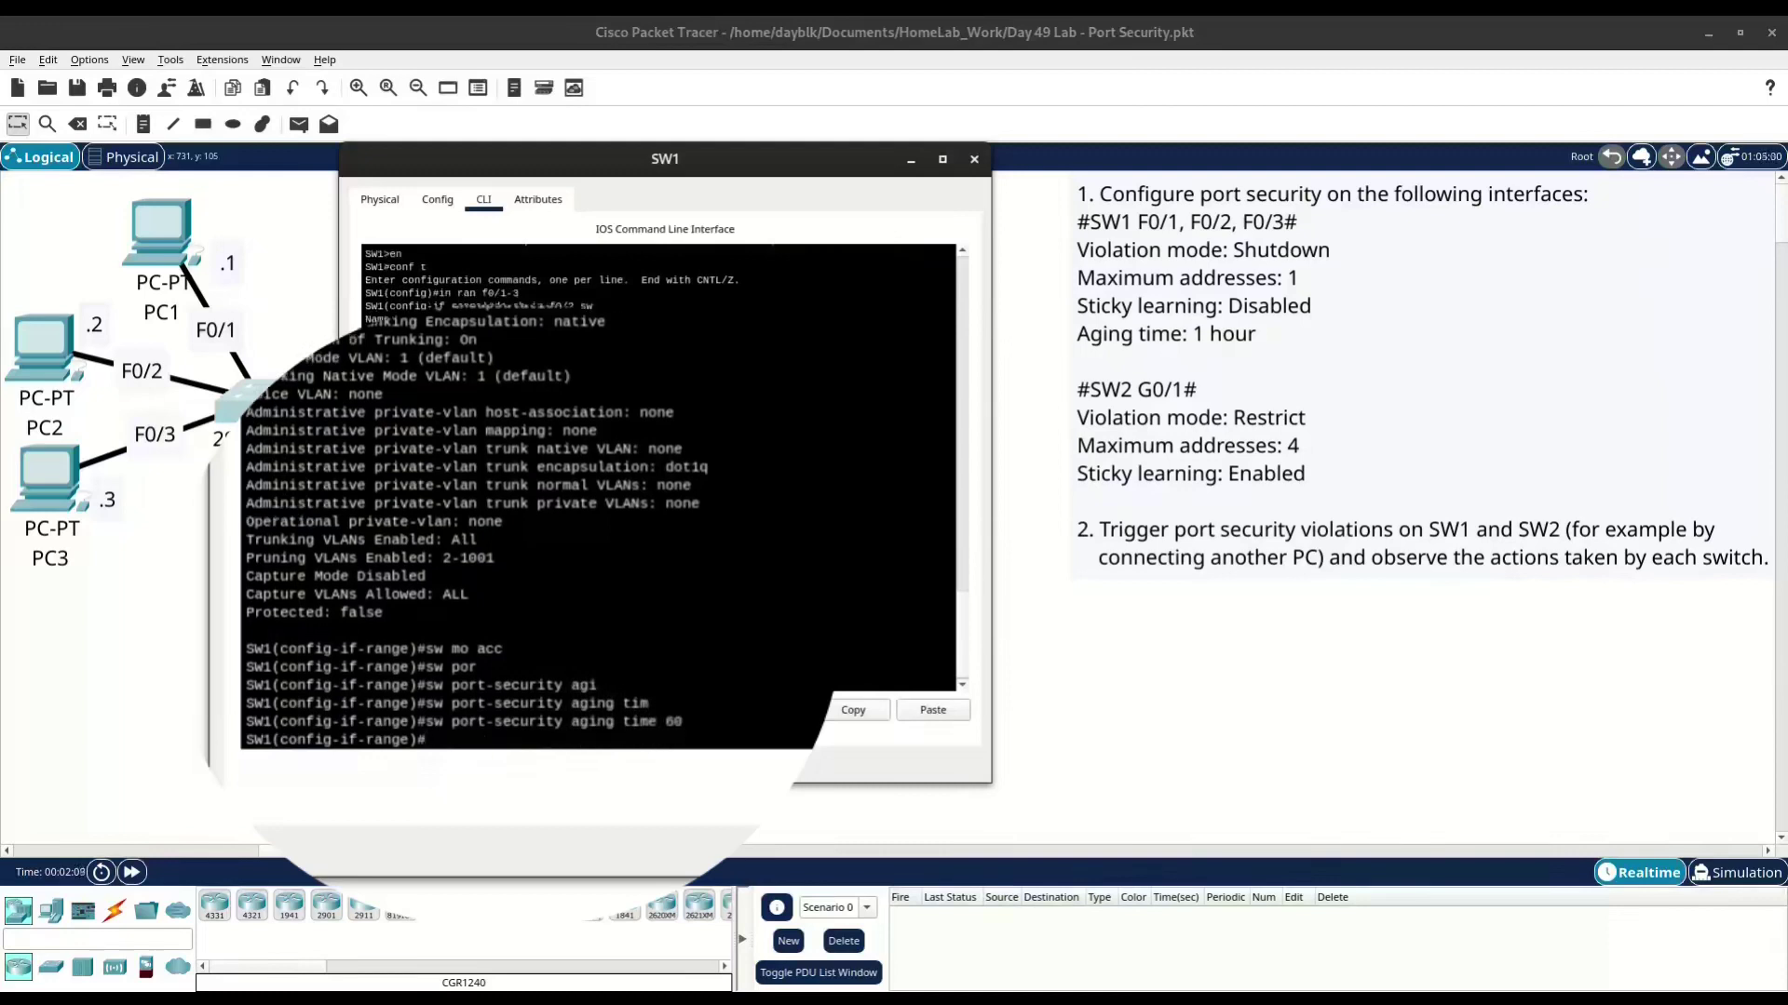
Enable port security on SW1's interface range F0/1-3
{"action": "type", "text": "sw po"}
{"action": "key", "text": "Tab"}
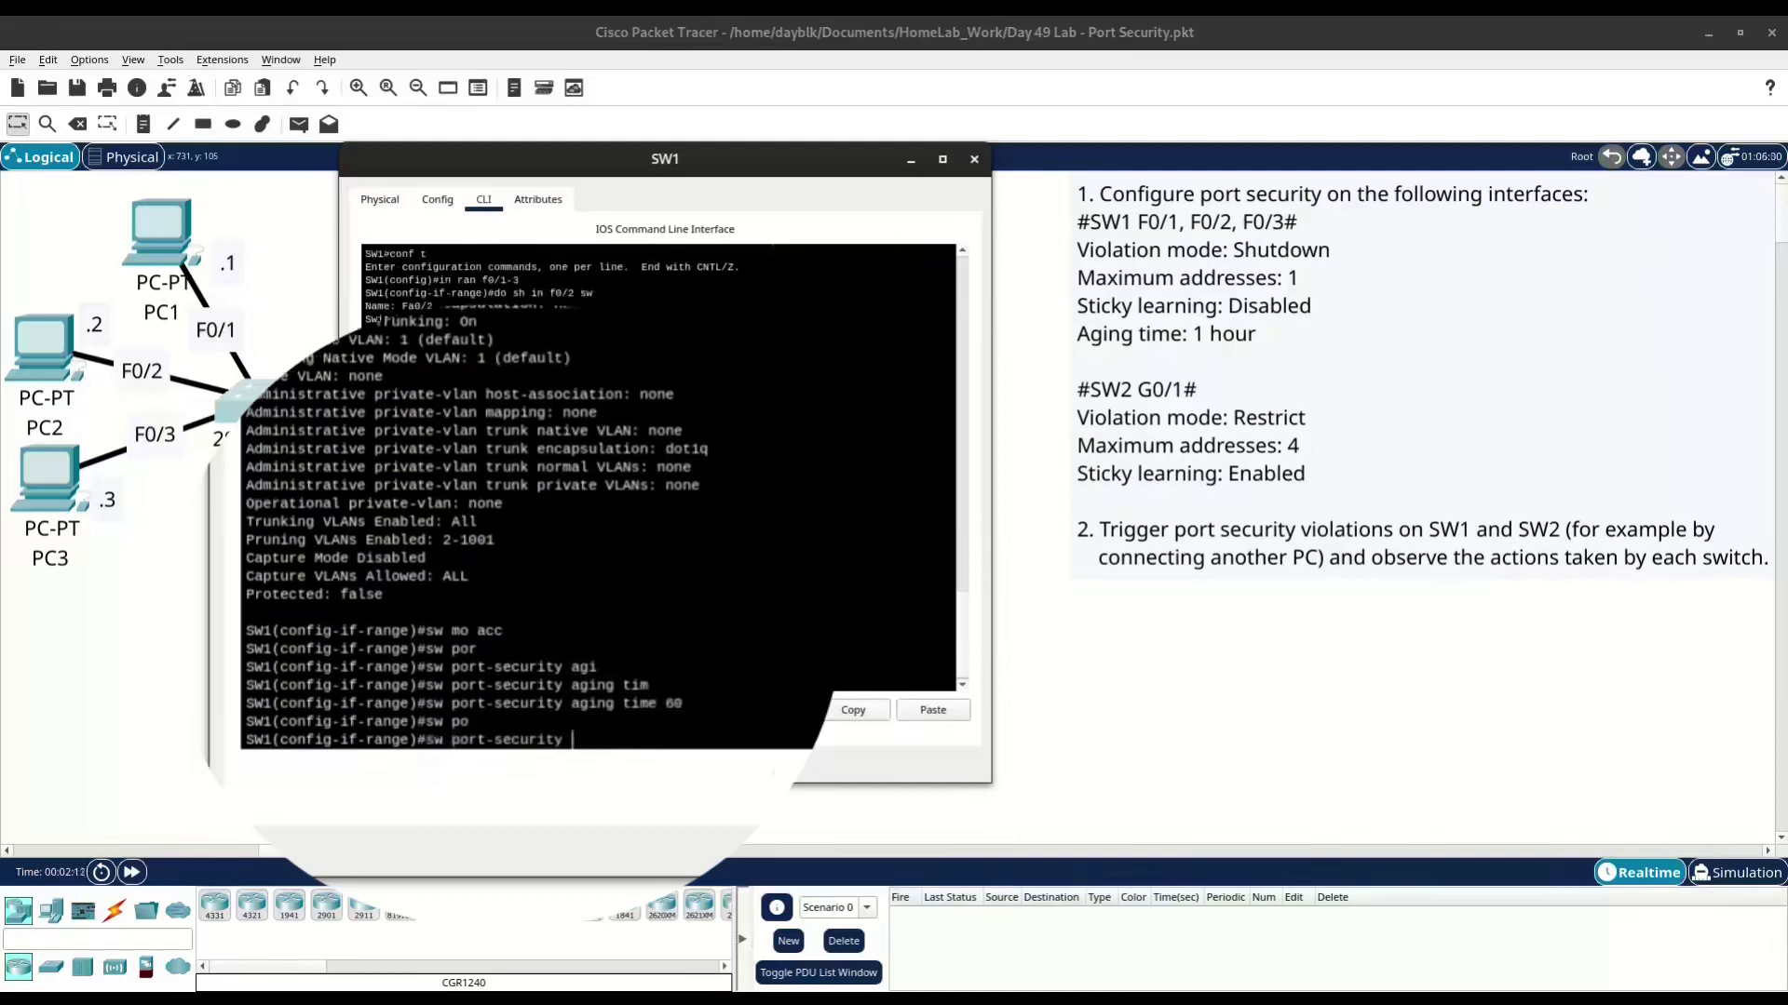
{"action": "key", "text": "Return"}
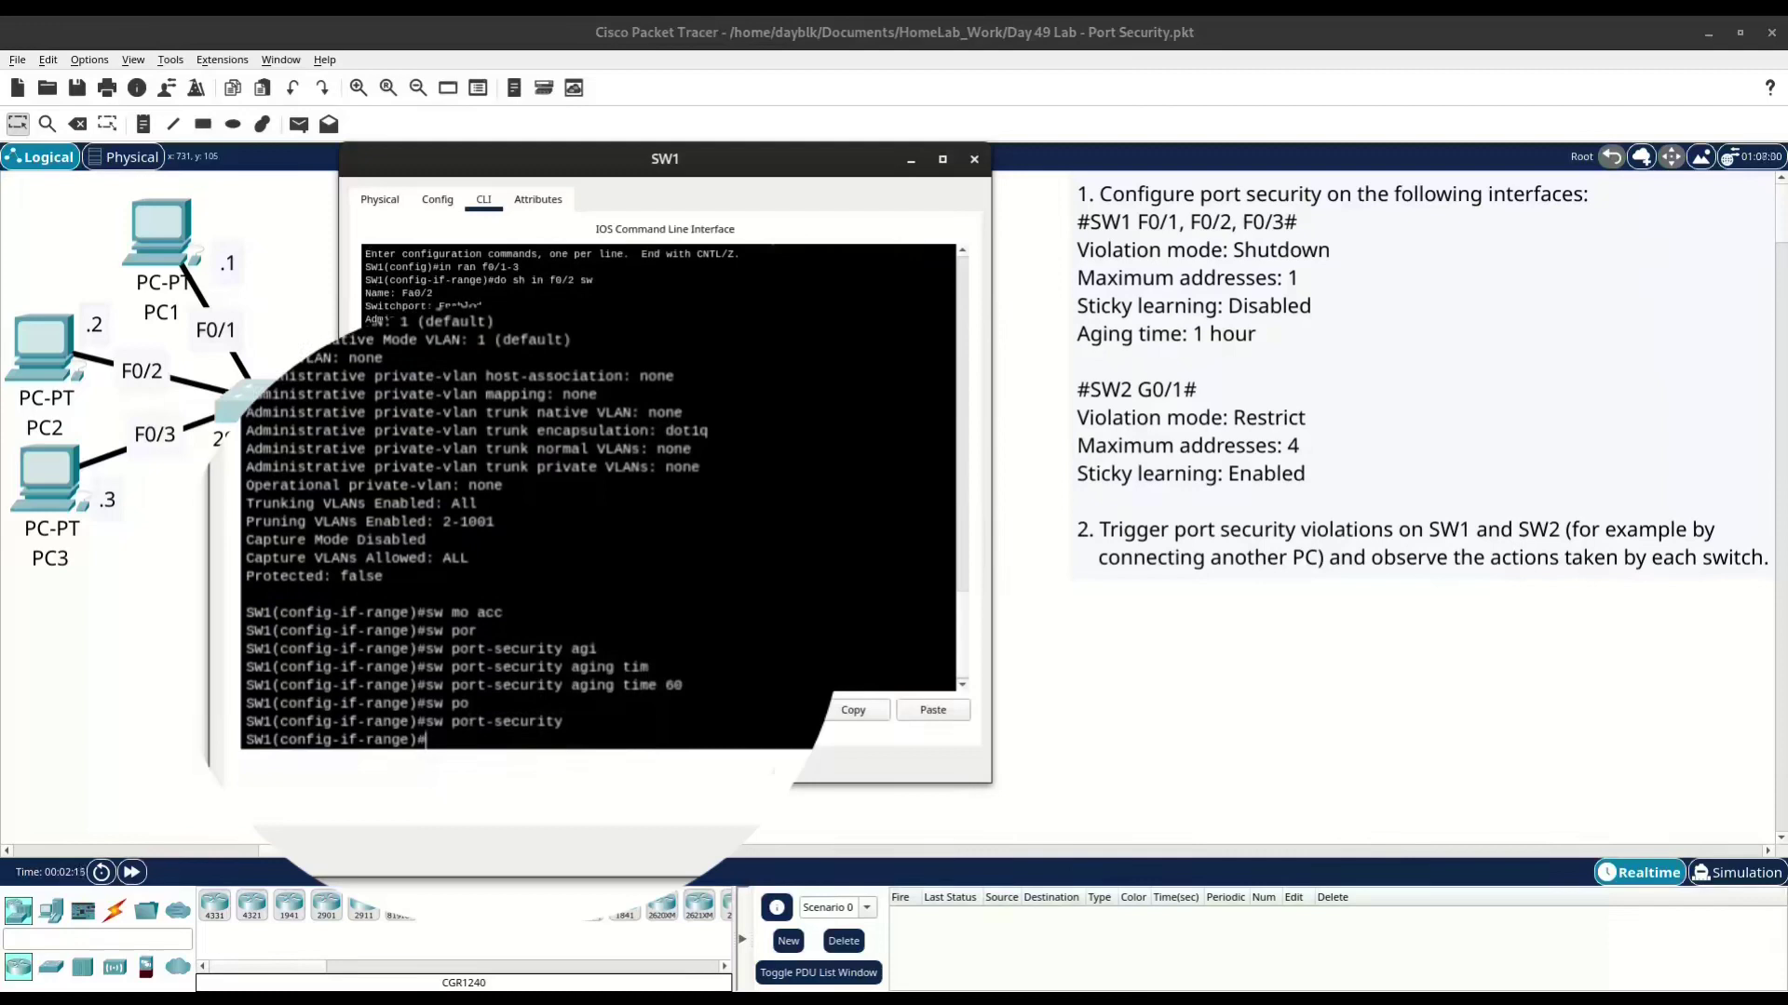
Review the port-security details of F0/1 and the switch-wide port-security summary on SW1, and close its window
{"action": "type", "text": "do sh por in f0/1"}
{"action": "key", "text": "Return"}
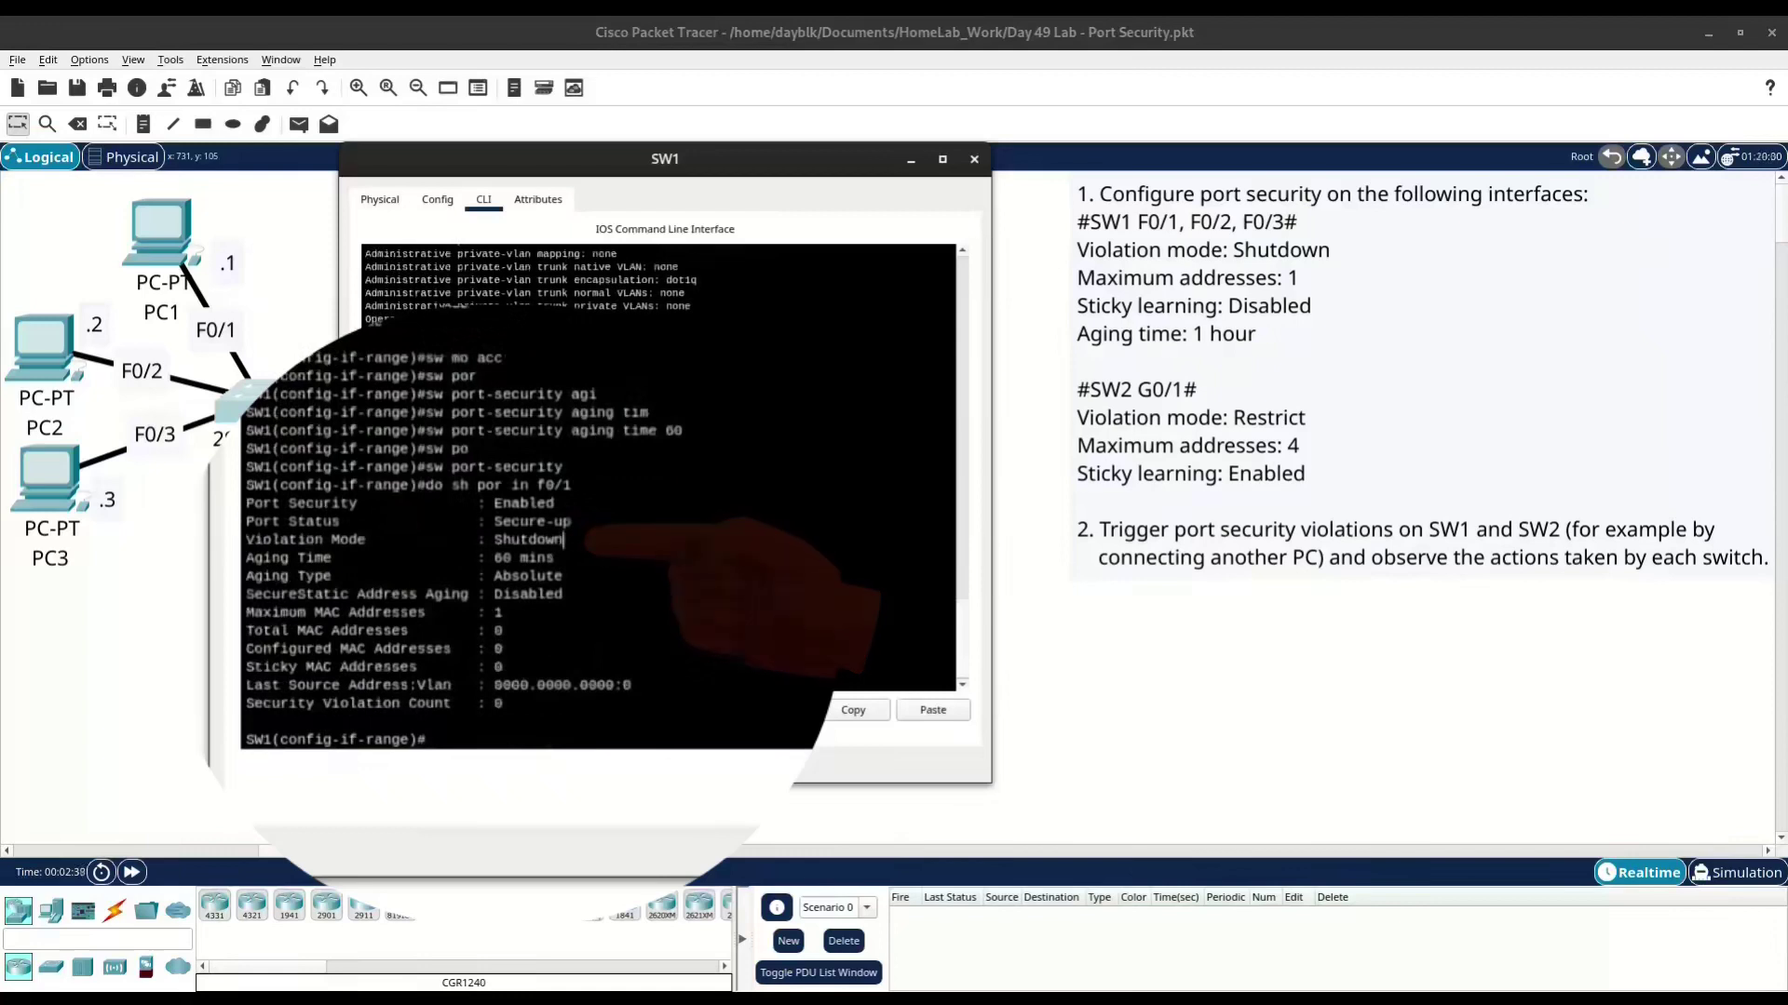
{"action": "type", "text": "do sh por"}
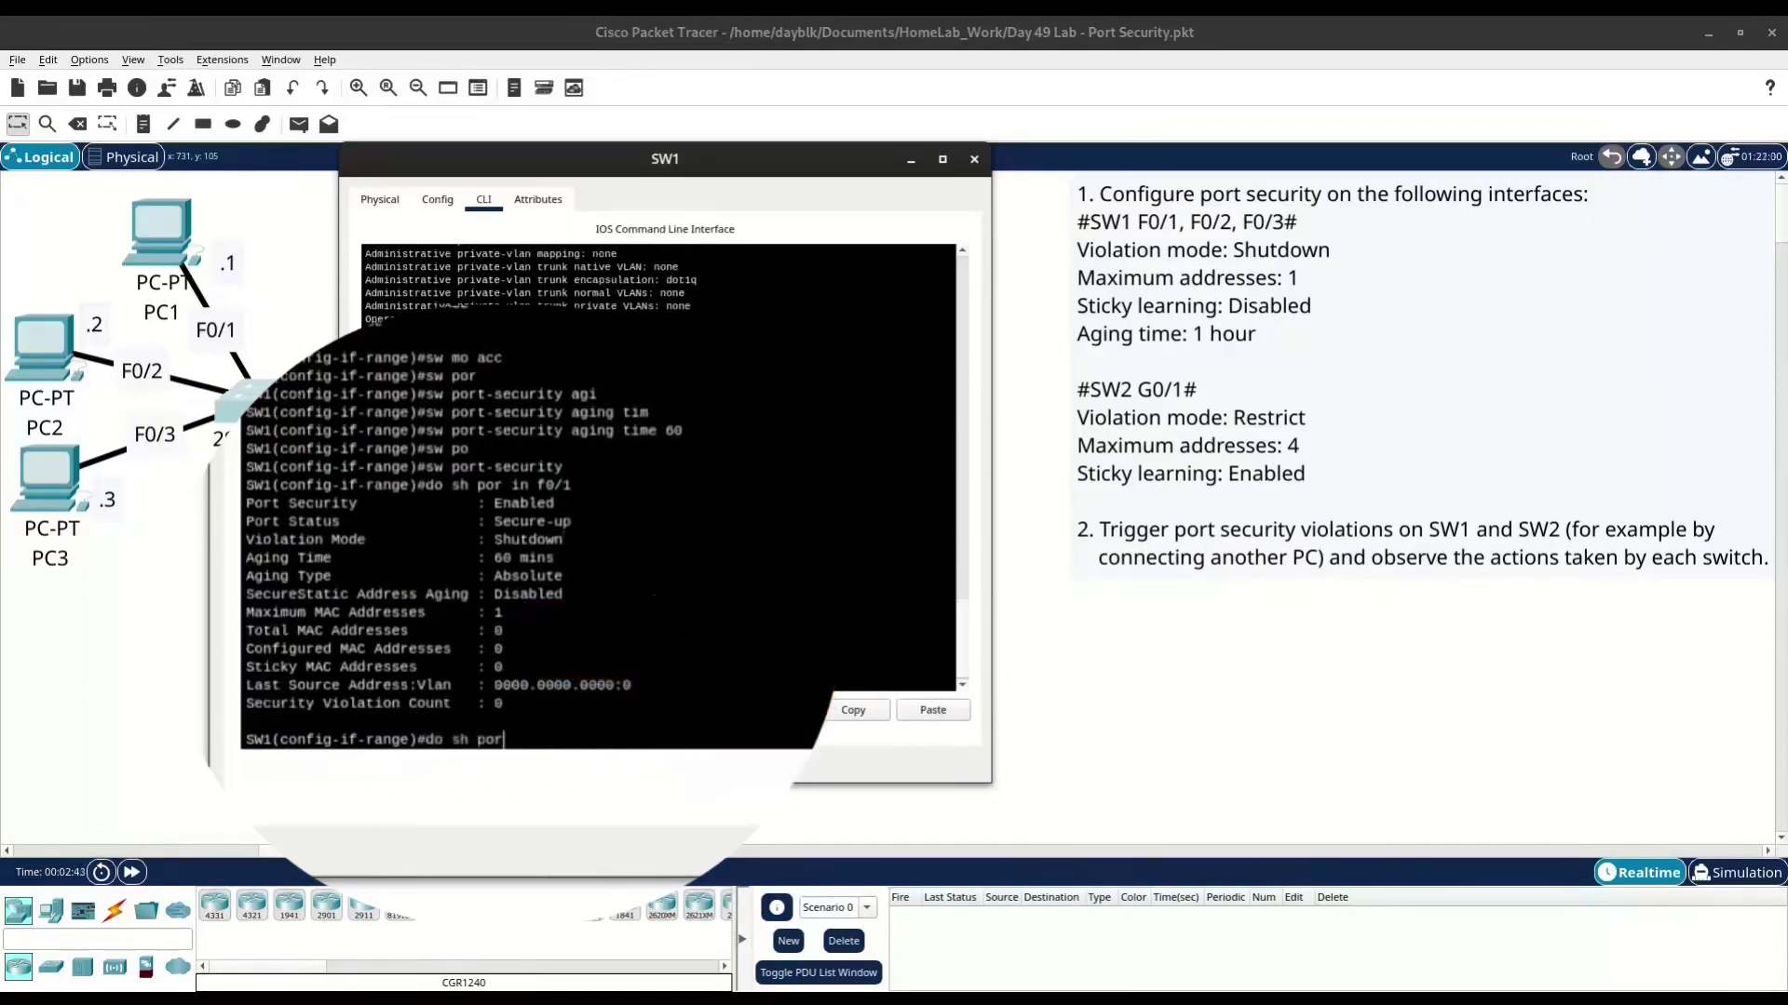
{"action": "key", "text": "Tab"}
{"action": "key", "text": "Return"}
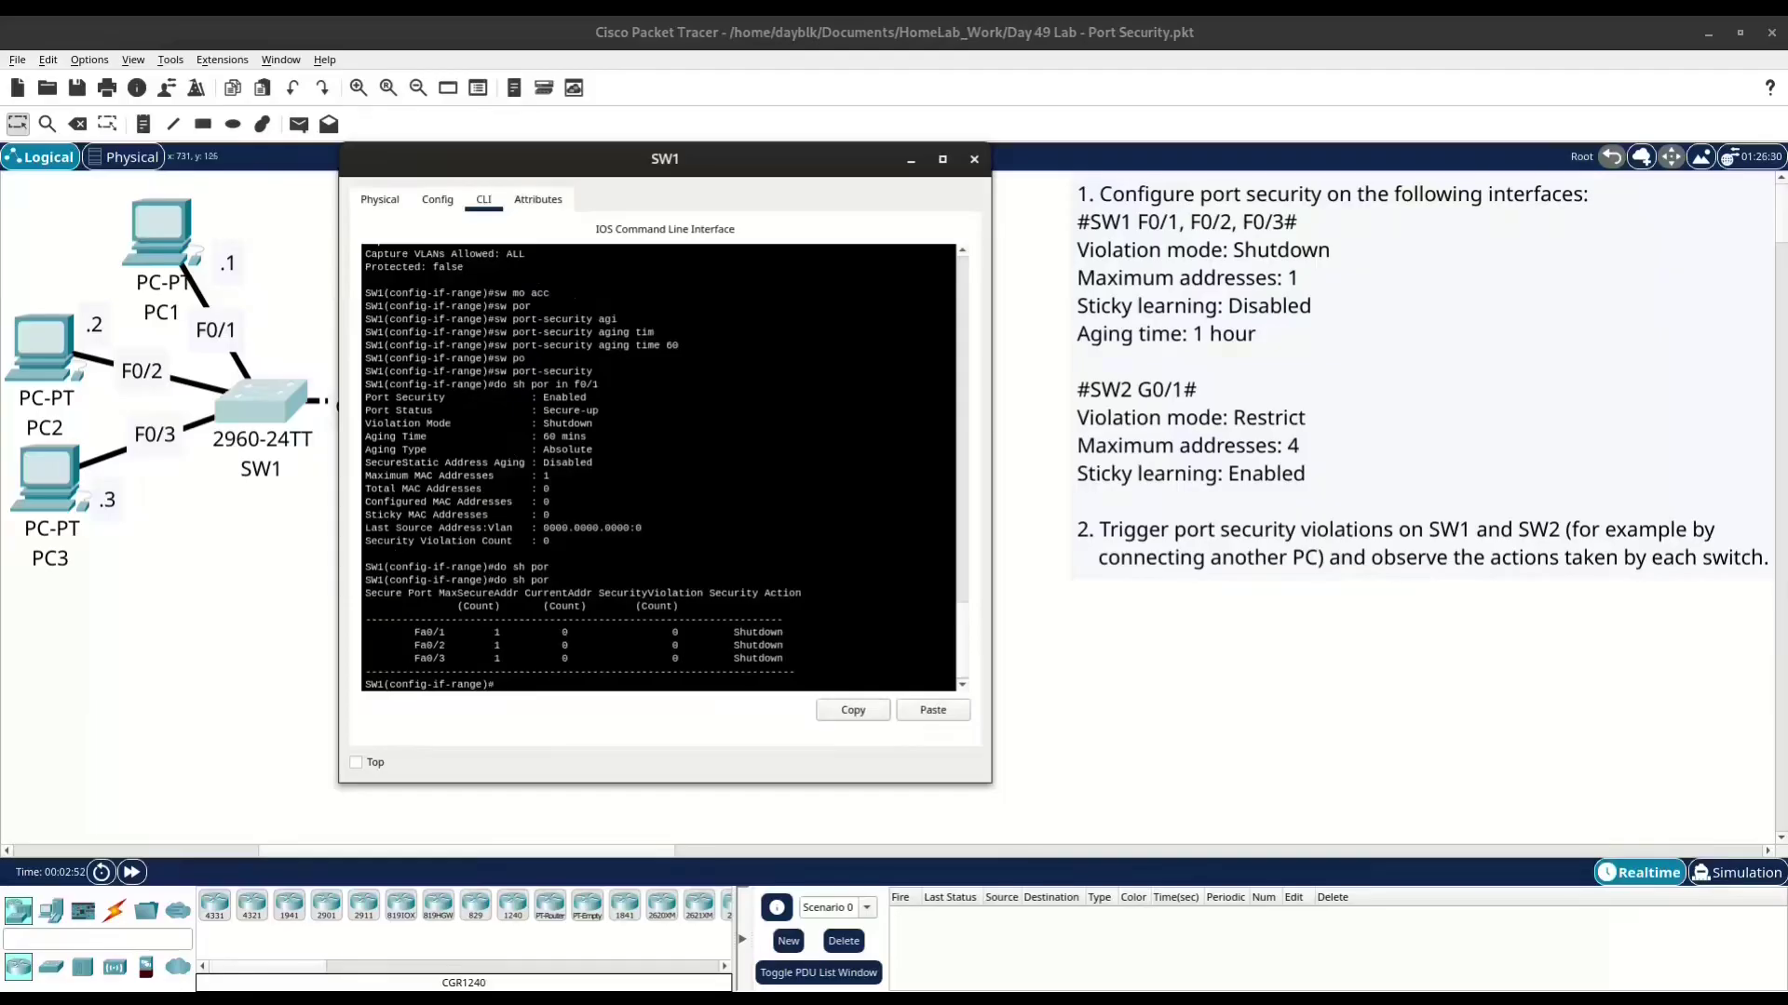
{"action": "left_click", "coordinate": [974, 160]}
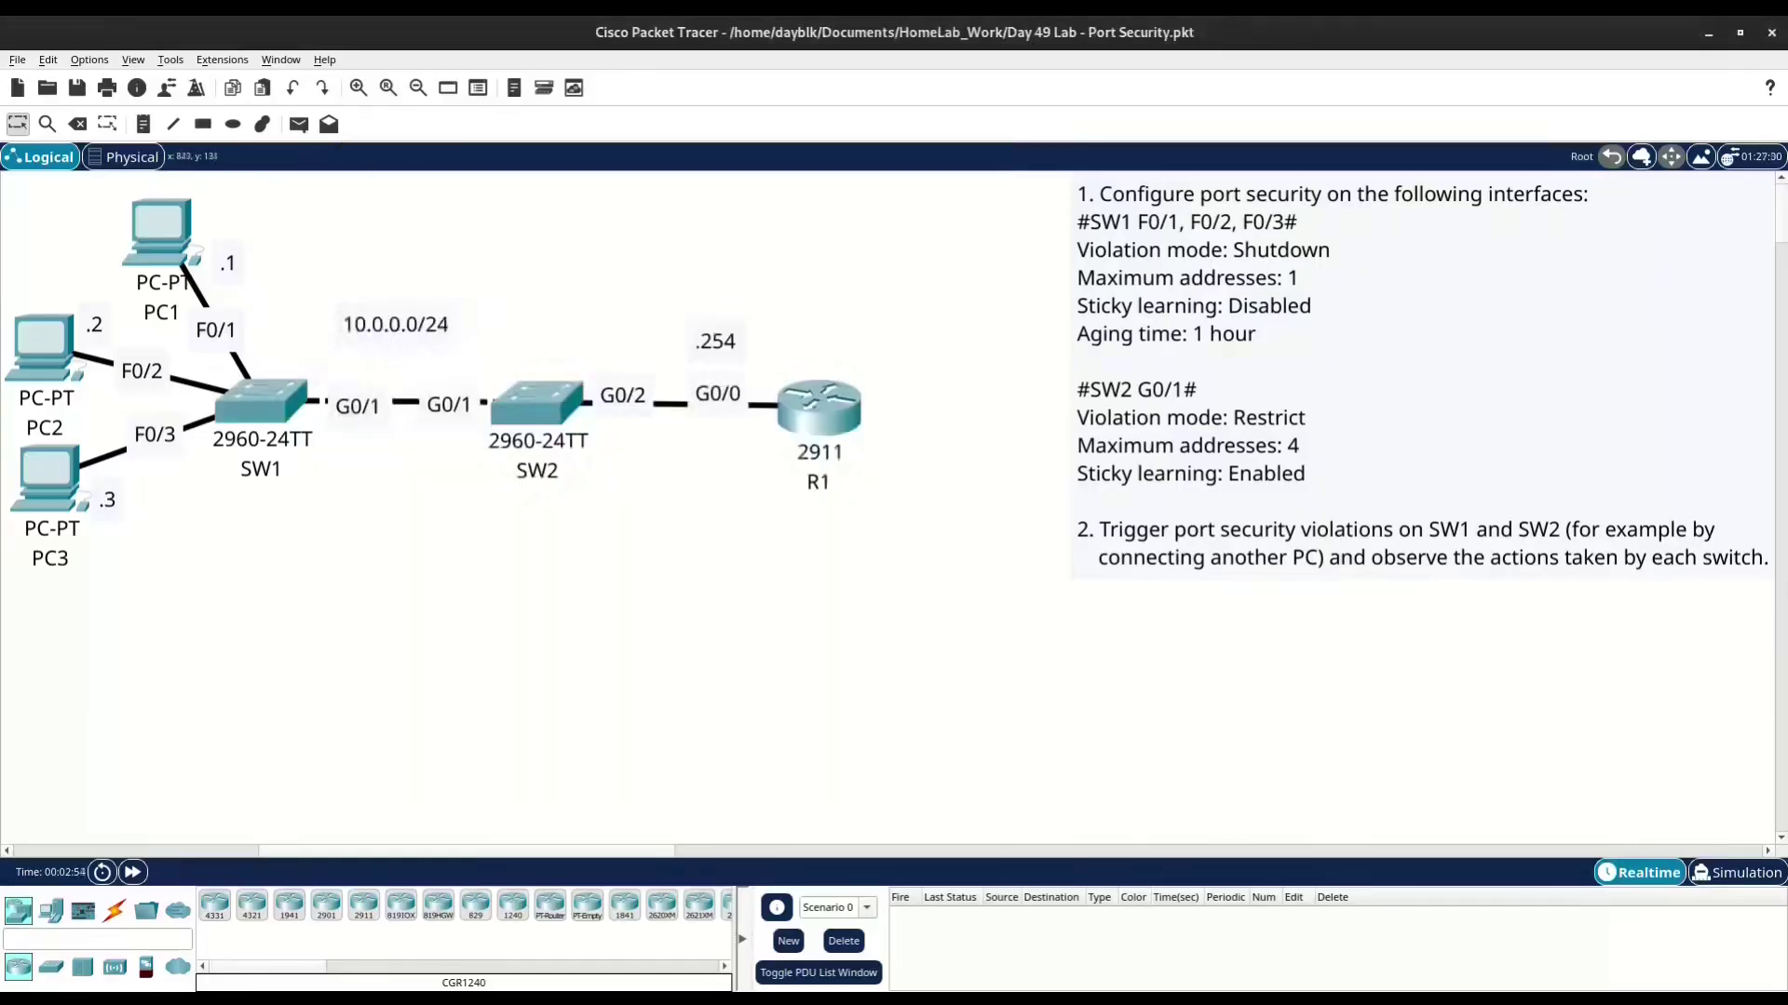
In SW2's command line, enter global configuration mode and select interface G0/1
{"action": "left_click", "coordinate": [537, 403]}
{"action": "left_click", "coordinate": [483, 200]}
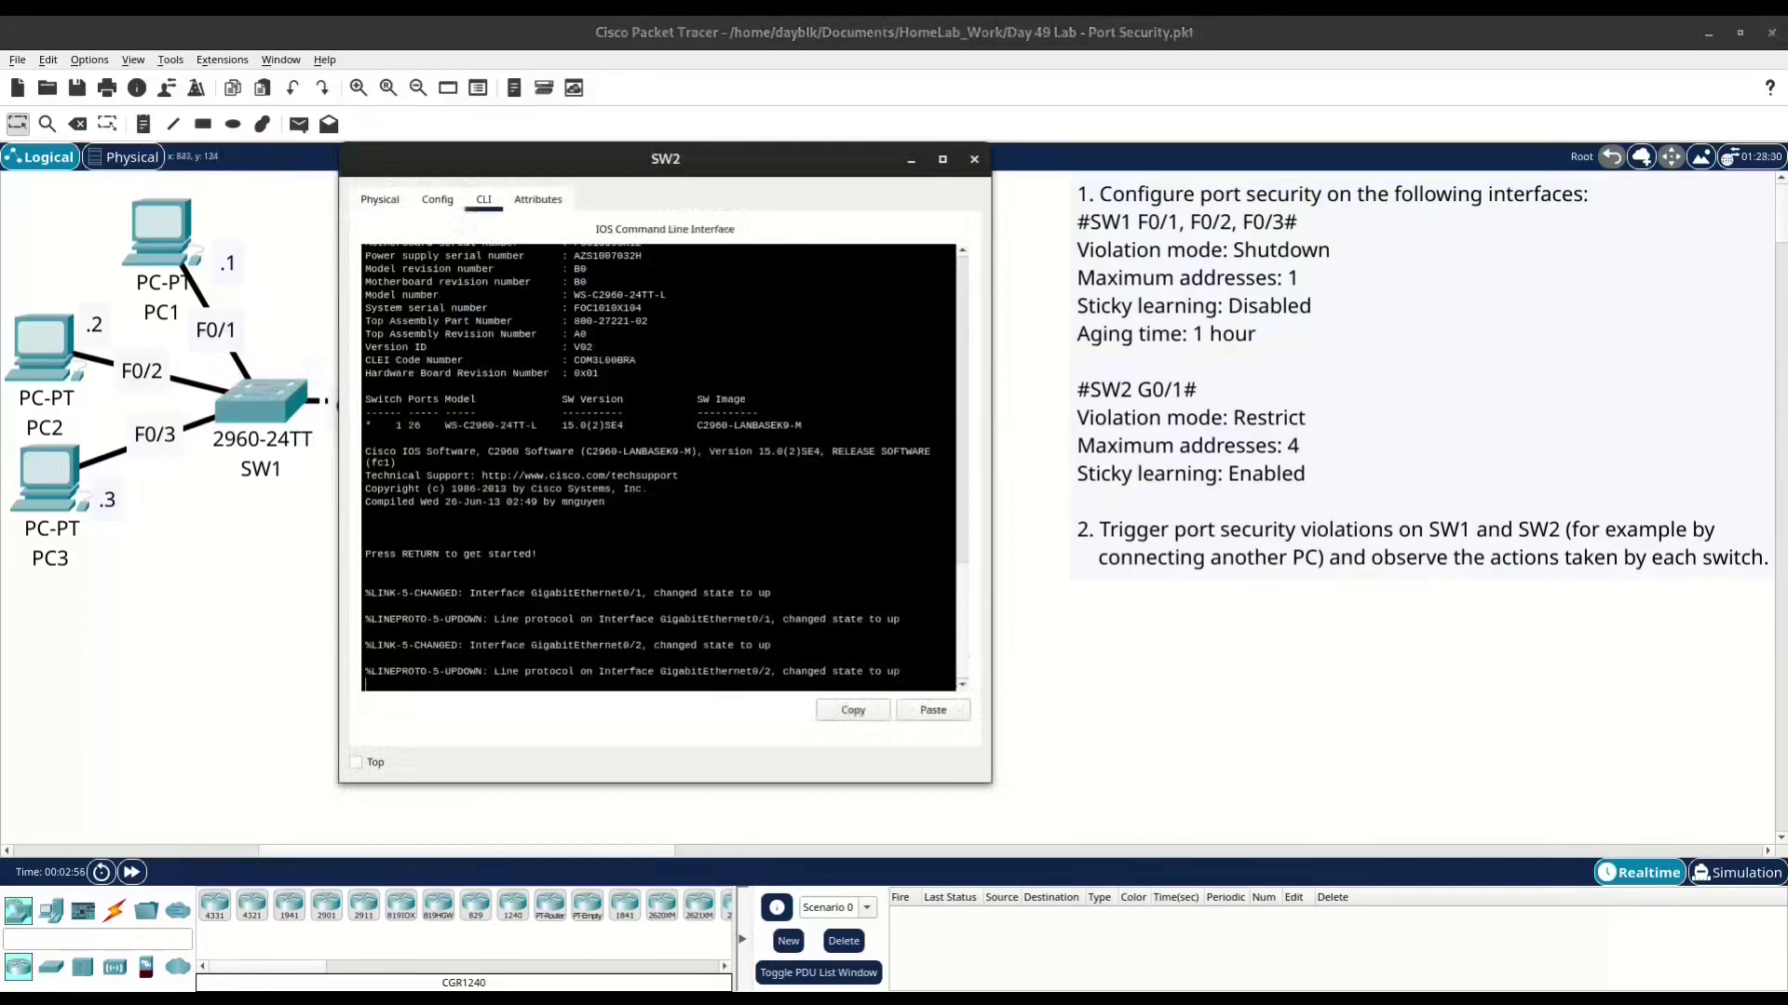
{"action": "key", "text": "Return"}
{"action": "type", "text": "en"}
{"action": "key", "text": "Return"}
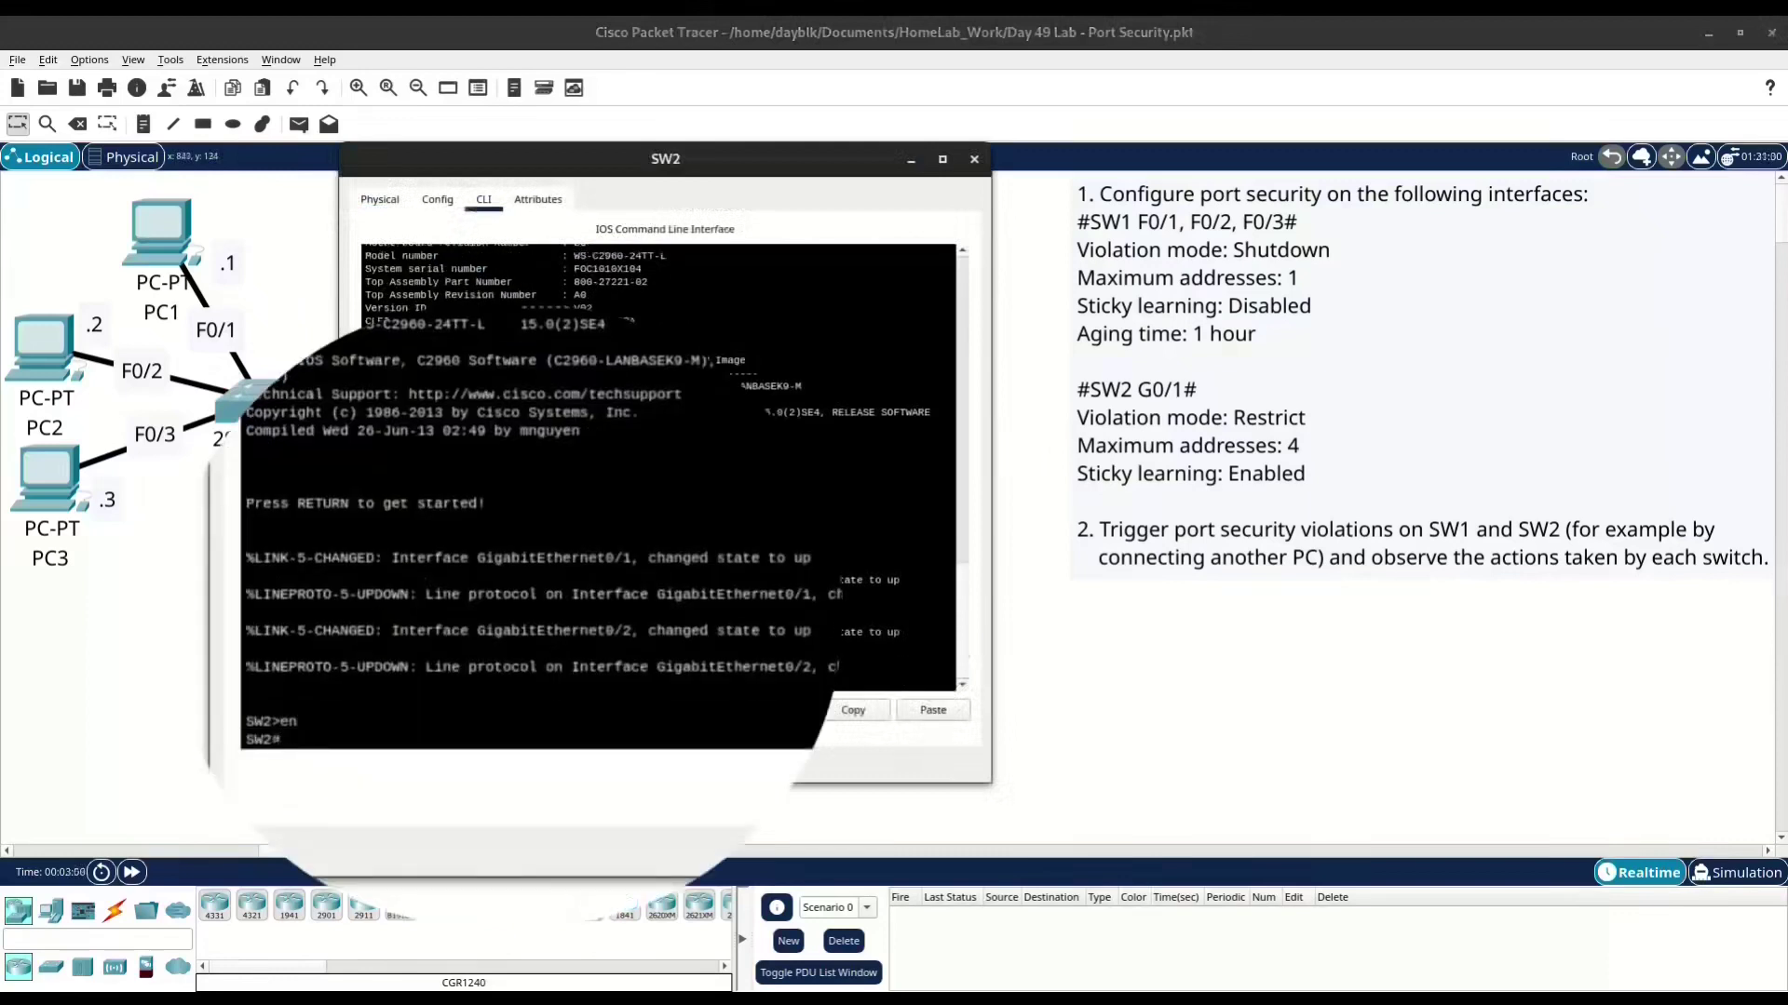
{"action": "type", "text": "conf t"}
{"action": "key", "text": "Return"}
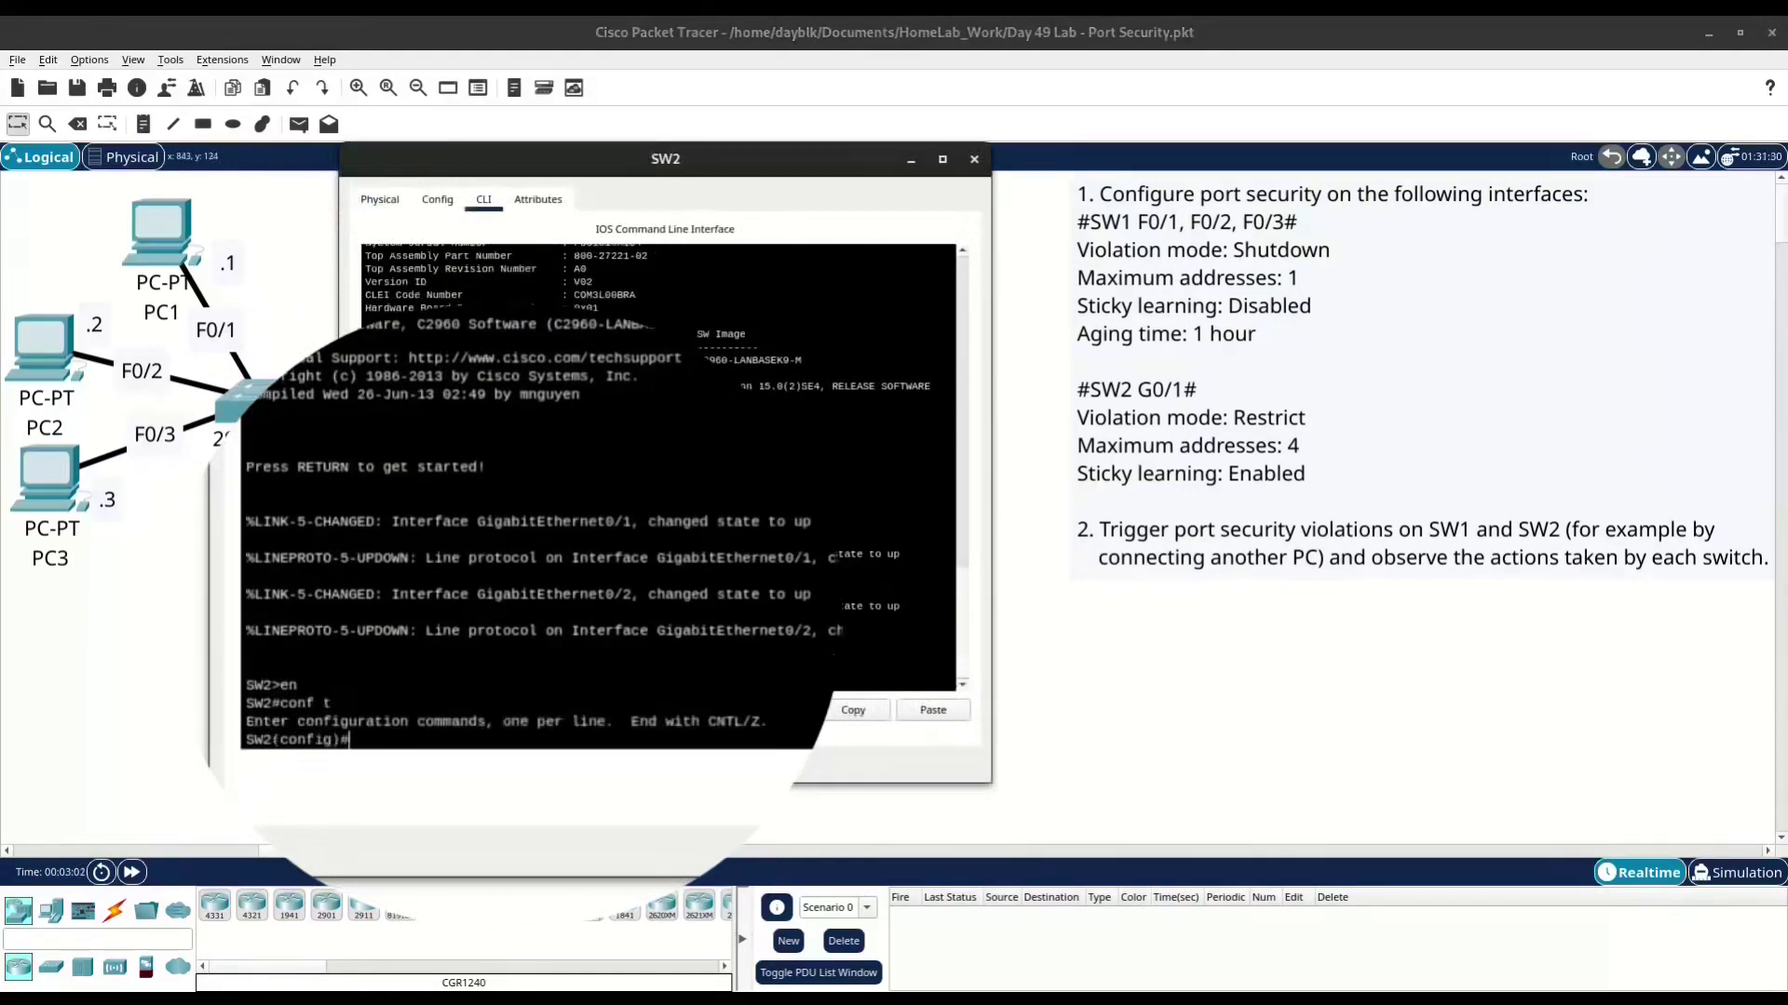
{"action": "type", "text": "in g0/1"}
{"action": "key", "text": "Return"}
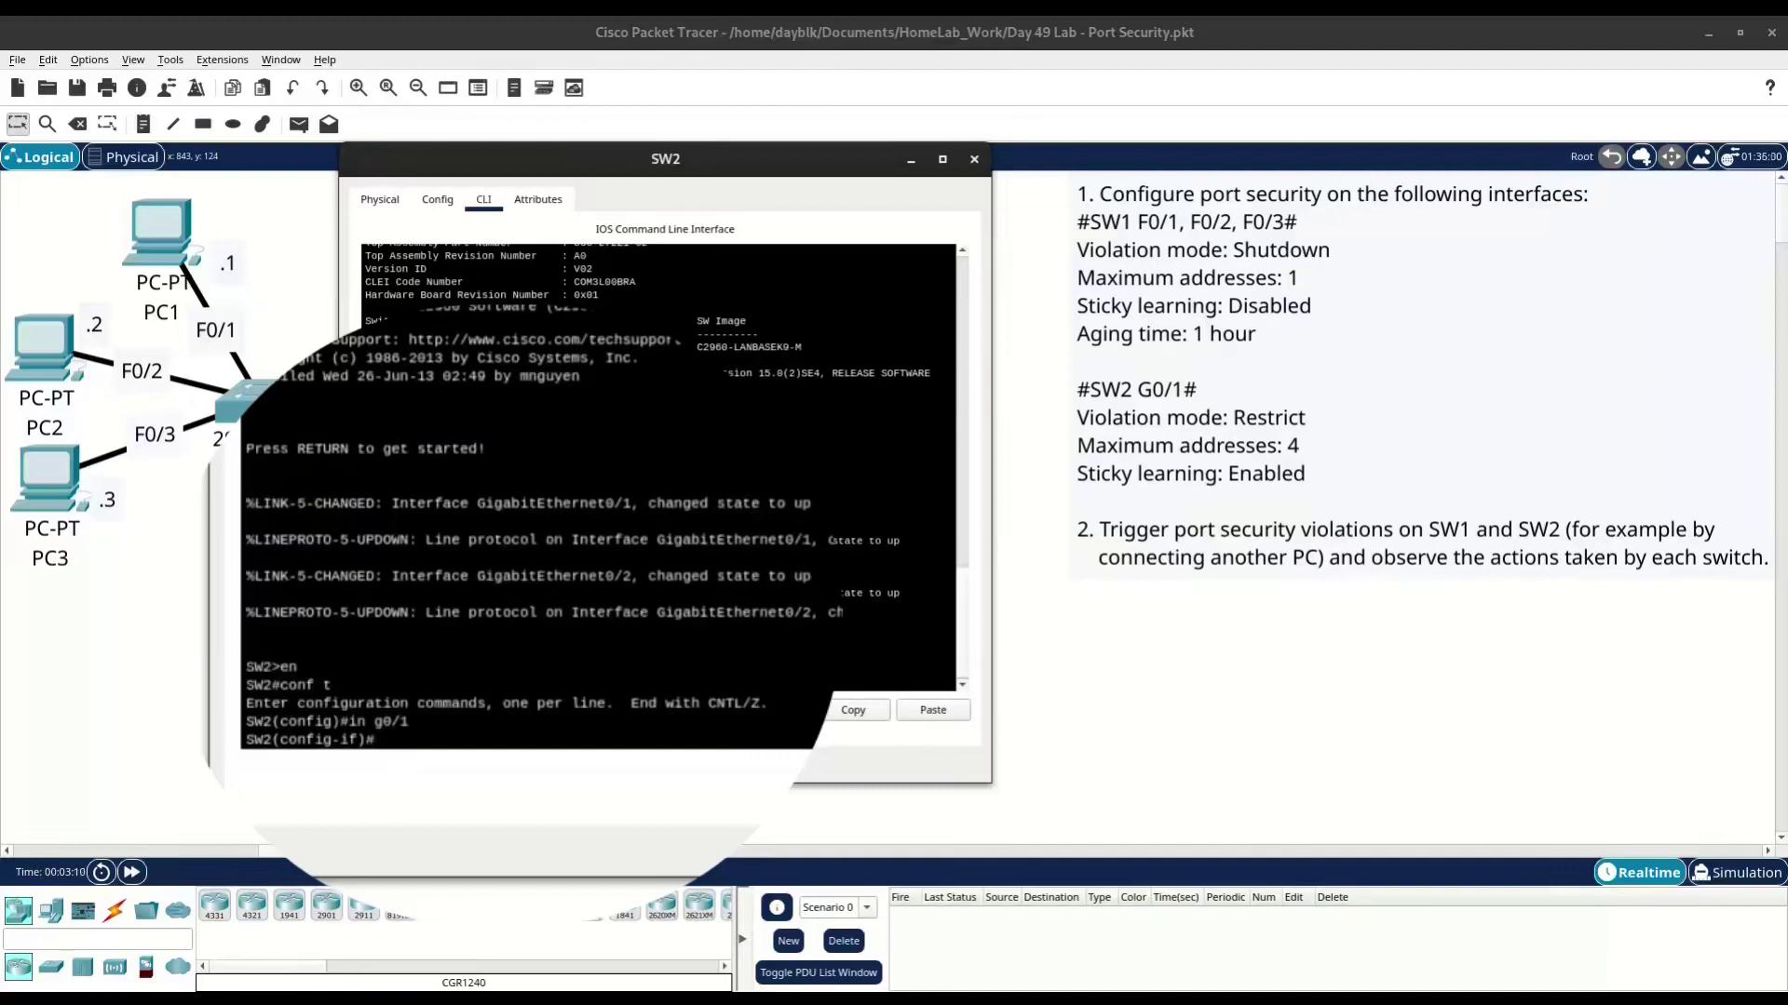
Display the interface and switchport details of G0/1 on SW2 and check its administrative mode
{"action": "type", "text": "do sh in g0/1"}
{"action": "key", "text": "Return"}
{"action": "key", "text": "q"}
{"action": "key", "text": "Up"}
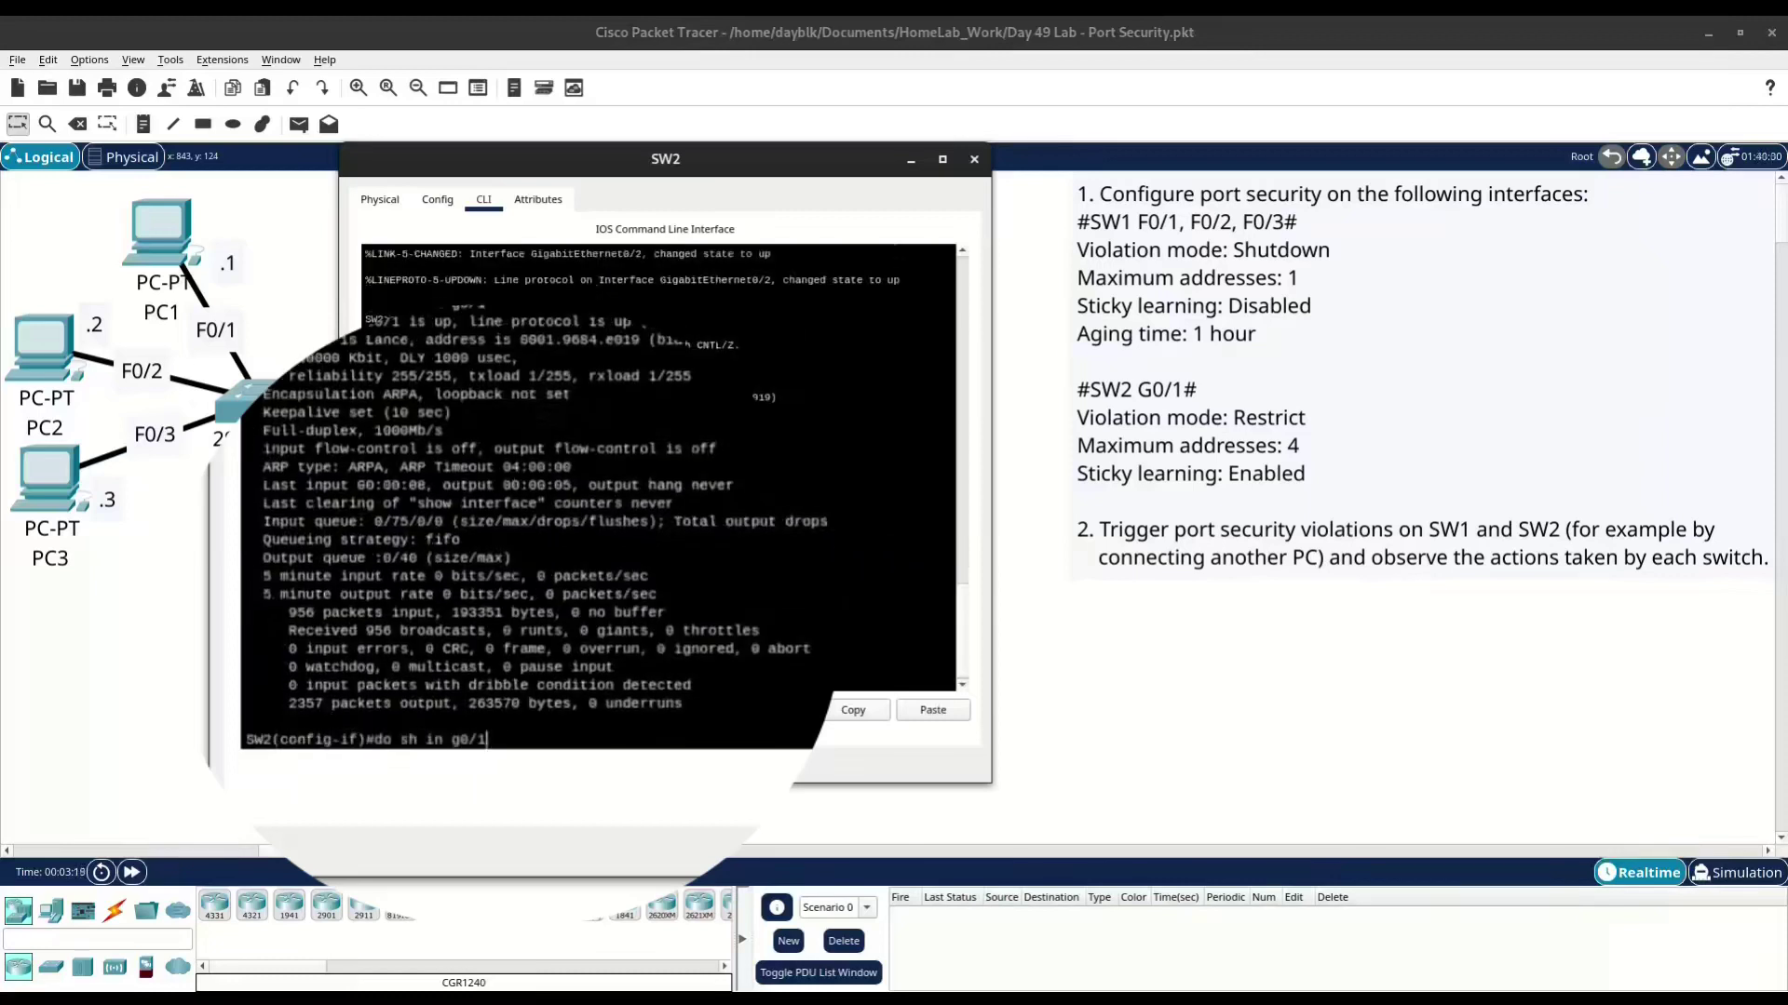
{"action": "type", "text": "sw"}
{"action": "key", "text": "Return"}
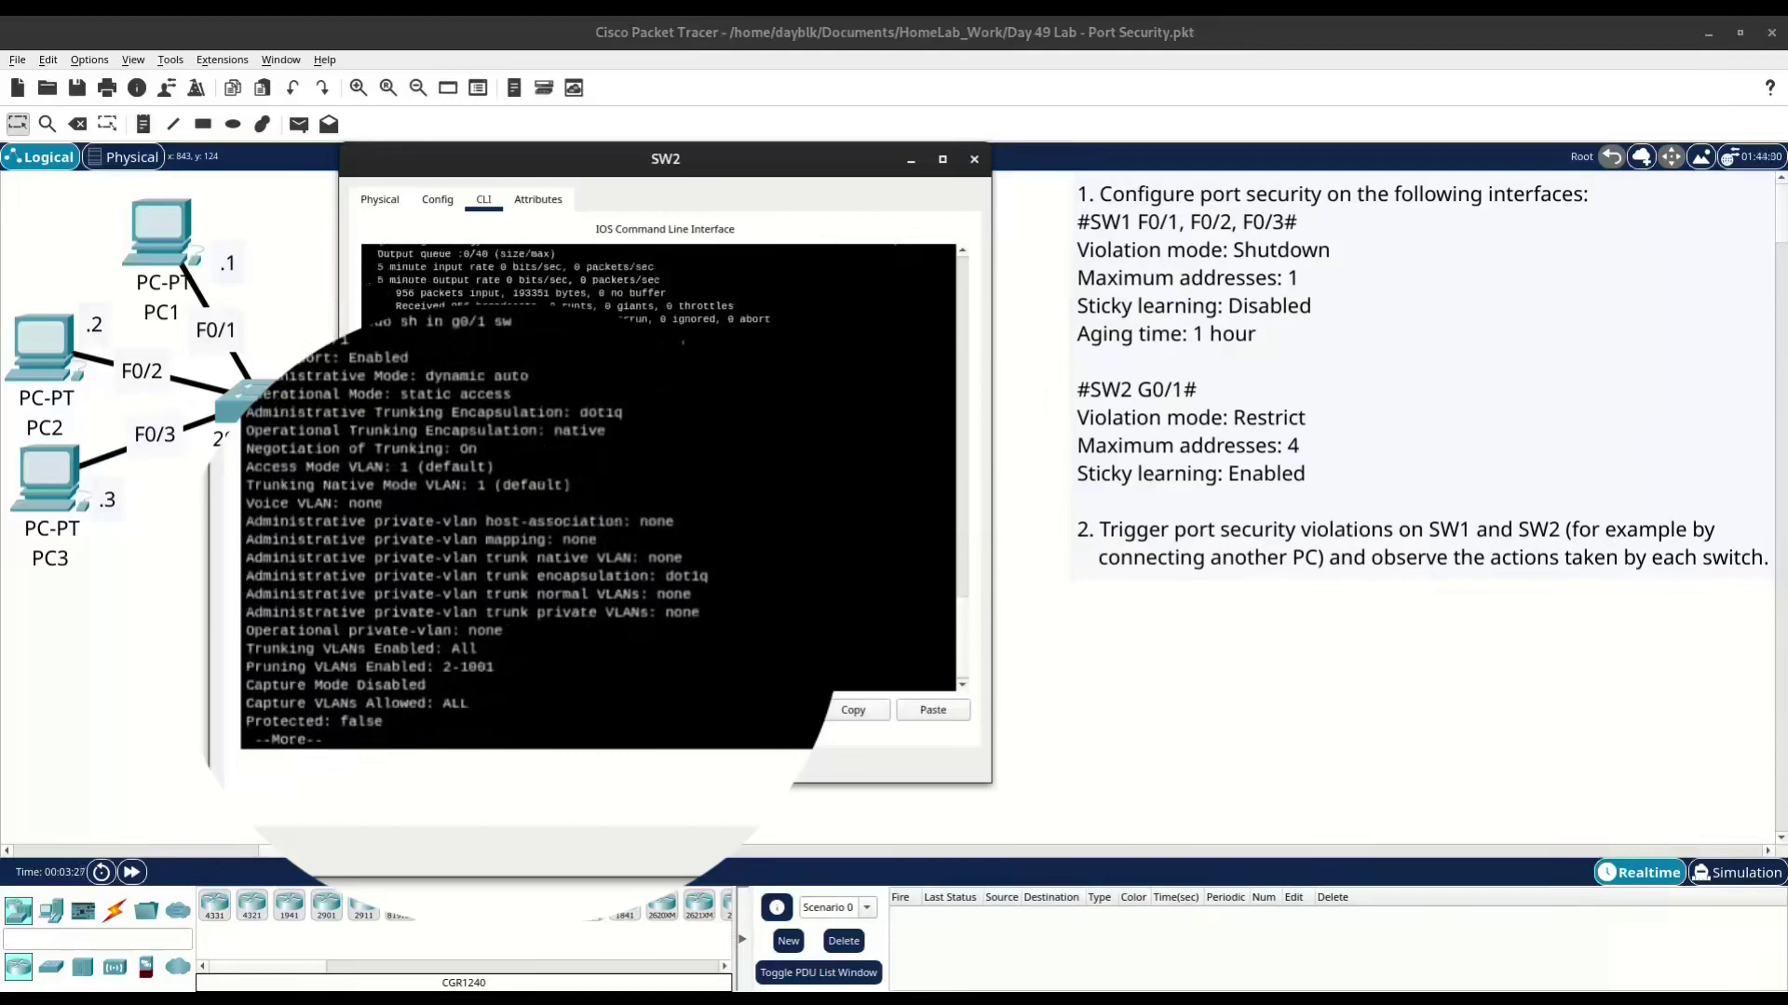
{"action": "left_click_drag", "start_coordinate": [419, 375], "coordinate": [531, 376]}
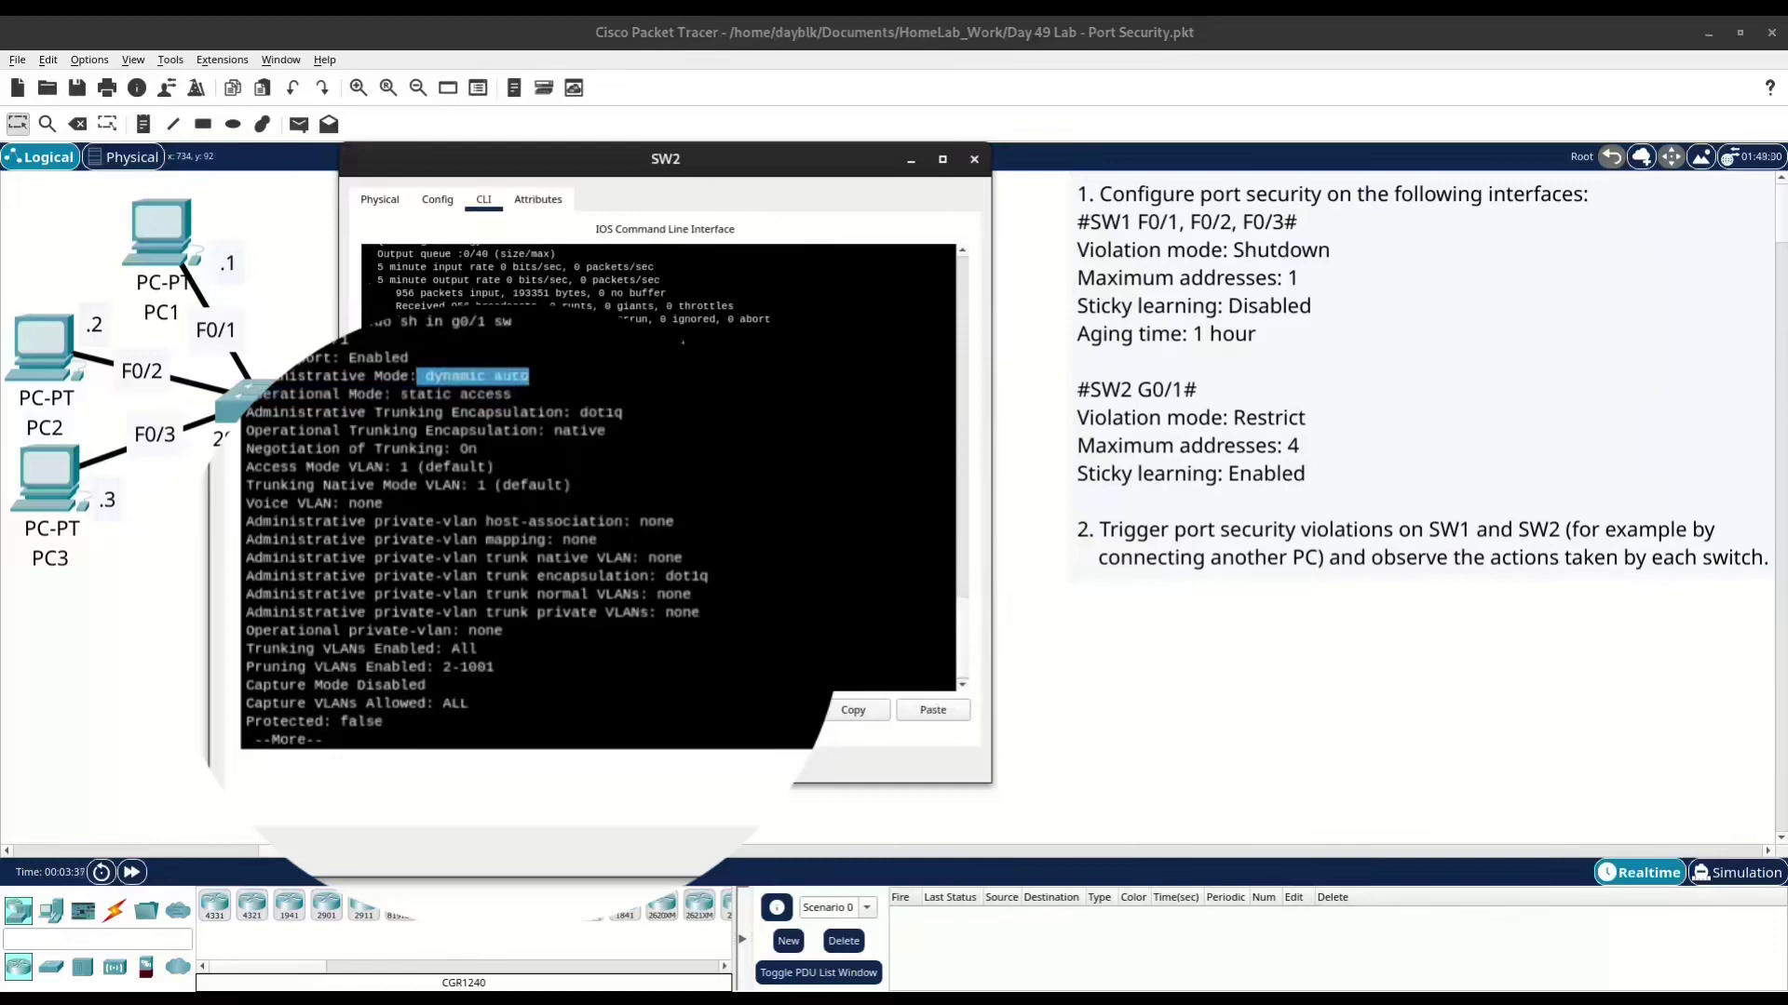
{"action": "key", "text": "space"}
Try to enable port security on SW2's G0/1 without changing its switchport mode
{"action": "type", "text": "sw por"}
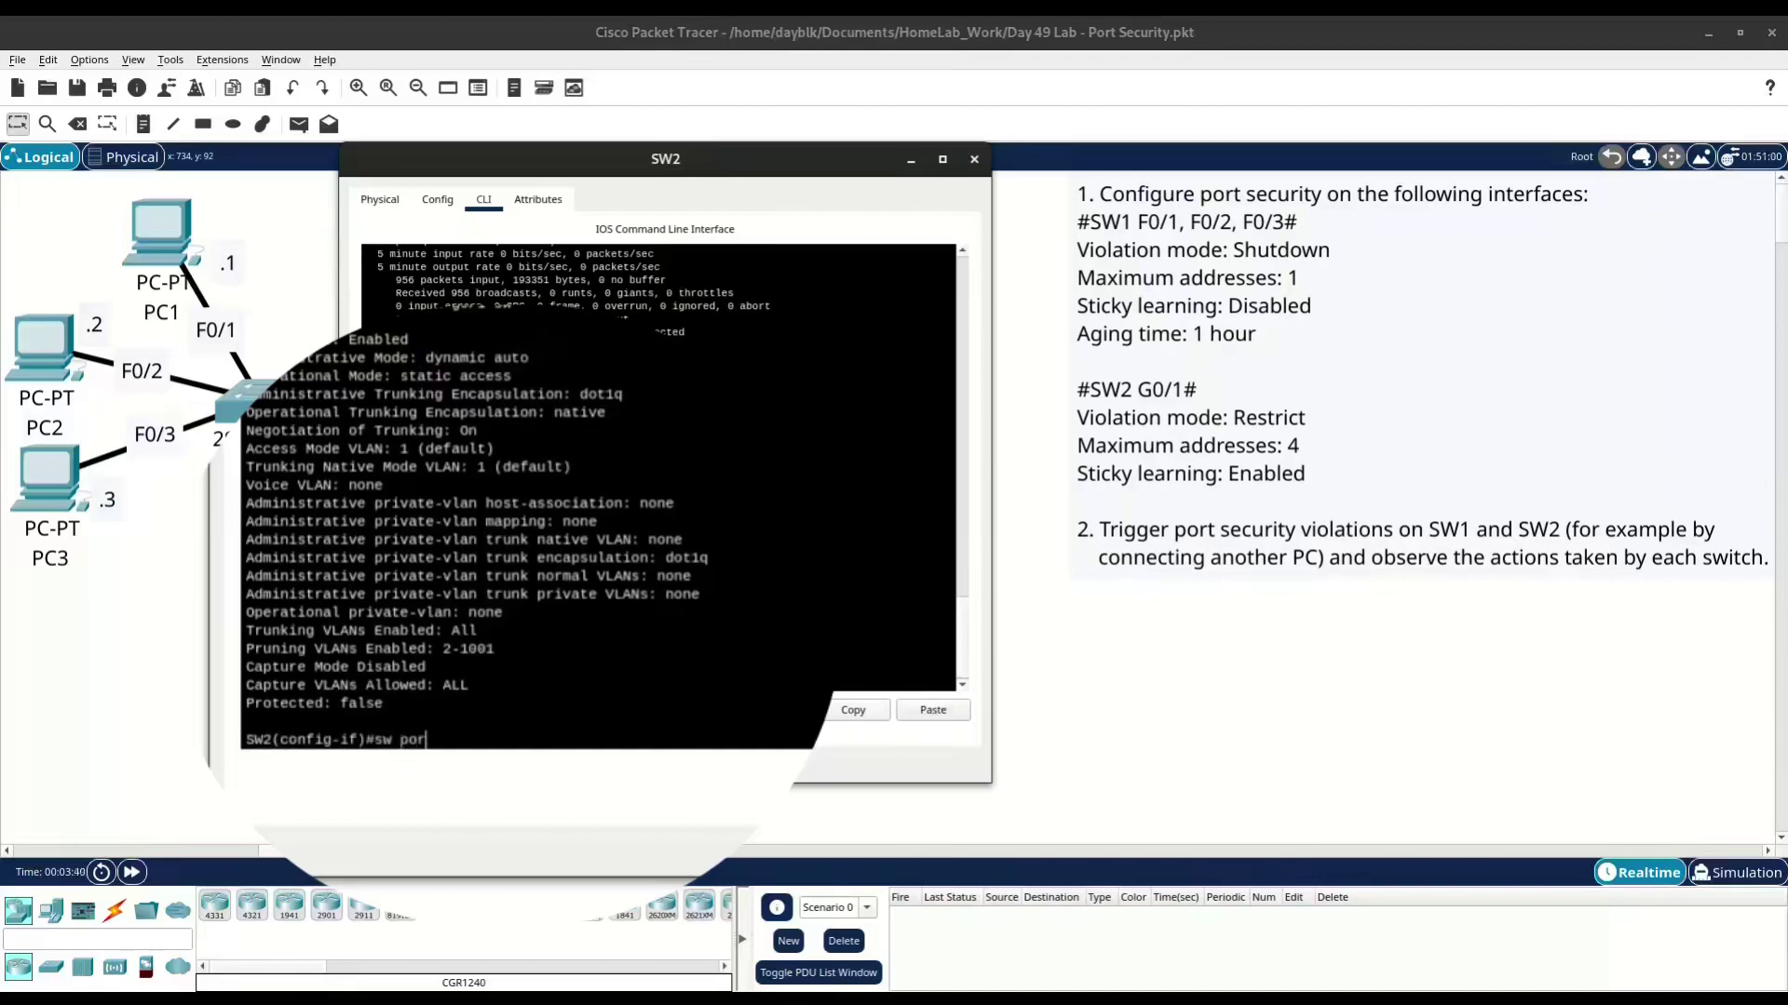
{"action": "key", "text": "Tab"}
{"action": "key", "text": "Return"}
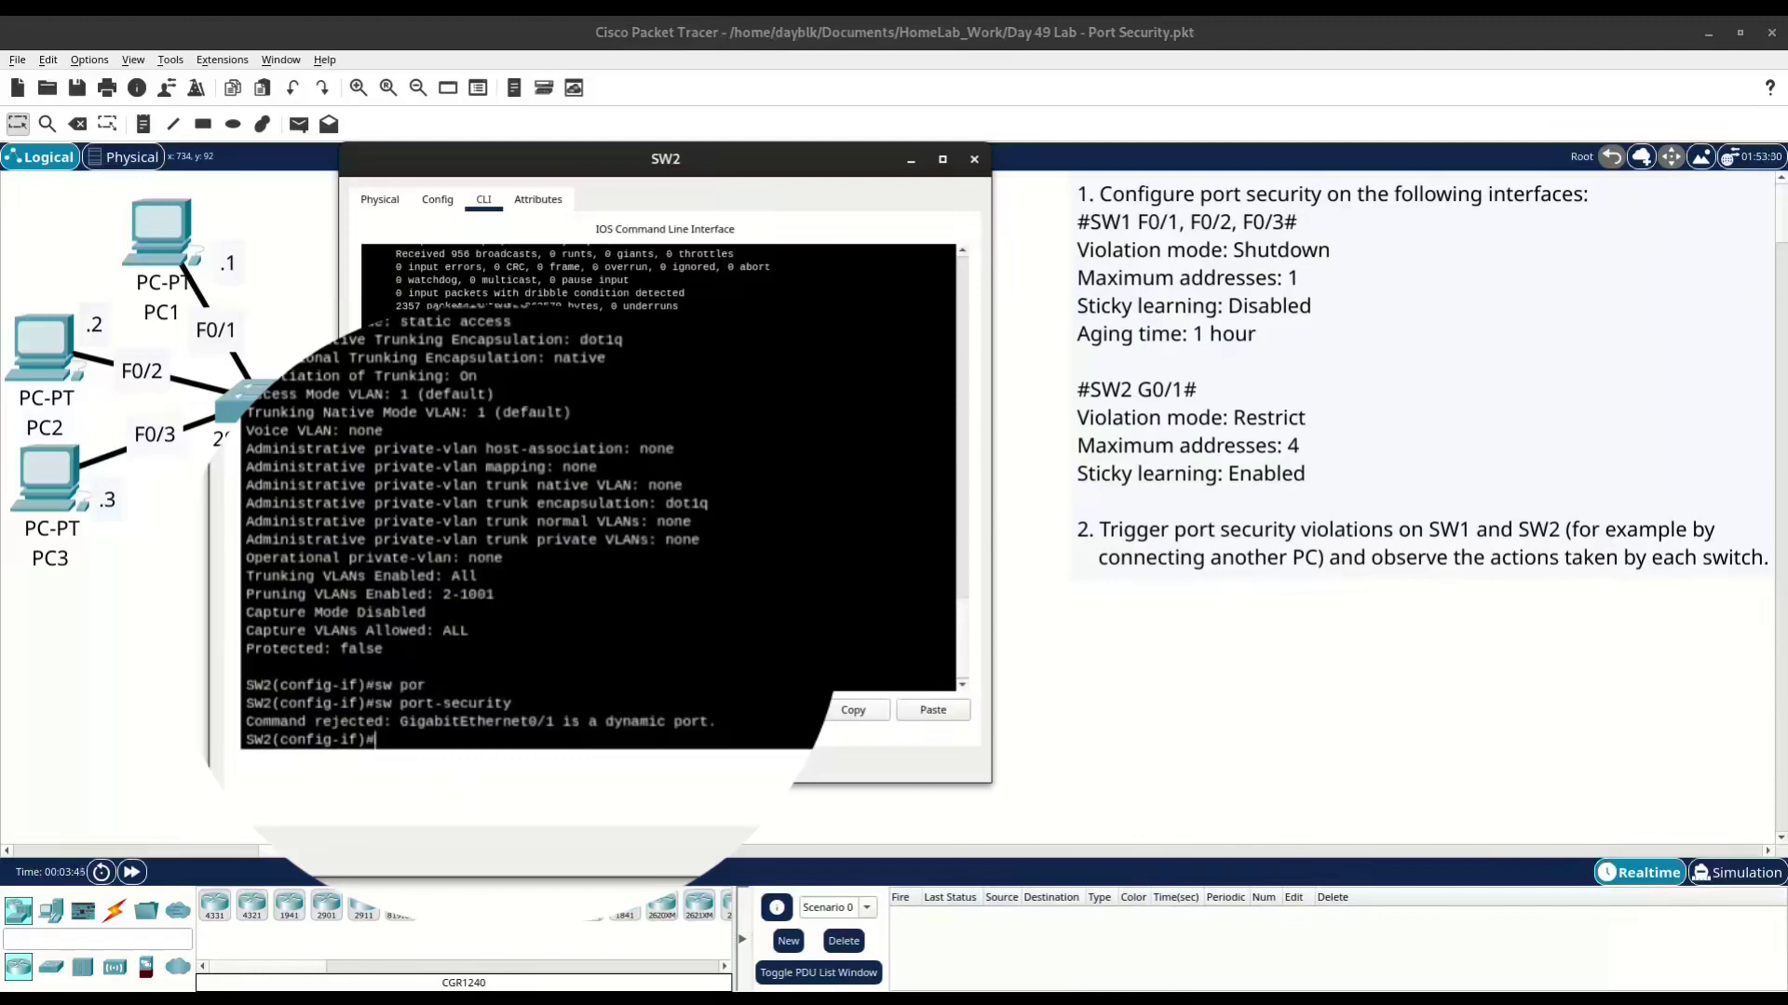
Set SW2's G0/1 to switchport access mode
{"action": "type", "text": "sw mo acc"}
{"action": "key", "text": "Tab"}
{"action": "key", "text": "Return"}
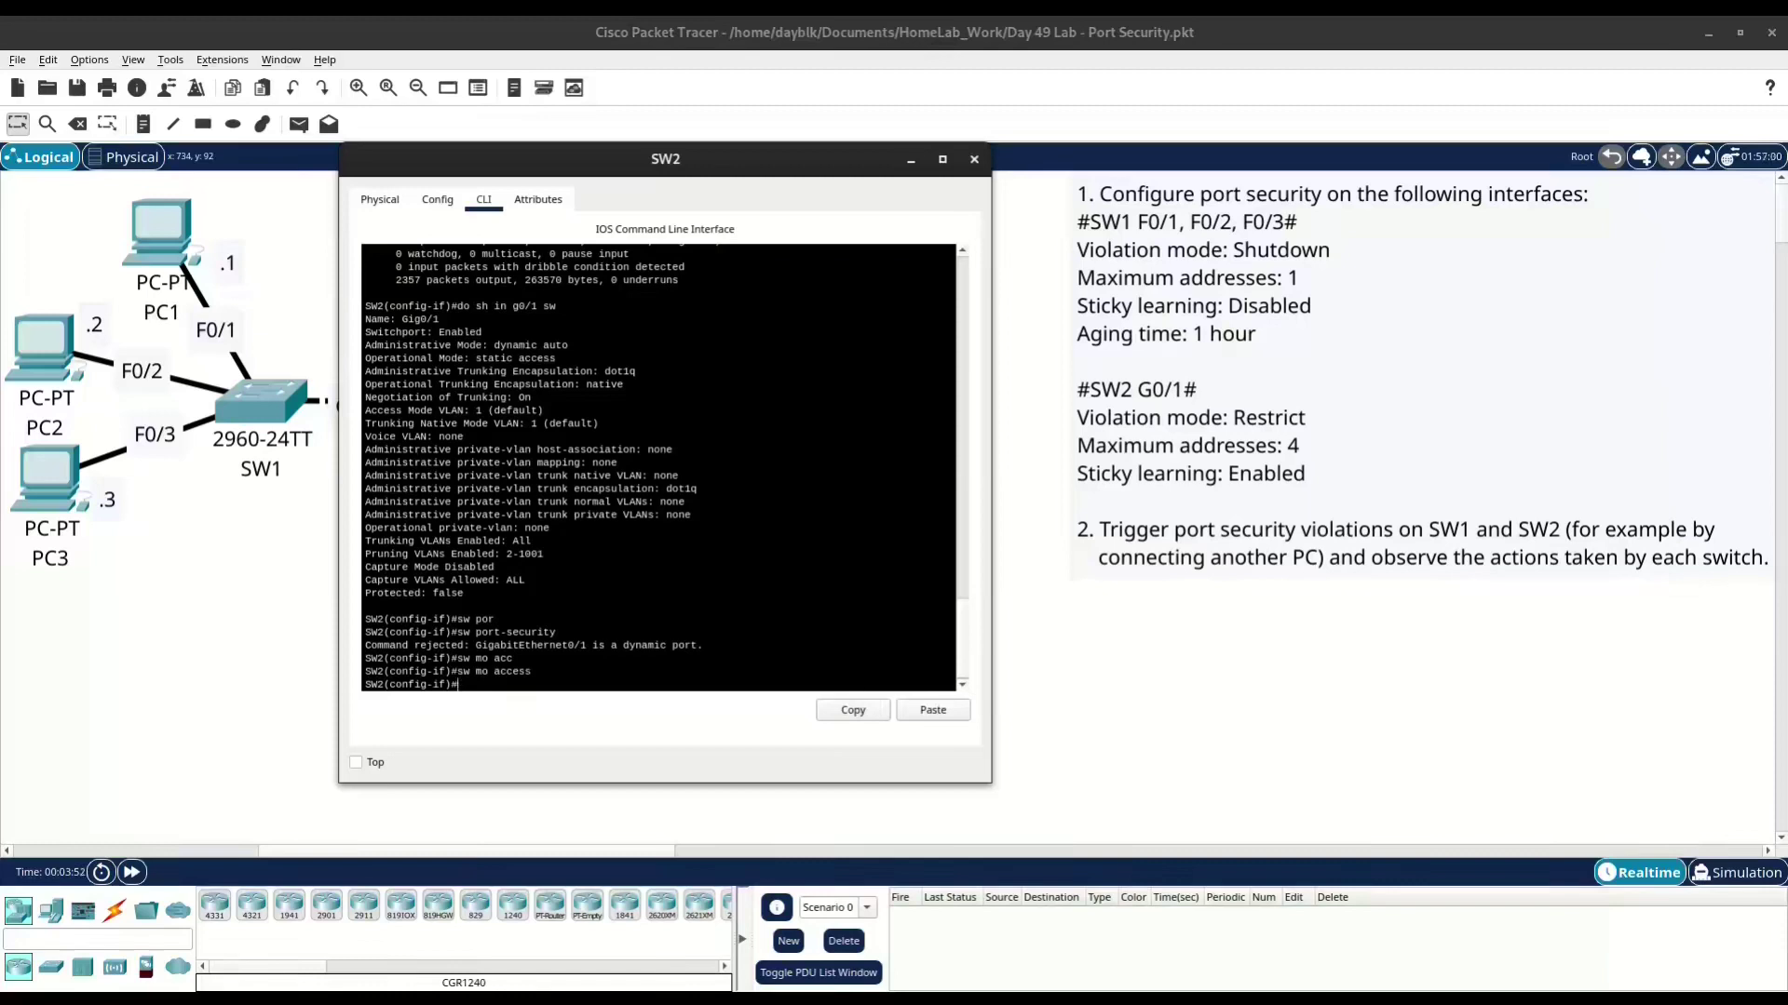
Set the port-security violation mode on SW2's G0/1 to restrict
{"action": "type", "text": "sw por"}
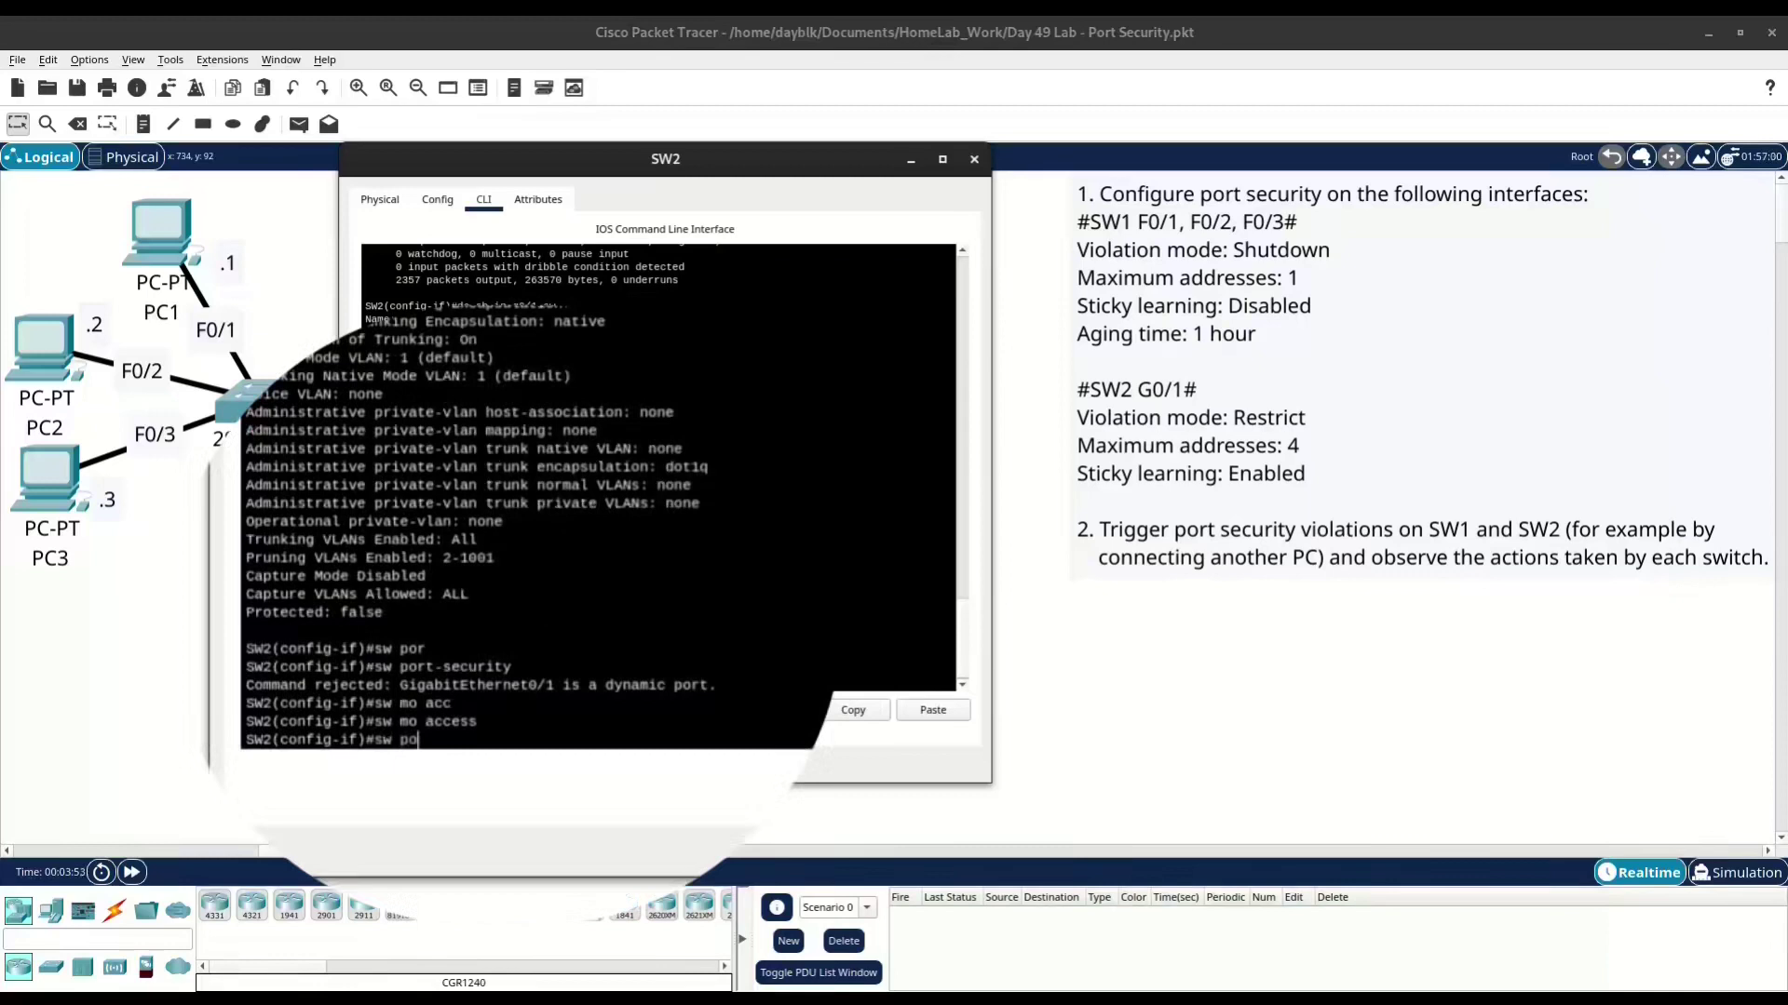
{"action": "key", "text": "Tab"}
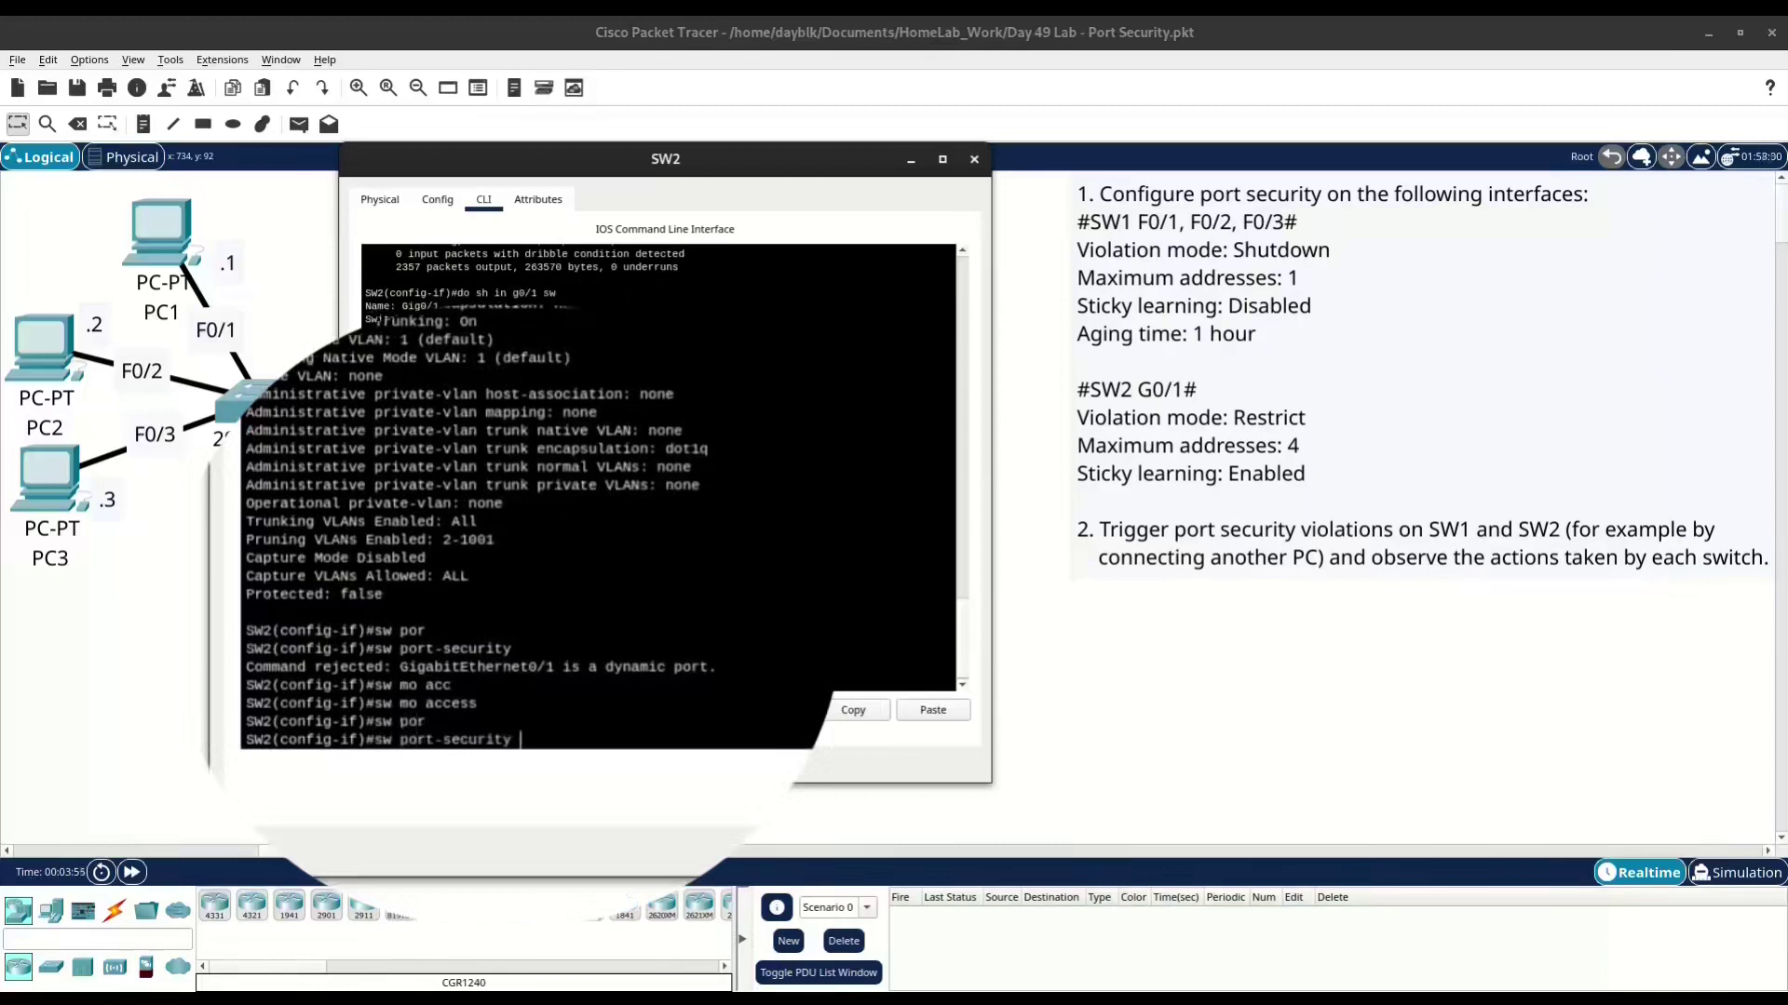
{"action": "type", "text": "vi"}
{"action": "key", "text": "Tab"}
{"action": "type", "text": "re"}
{"action": "key", "text": "Tab"}
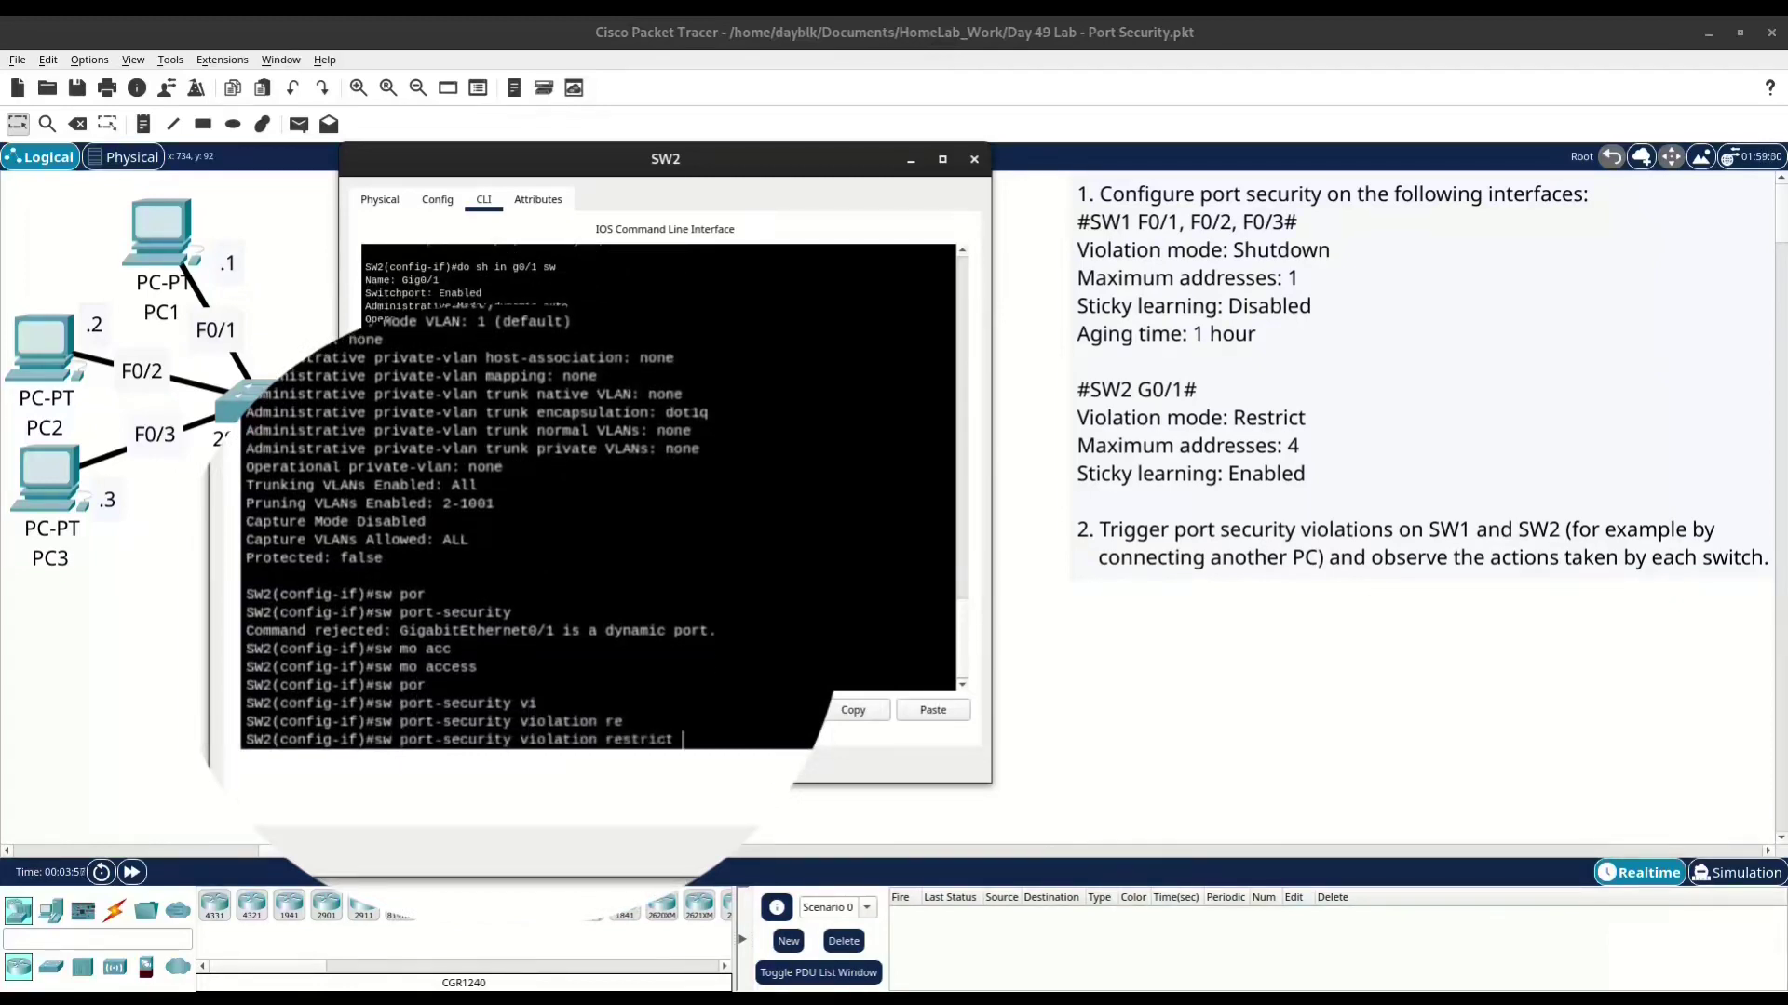
{"action": "key", "text": "Return"}
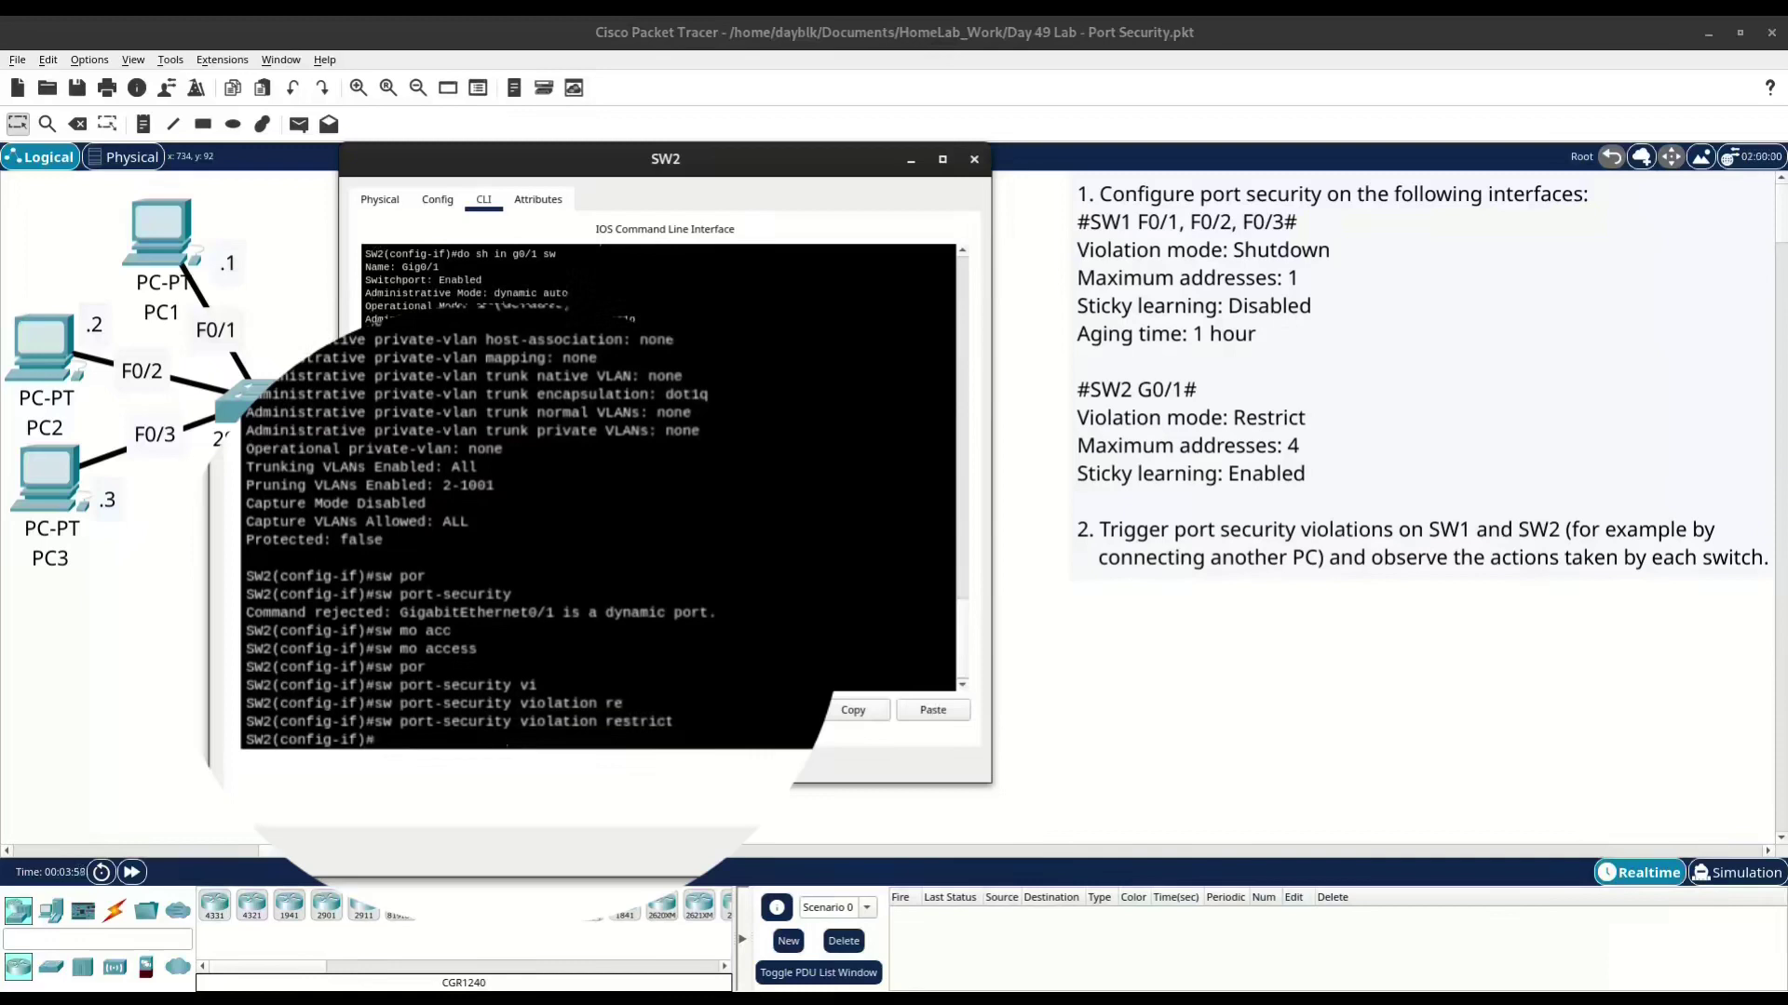
Set the port-security maximum on SW2's G0/1 to 4 addresses
{"action": "type", "text": "sw po"}
{"action": "key", "text": "Tab"}
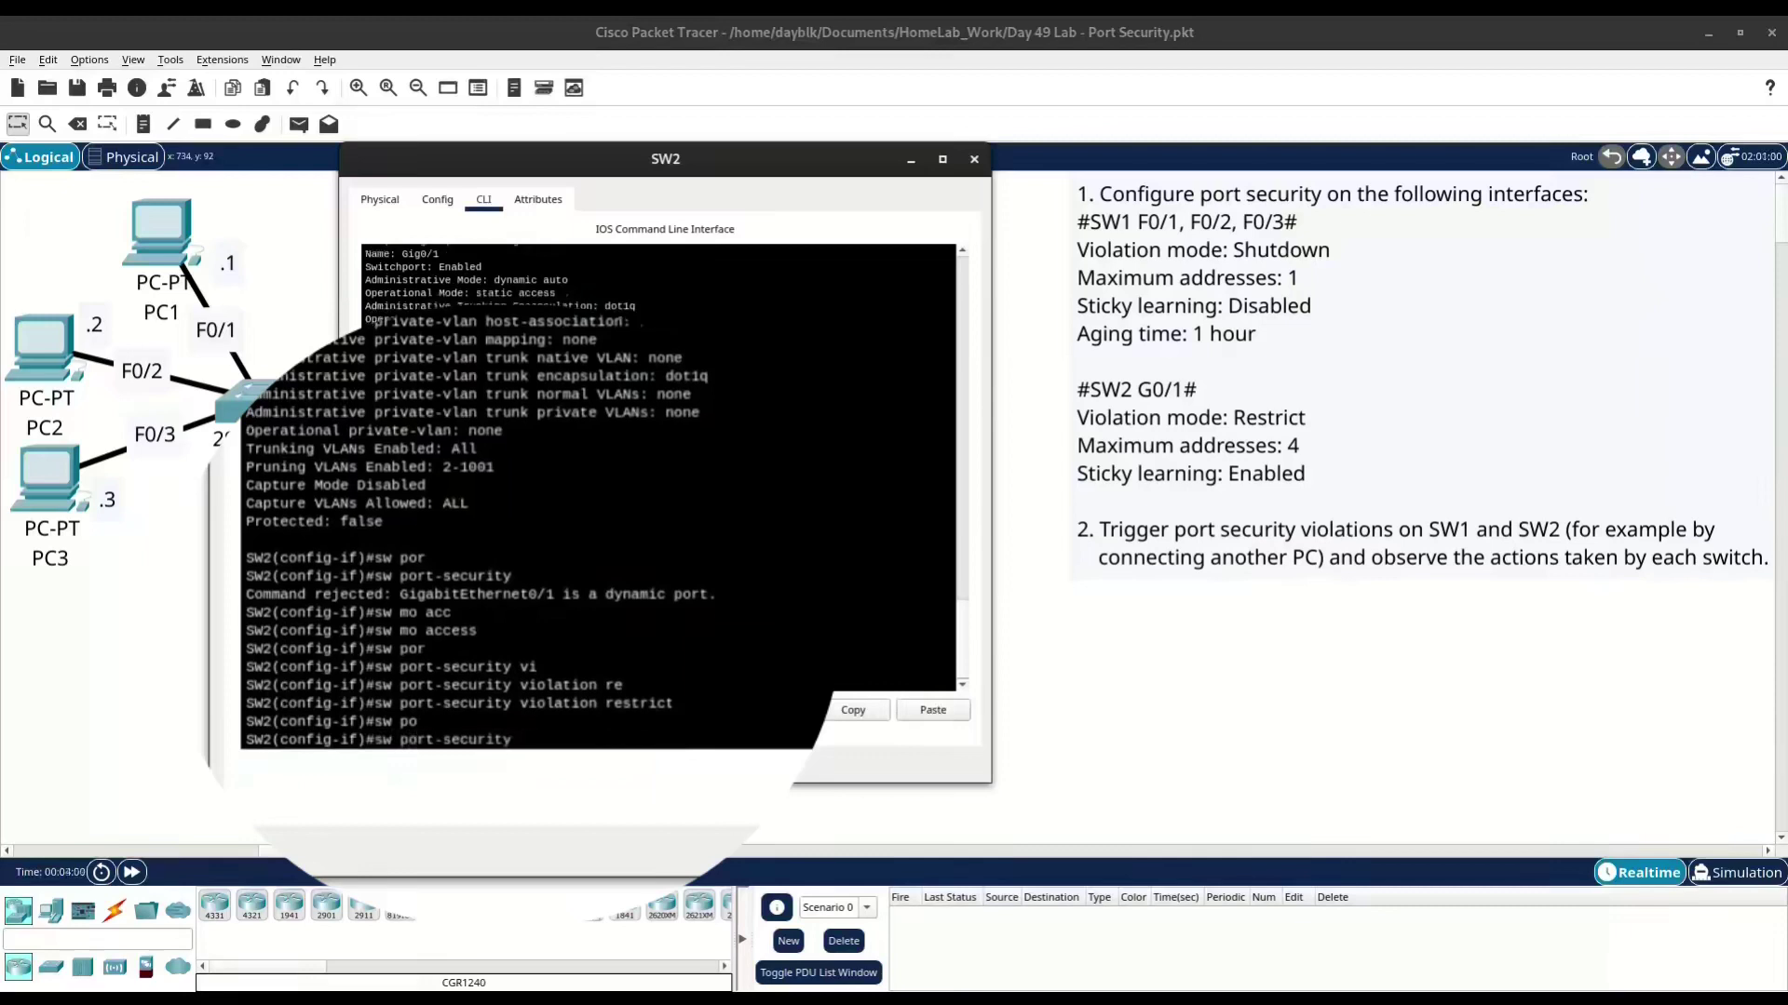
{"action": "type", "text": "max"}
{"action": "key", "text": "Tab"}
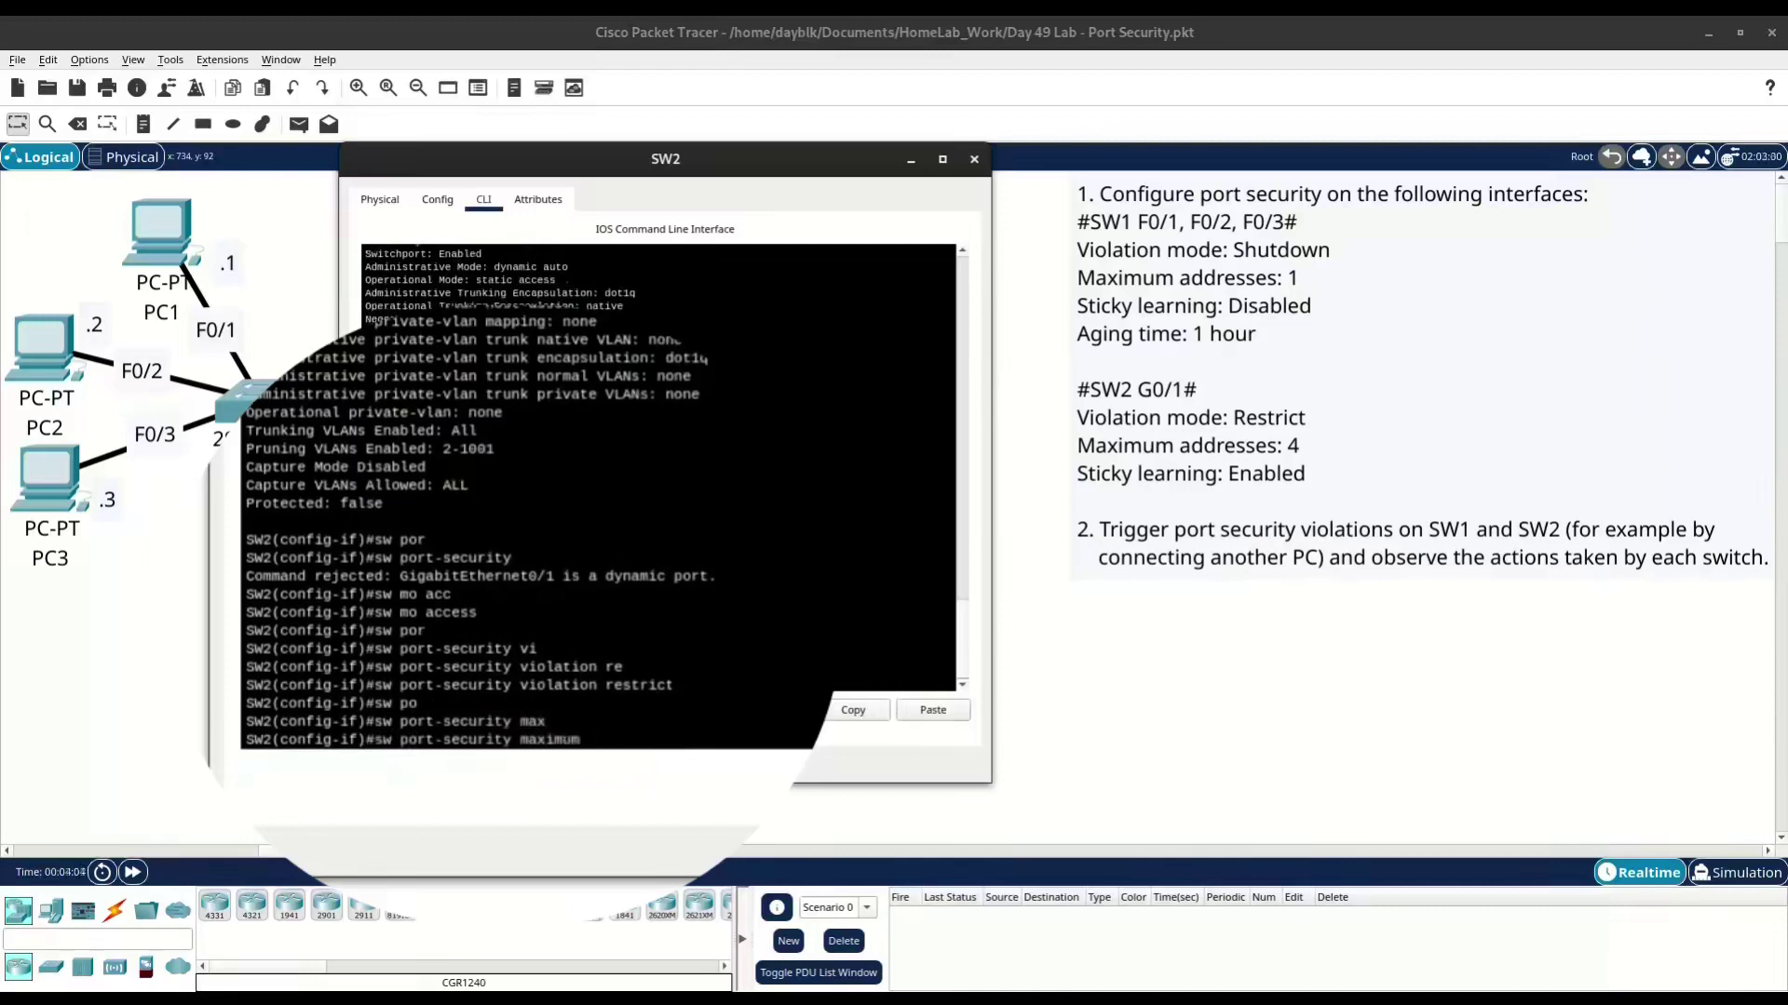
{"action": "type", "text": "4"}
{"action": "key", "text": "Return"}
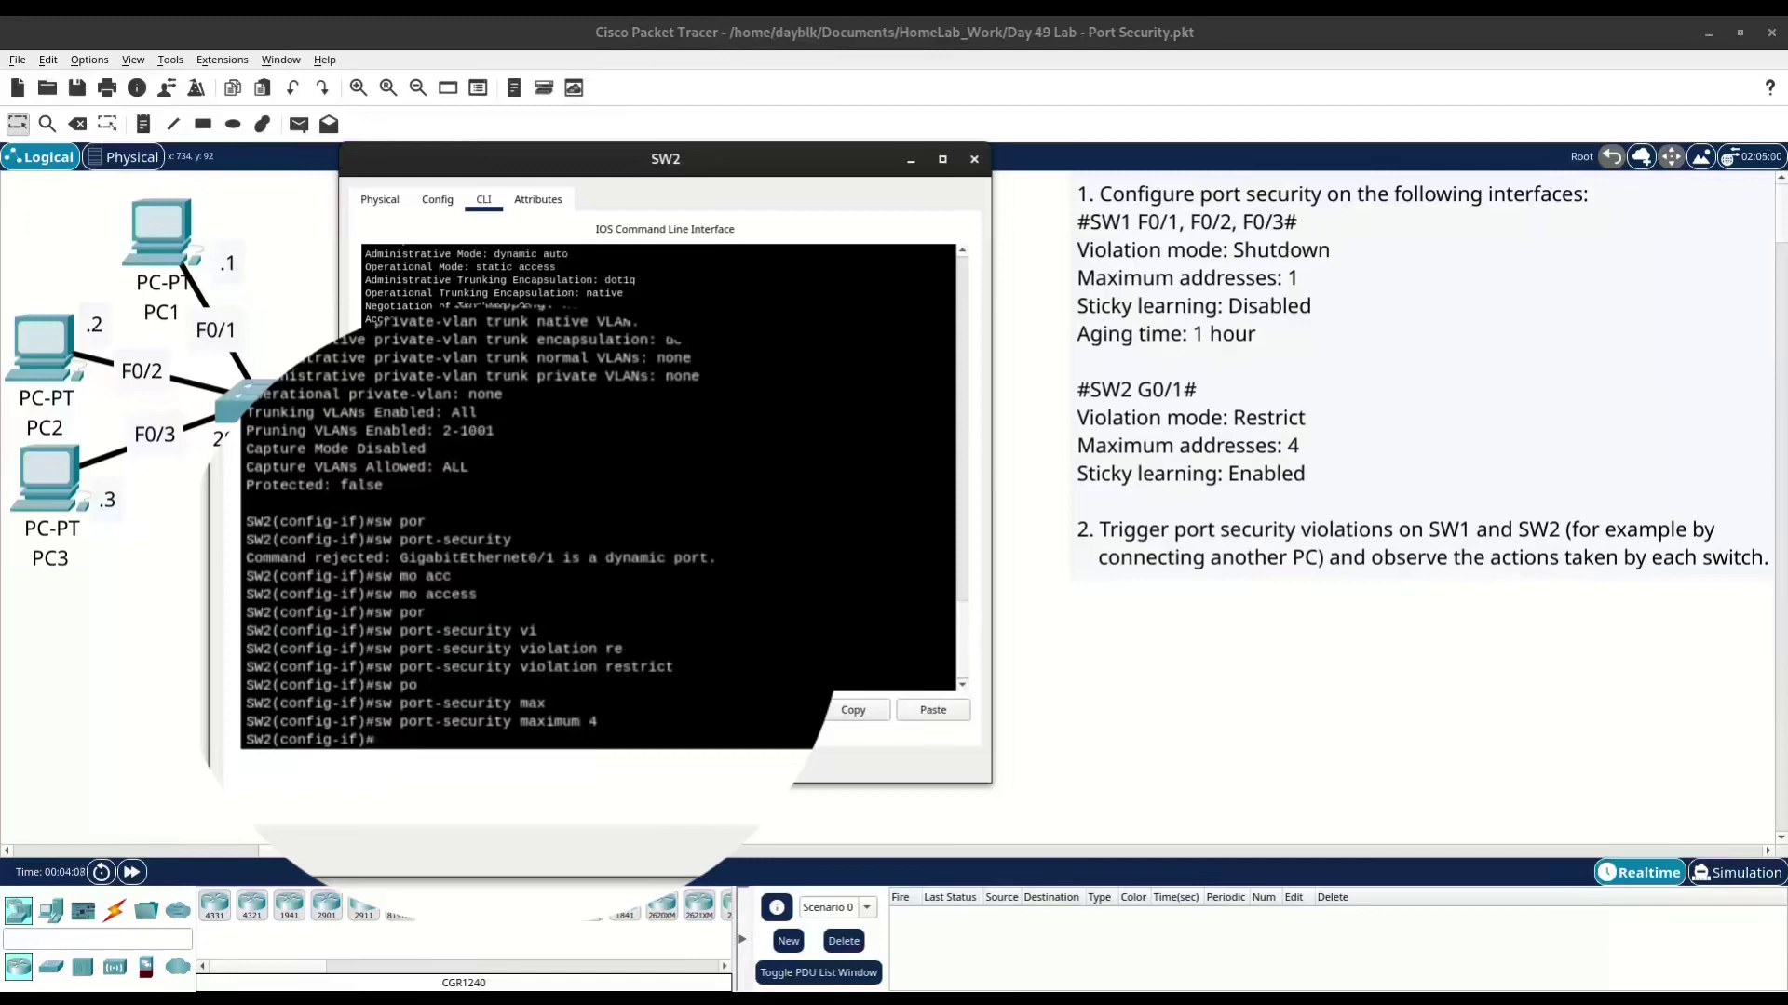
Enable sticky MAC address learning for port security on SW2's G0/1
{"action": "type", "text": "sw po"}
{"action": "key", "text": "Tab"}
{"action": "type", "text": "mac"}
{"action": "key", "text": "Tab"}
{"action": "type", "text": "st"}
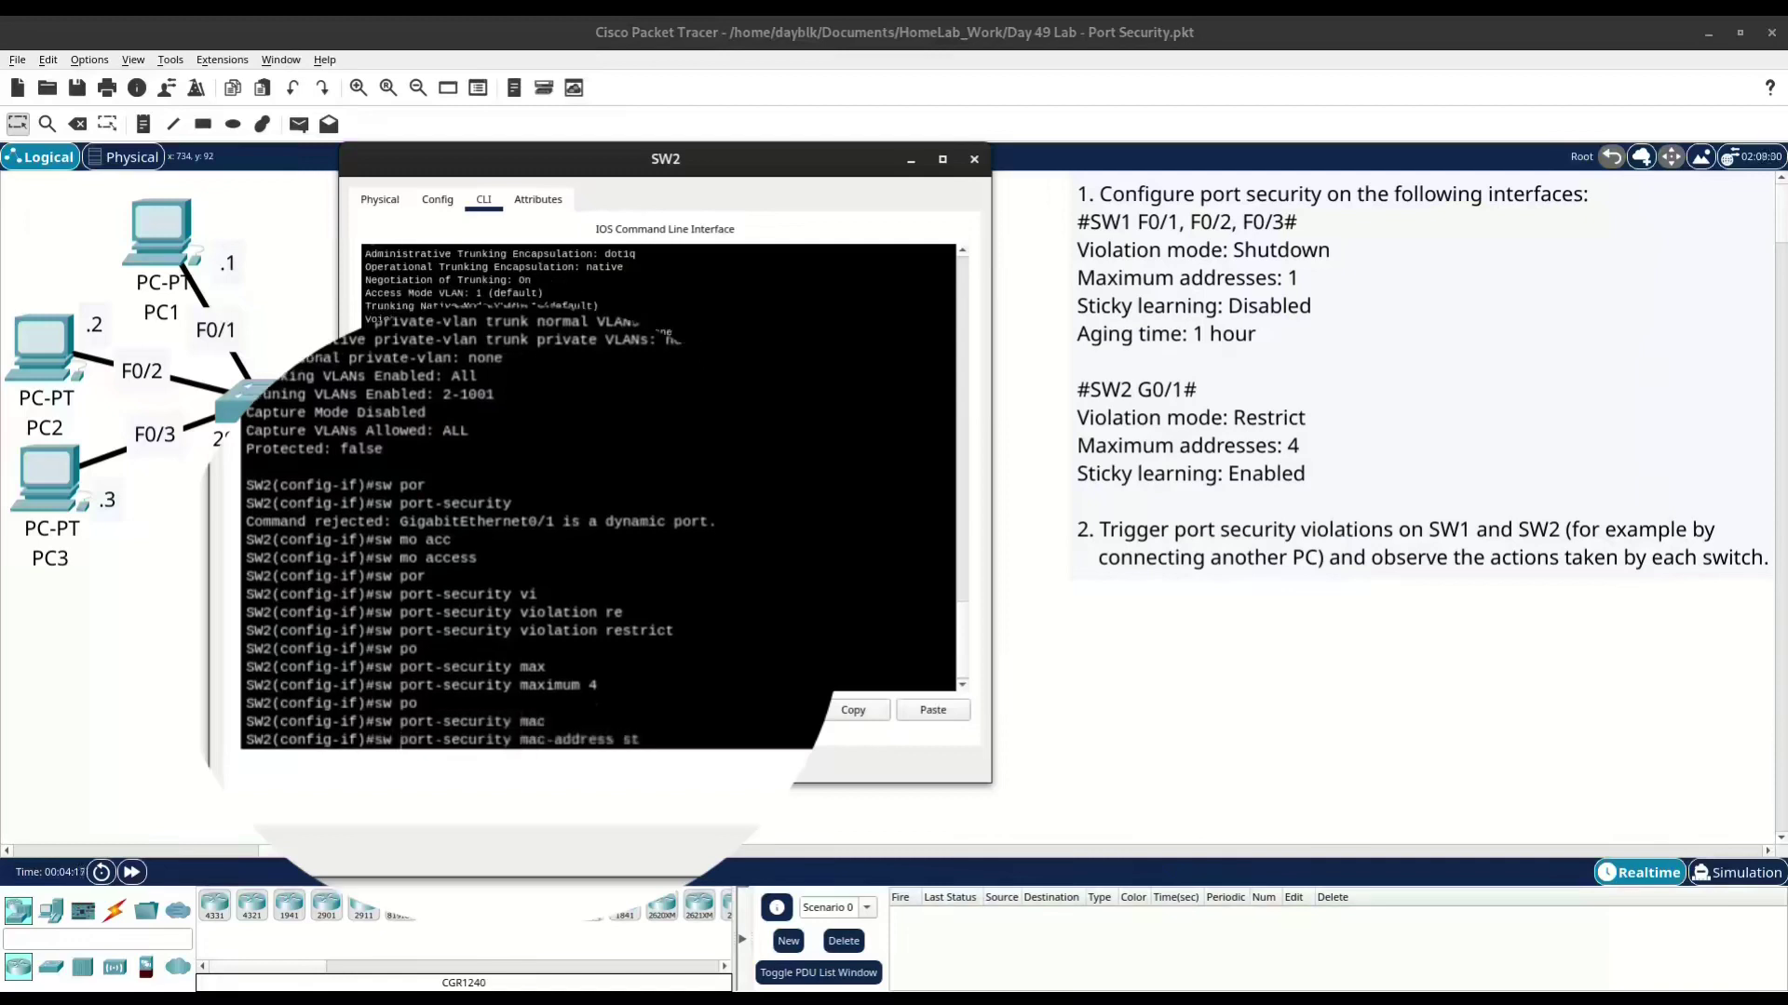
{"action": "key", "text": "Tab"}
{"action": "key", "text": "Return"}
Enable port security on SW2's G0/1
{"action": "type", "text": "sw po"}
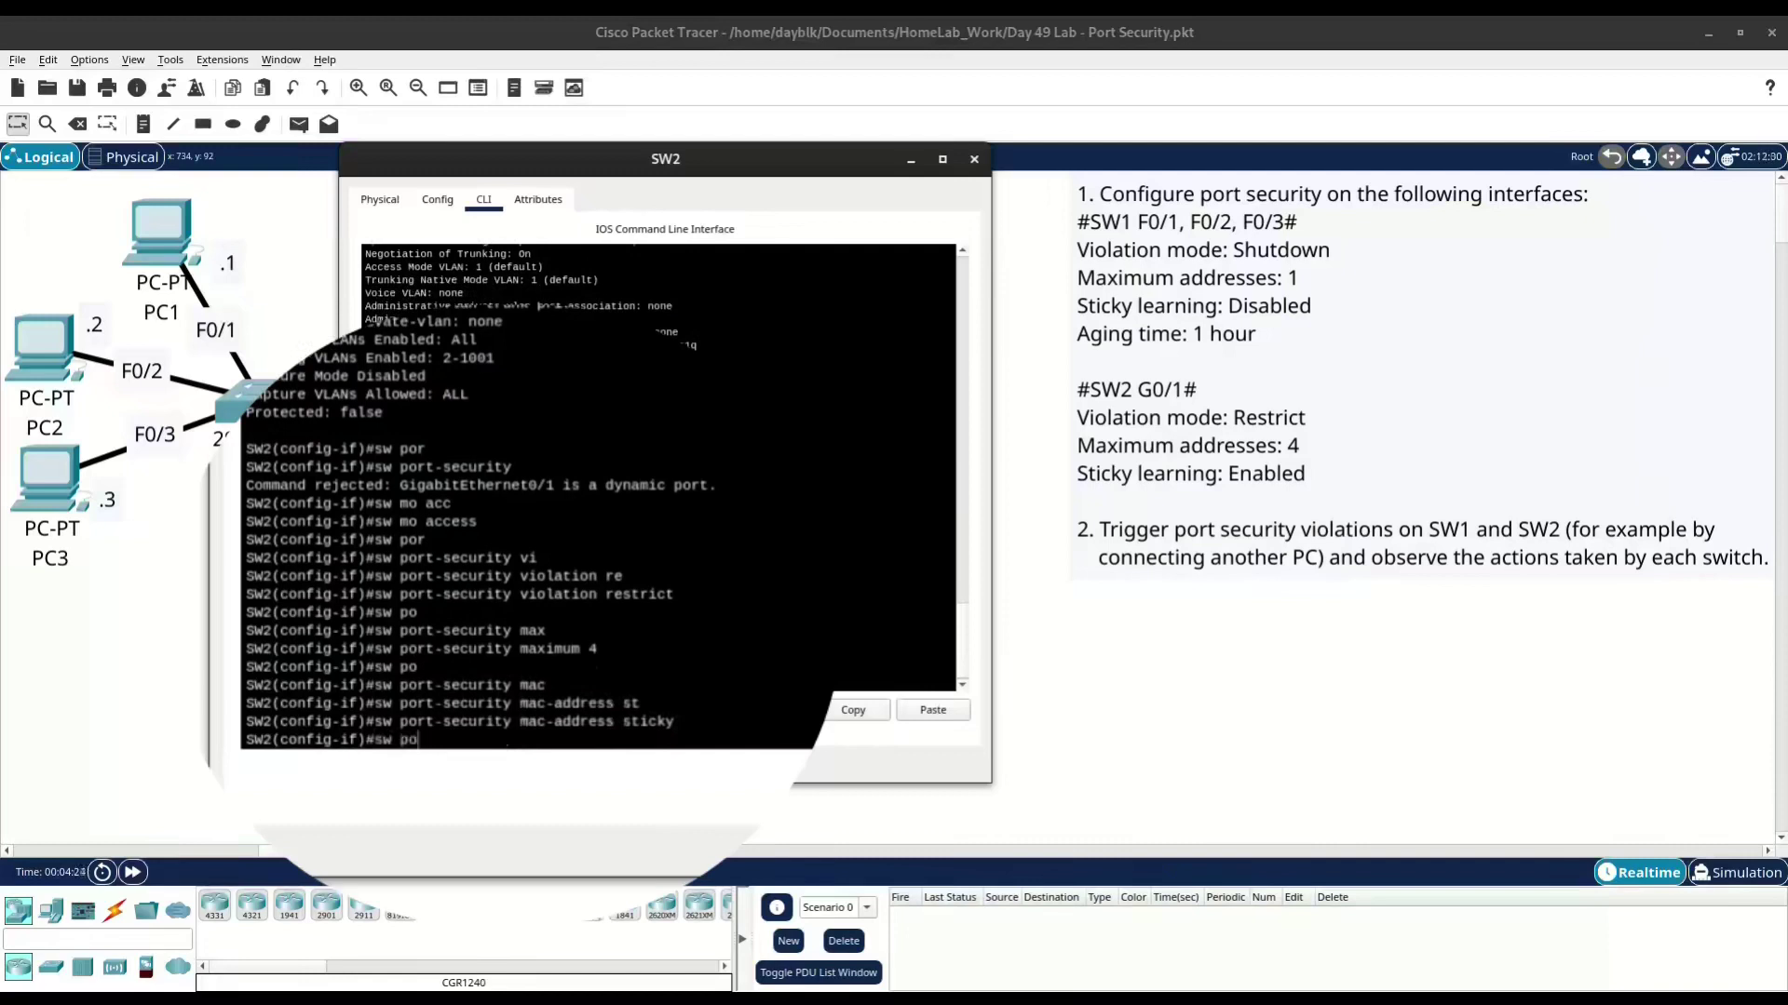
{"action": "type", "text": "r"}
{"action": "key", "text": "Tab"}
{"action": "key", "text": "Return"}
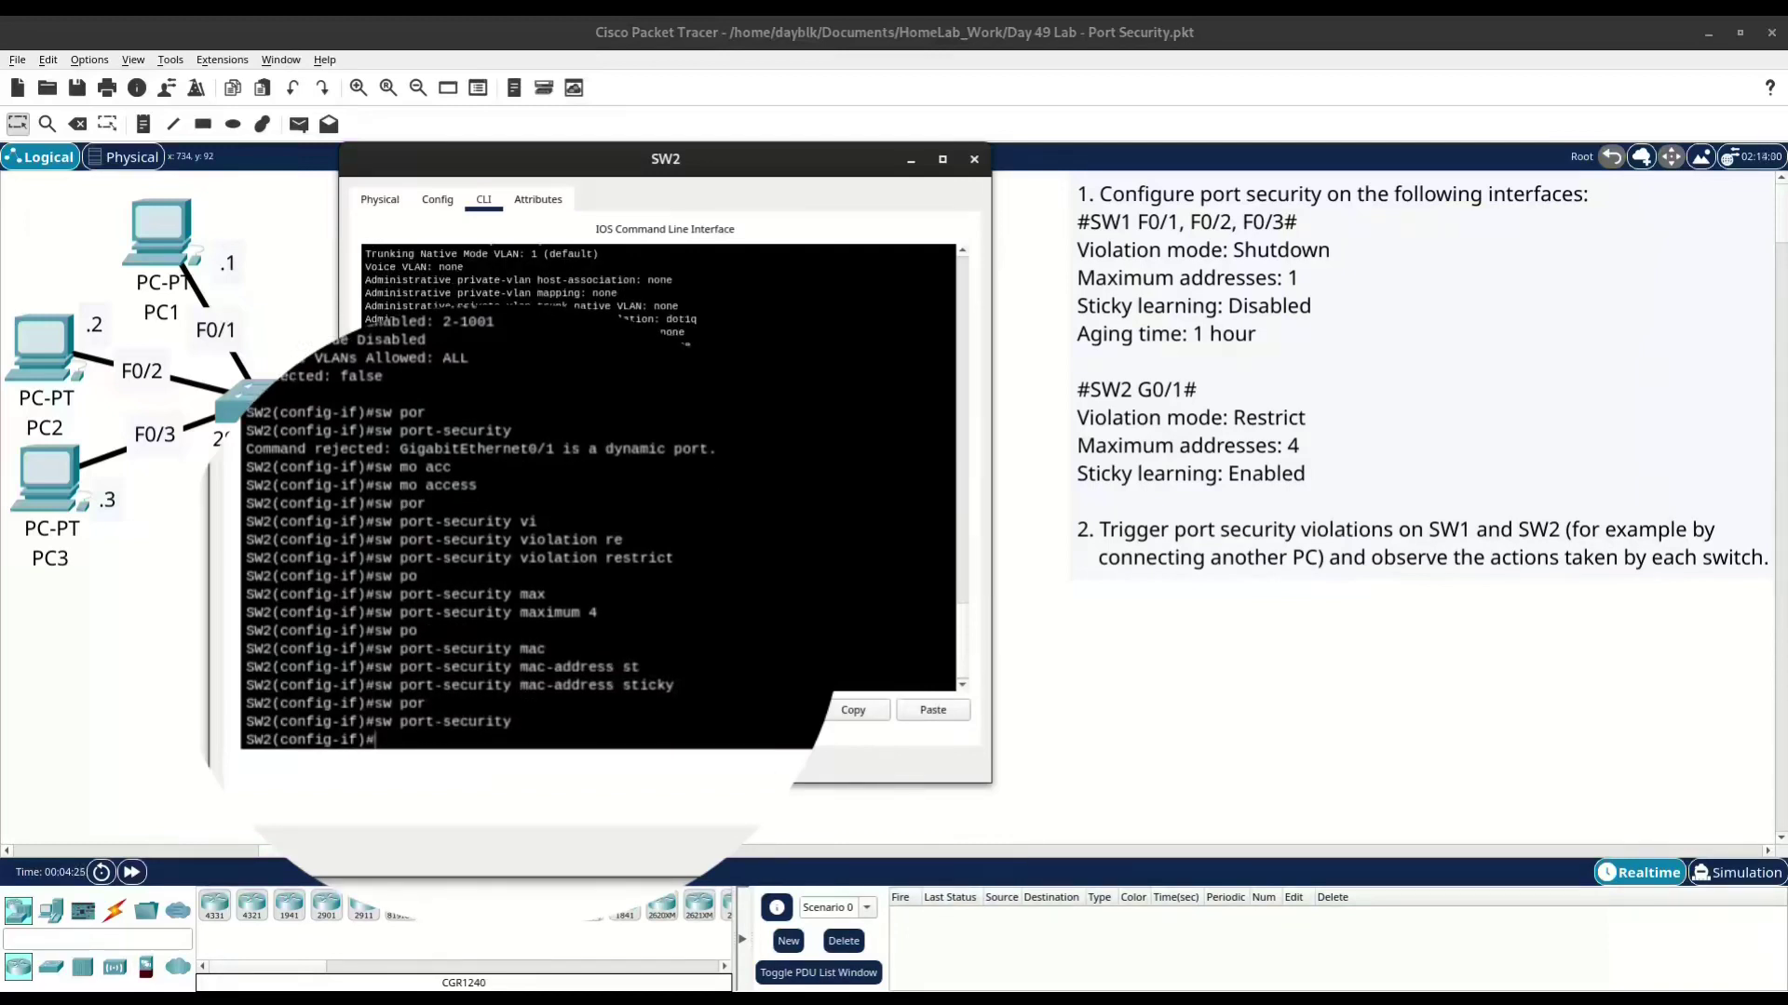
Display the port-security details of SW2's G0/1, then close the SW2 window
{"action": "type", "text": "do sh por in g0/1"}
{"action": "key", "text": "Return"}
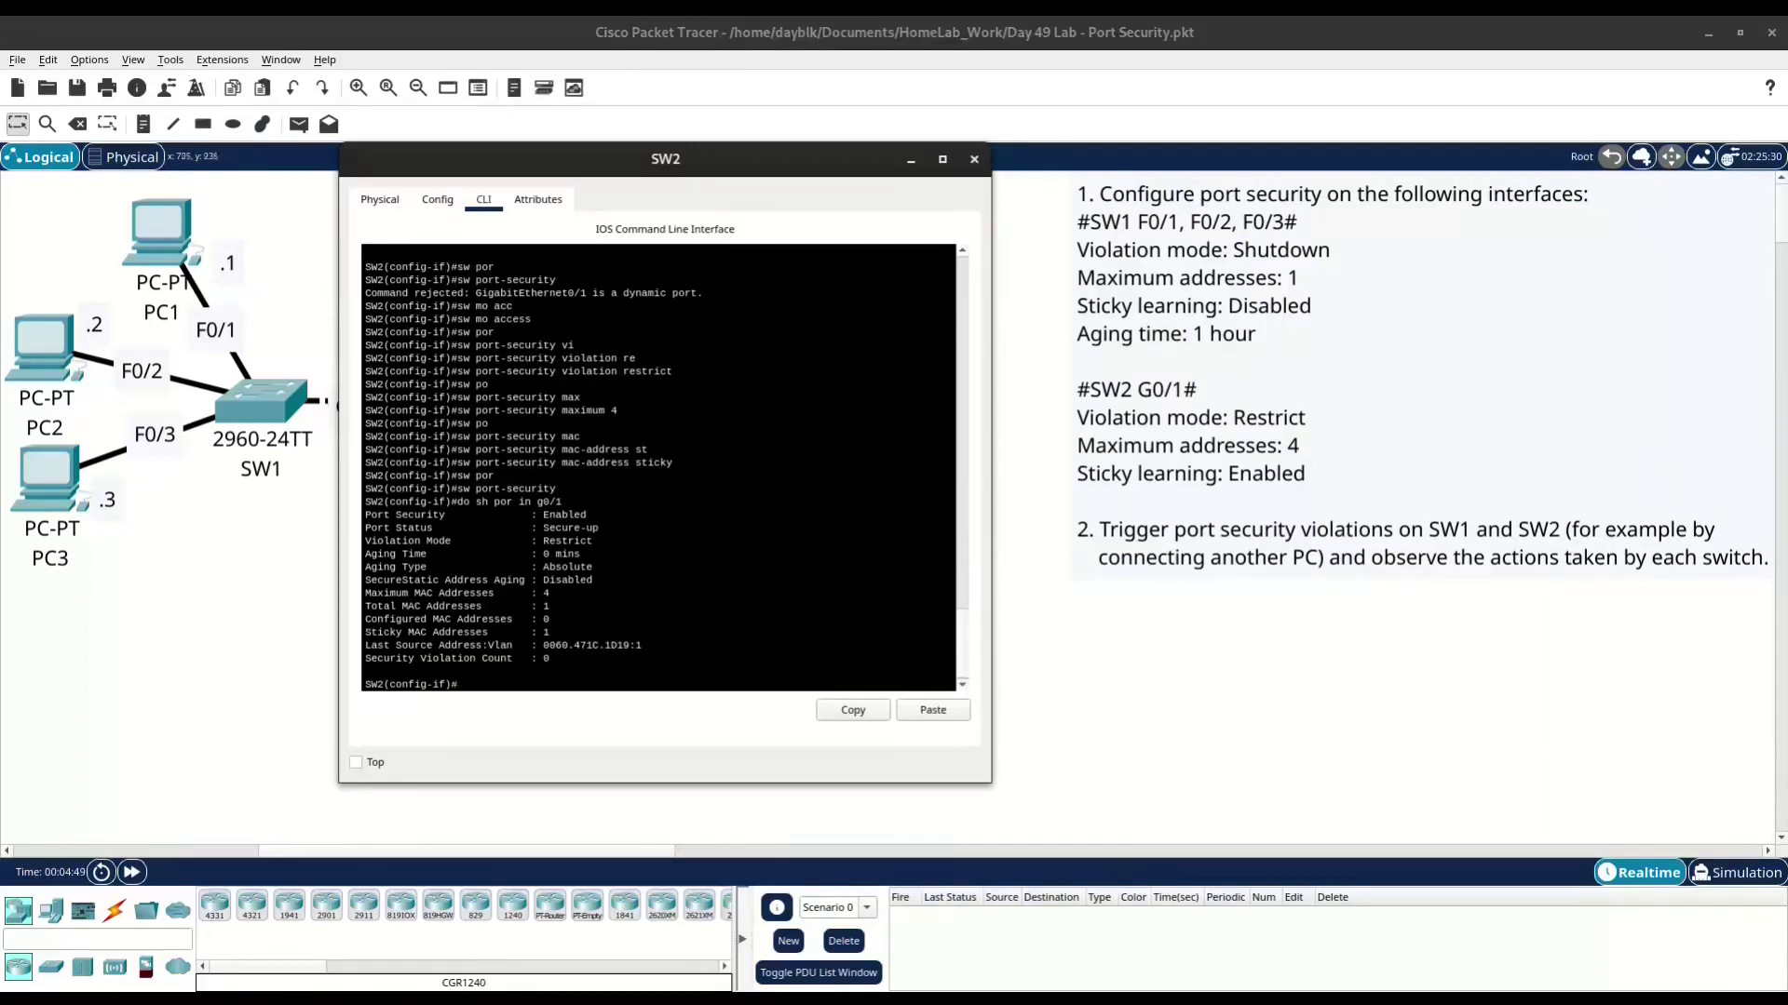
{"action": "left_click", "coordinate": [973, 158]}
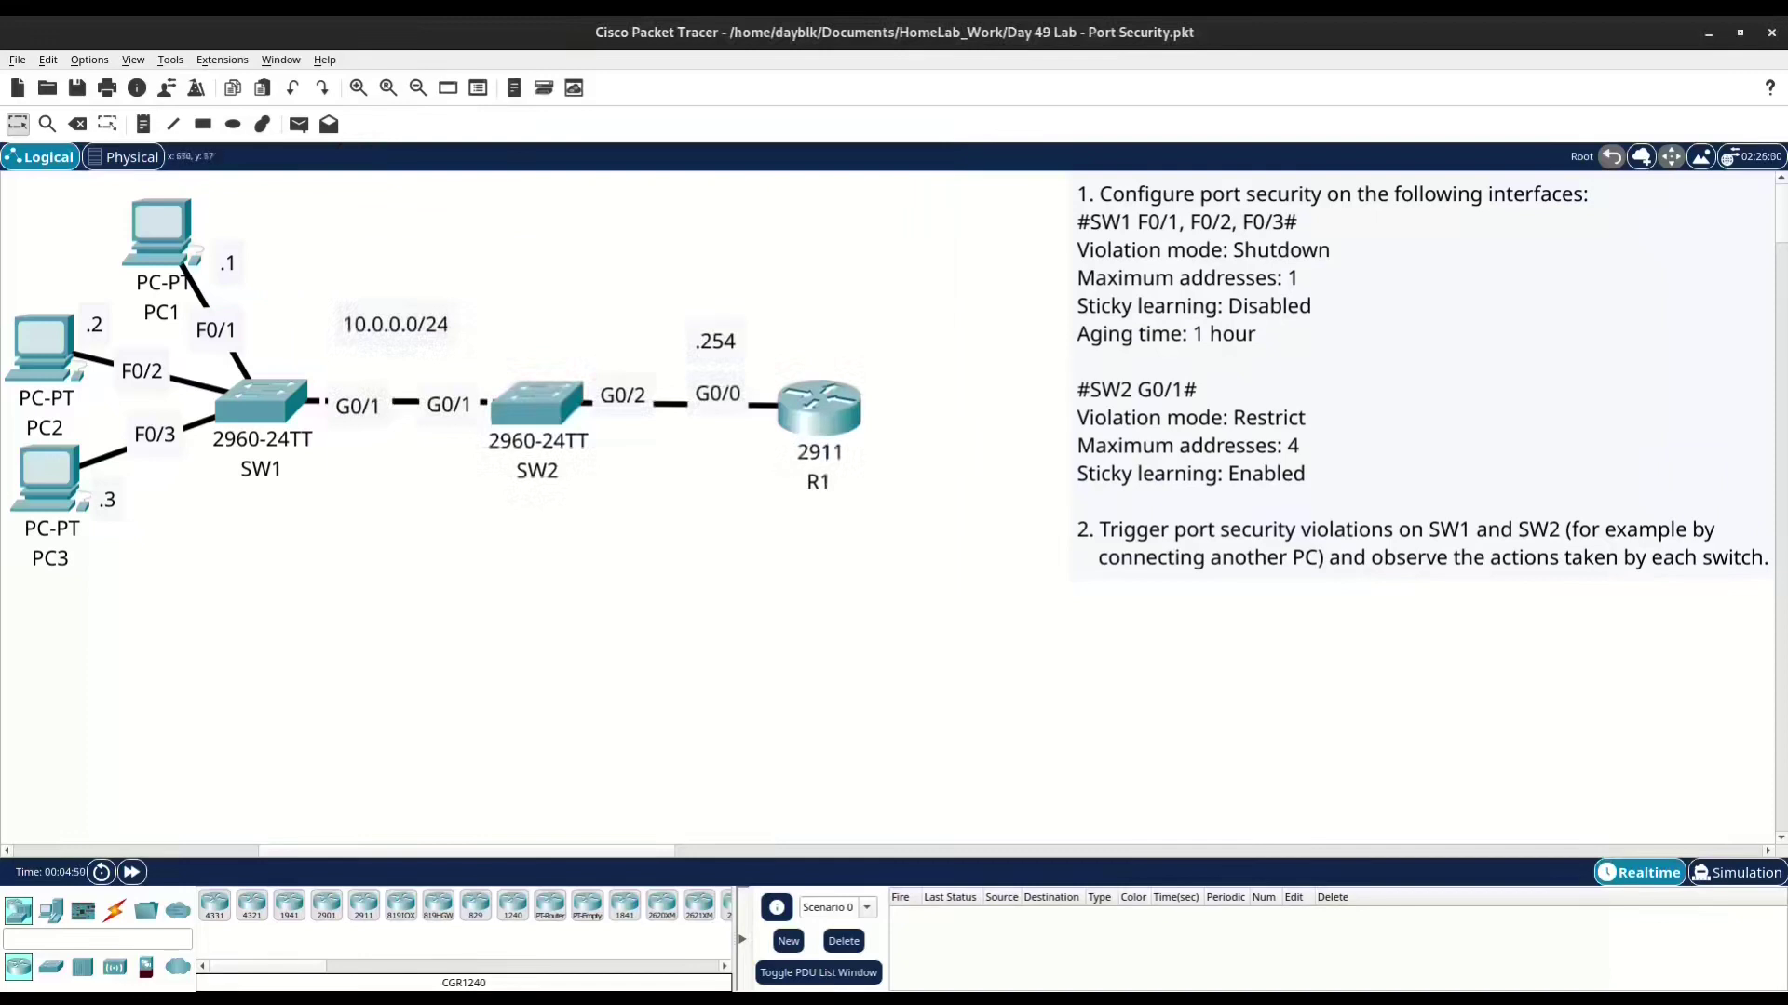
Ping 10.0.0.254 from PC1's command prompt
{"action": "left_click", "coordinate": [160, 228]}
{"action": "left_click", "coordinate": [490, 202]}
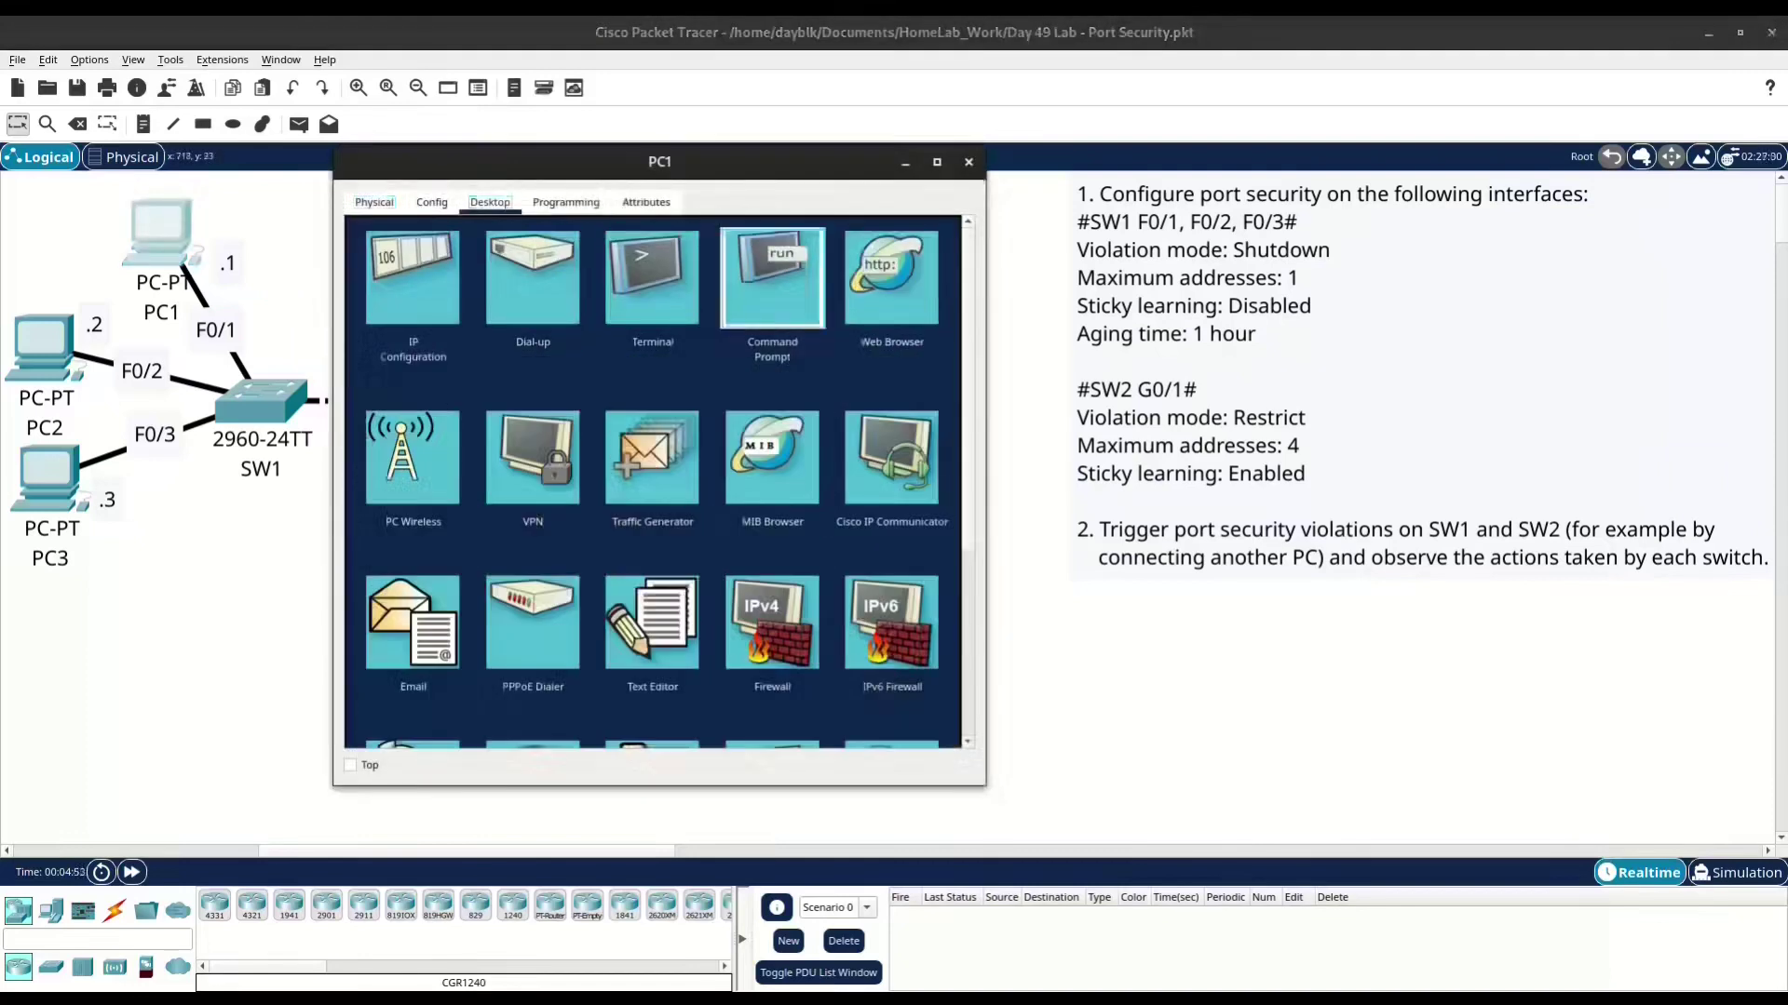
{"action": "left_click", "coordinate": [772, 277]}
{"action": "type", "text": "ping 10.0"}
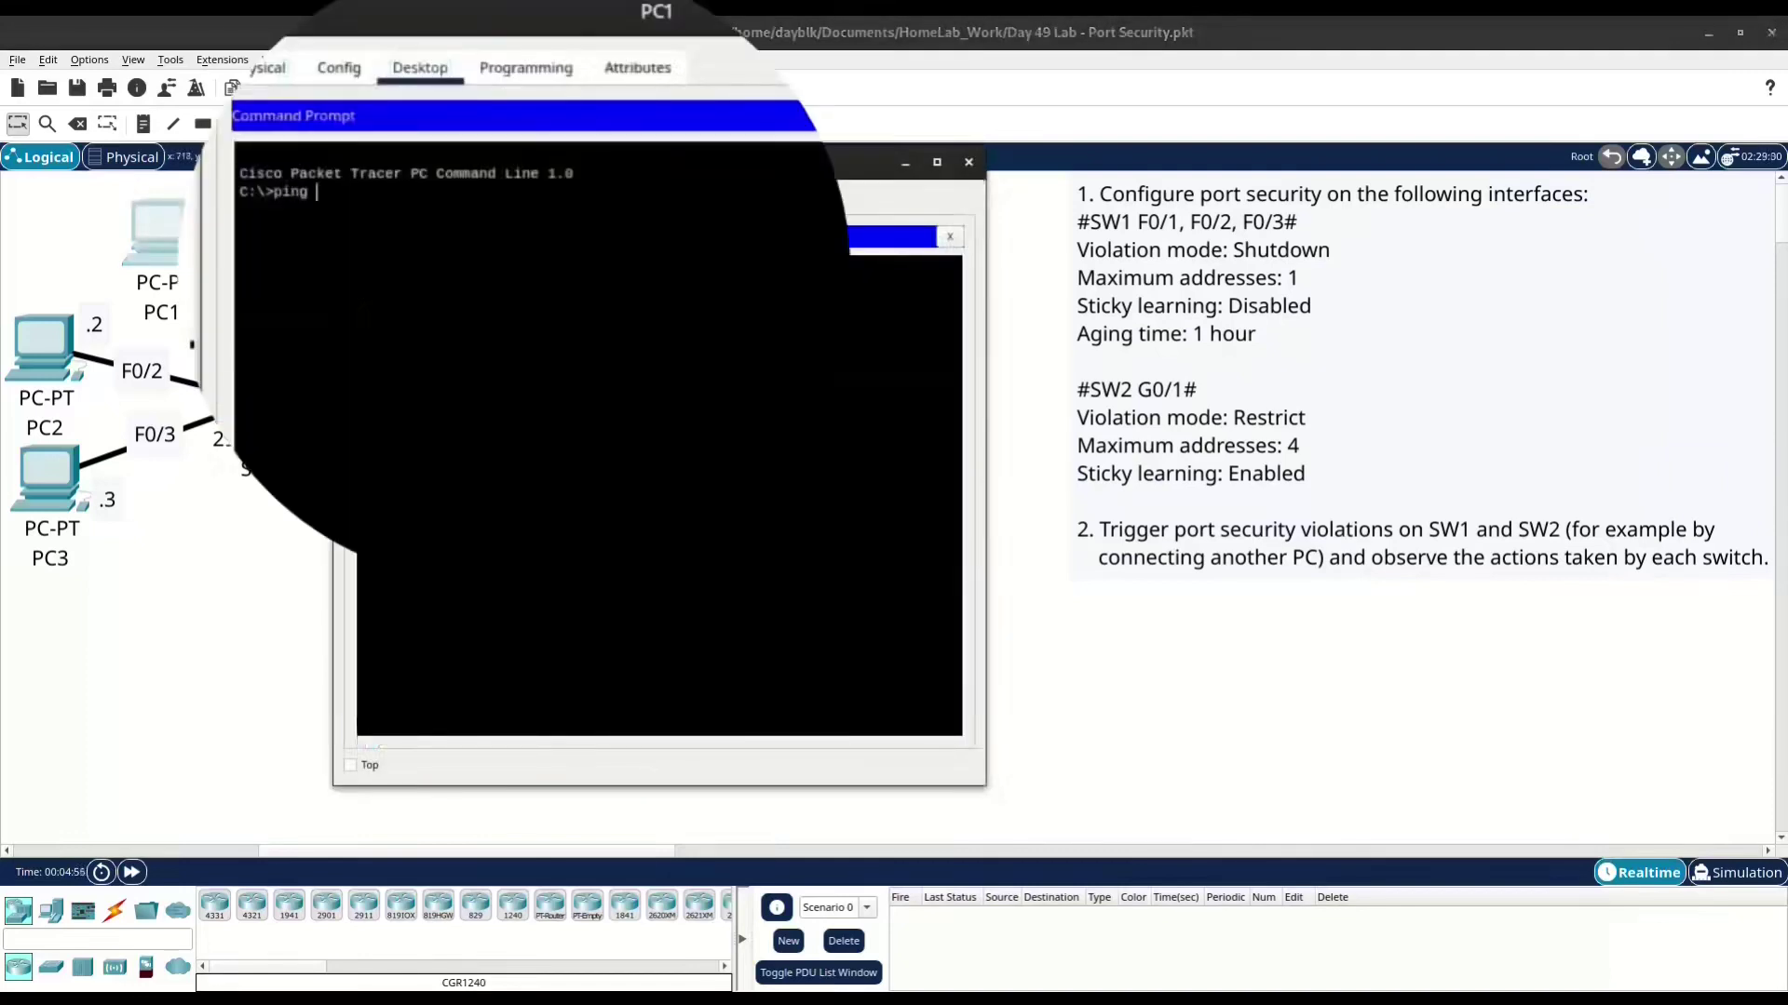
{"action": "type", "text": ".0.254"}
{"action": "key", "text": "Return"}
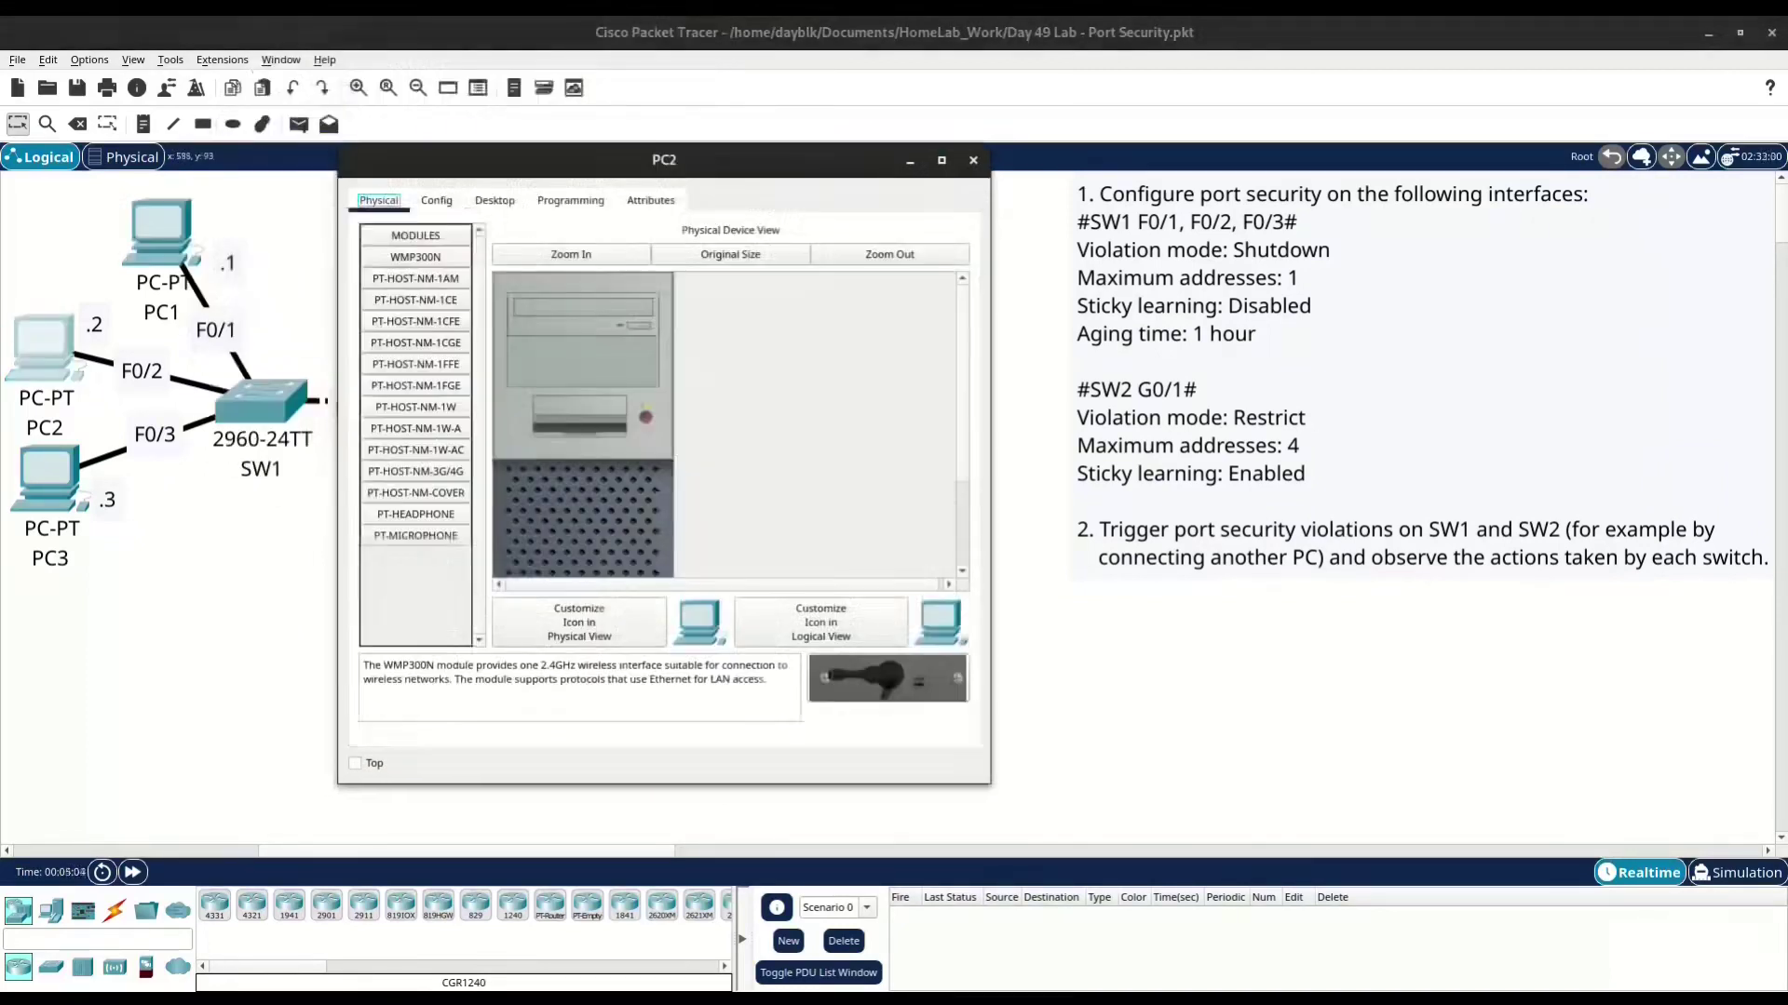
Ping 10.0.0.254 from PC2's command prompt
{"action": "left_click", "coordinate": [495, 200]}
{"action": "left_click", "coordinate": [777, 275]}
{"action": "type", "text": "ping 10.0.0.254"}
{"action": "key", "text": "Return"}
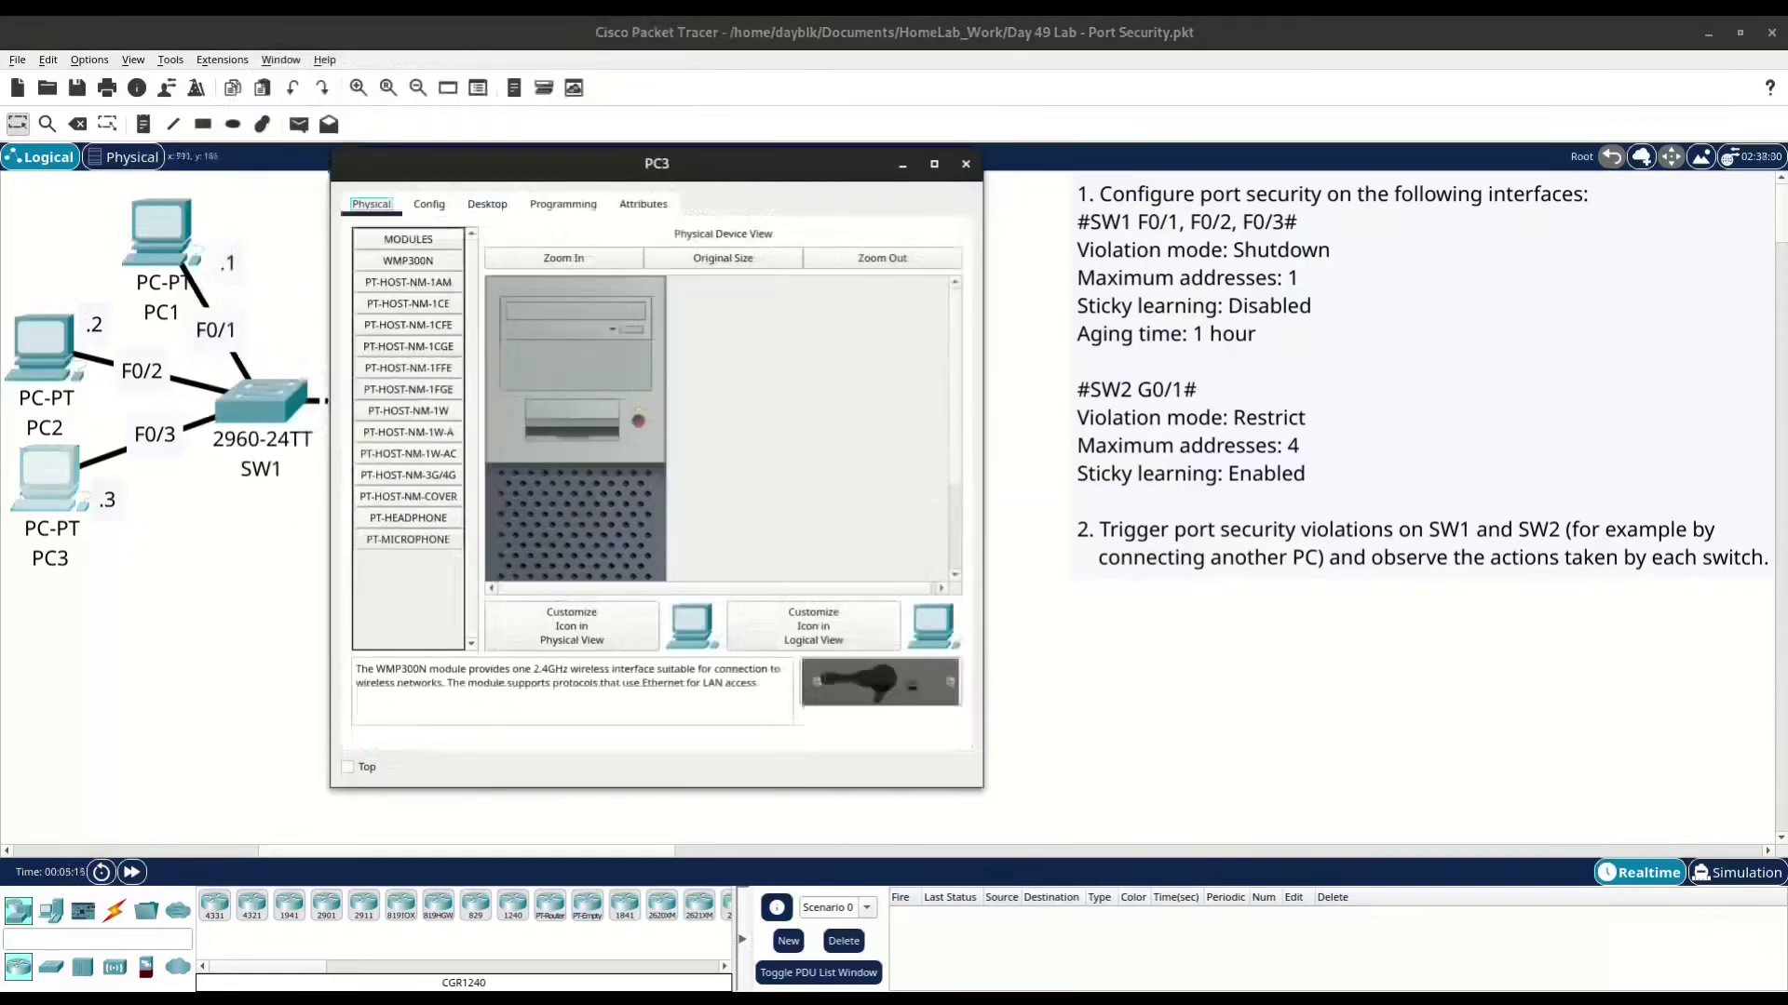
Ping 10.0.0.254 from PC3's command prompt
{"action": "left_click", "coordinate": [486, 204]}
{"action": "left_click", "coordinate": [777, 276]}
{"action": "type", "text": "ping 10.0.0.254"}
{"action": "key", "text": "Return"}
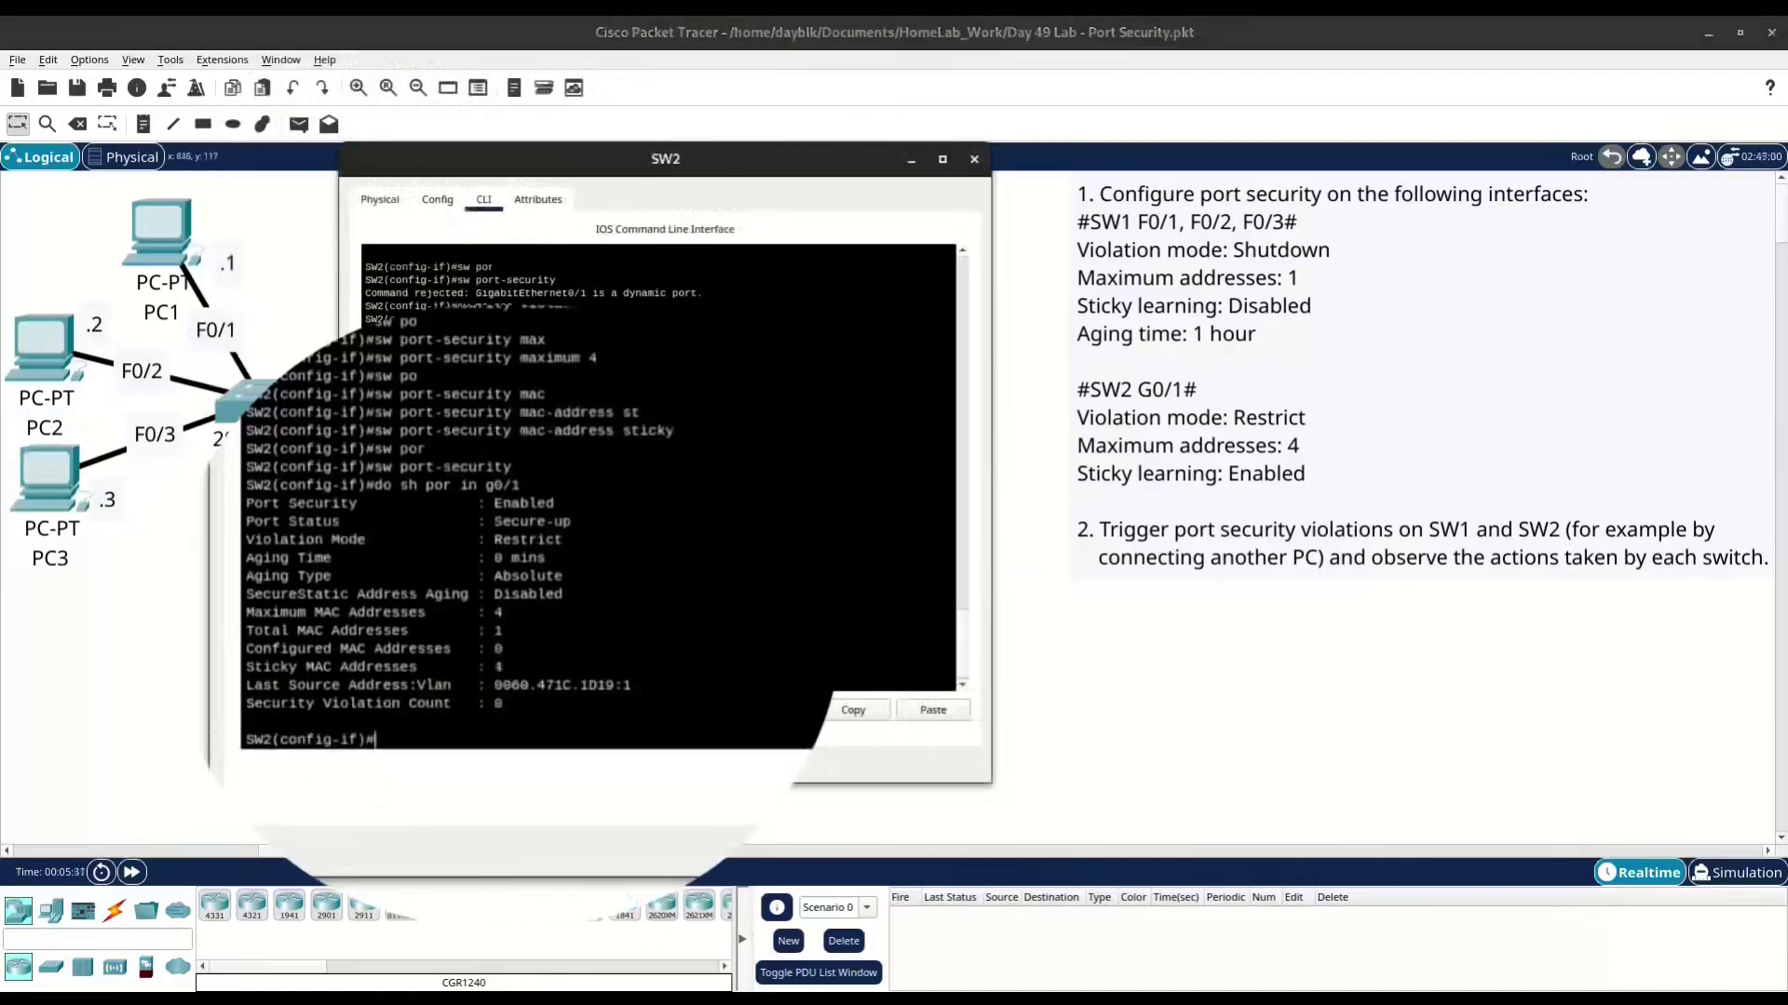
Display SW2's port-security summary and its MAC address table
{"action": "type", "text": "sh po"}
{"action": "key", "text": "Tab"}
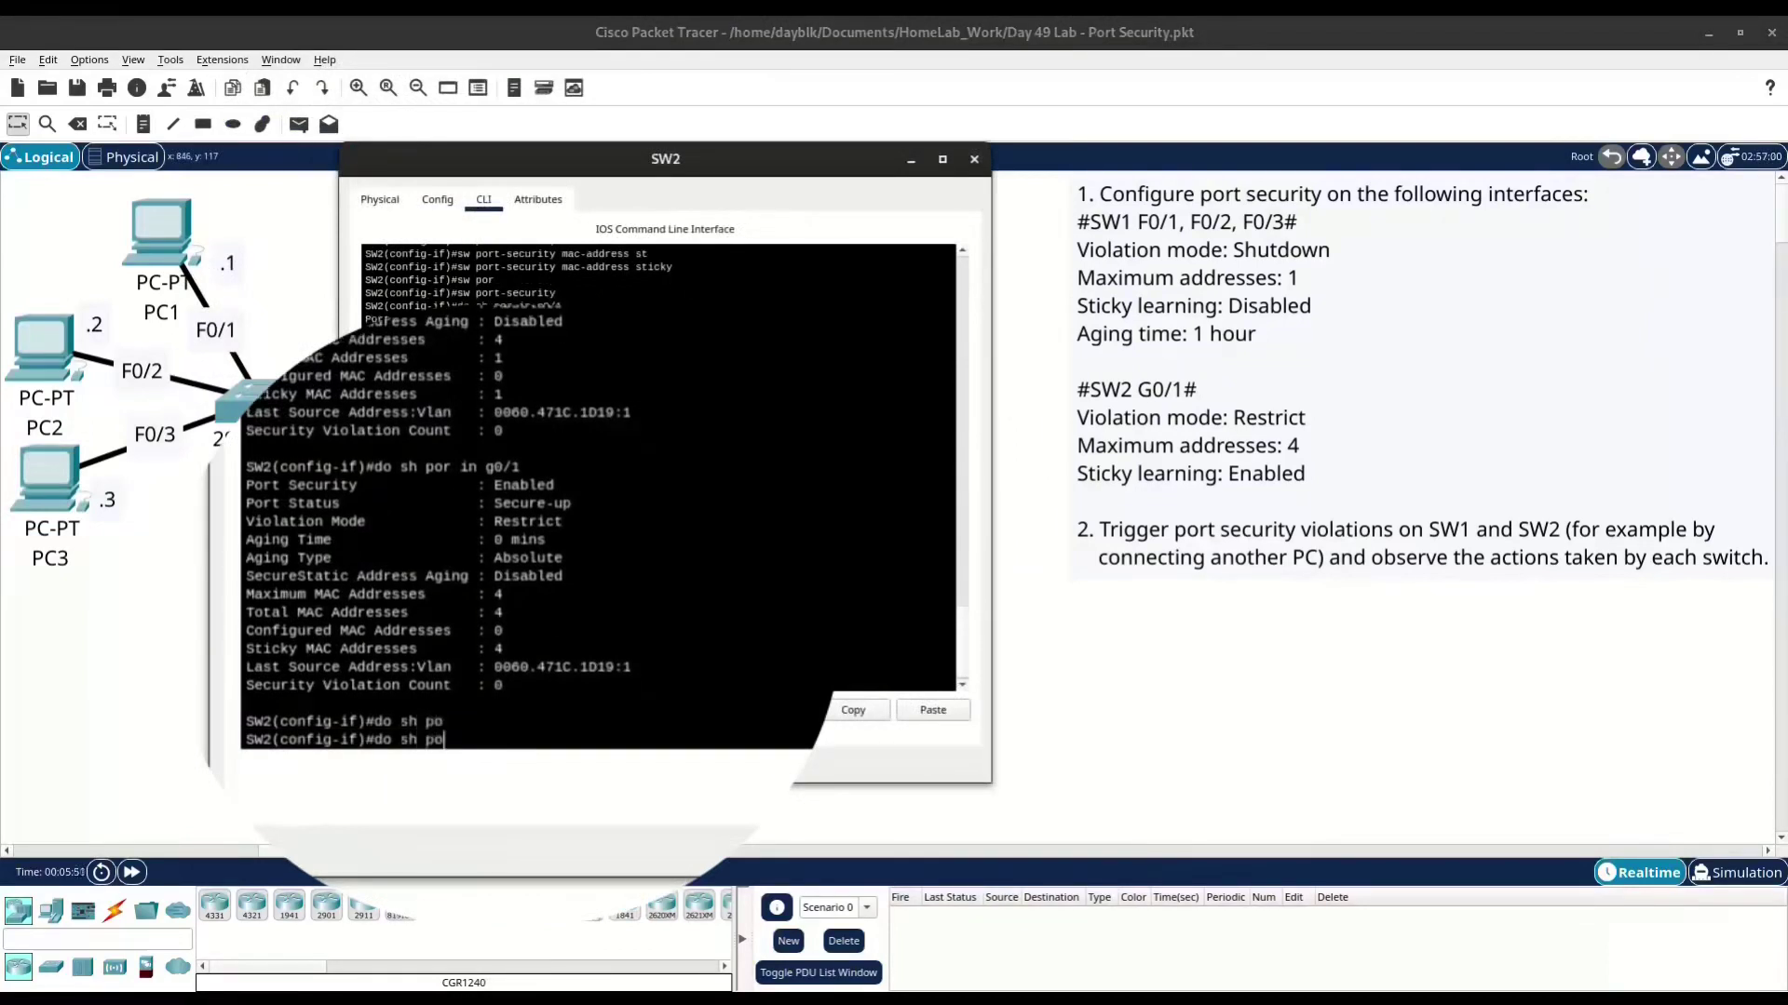
{"action": "key", "text": "Return"}
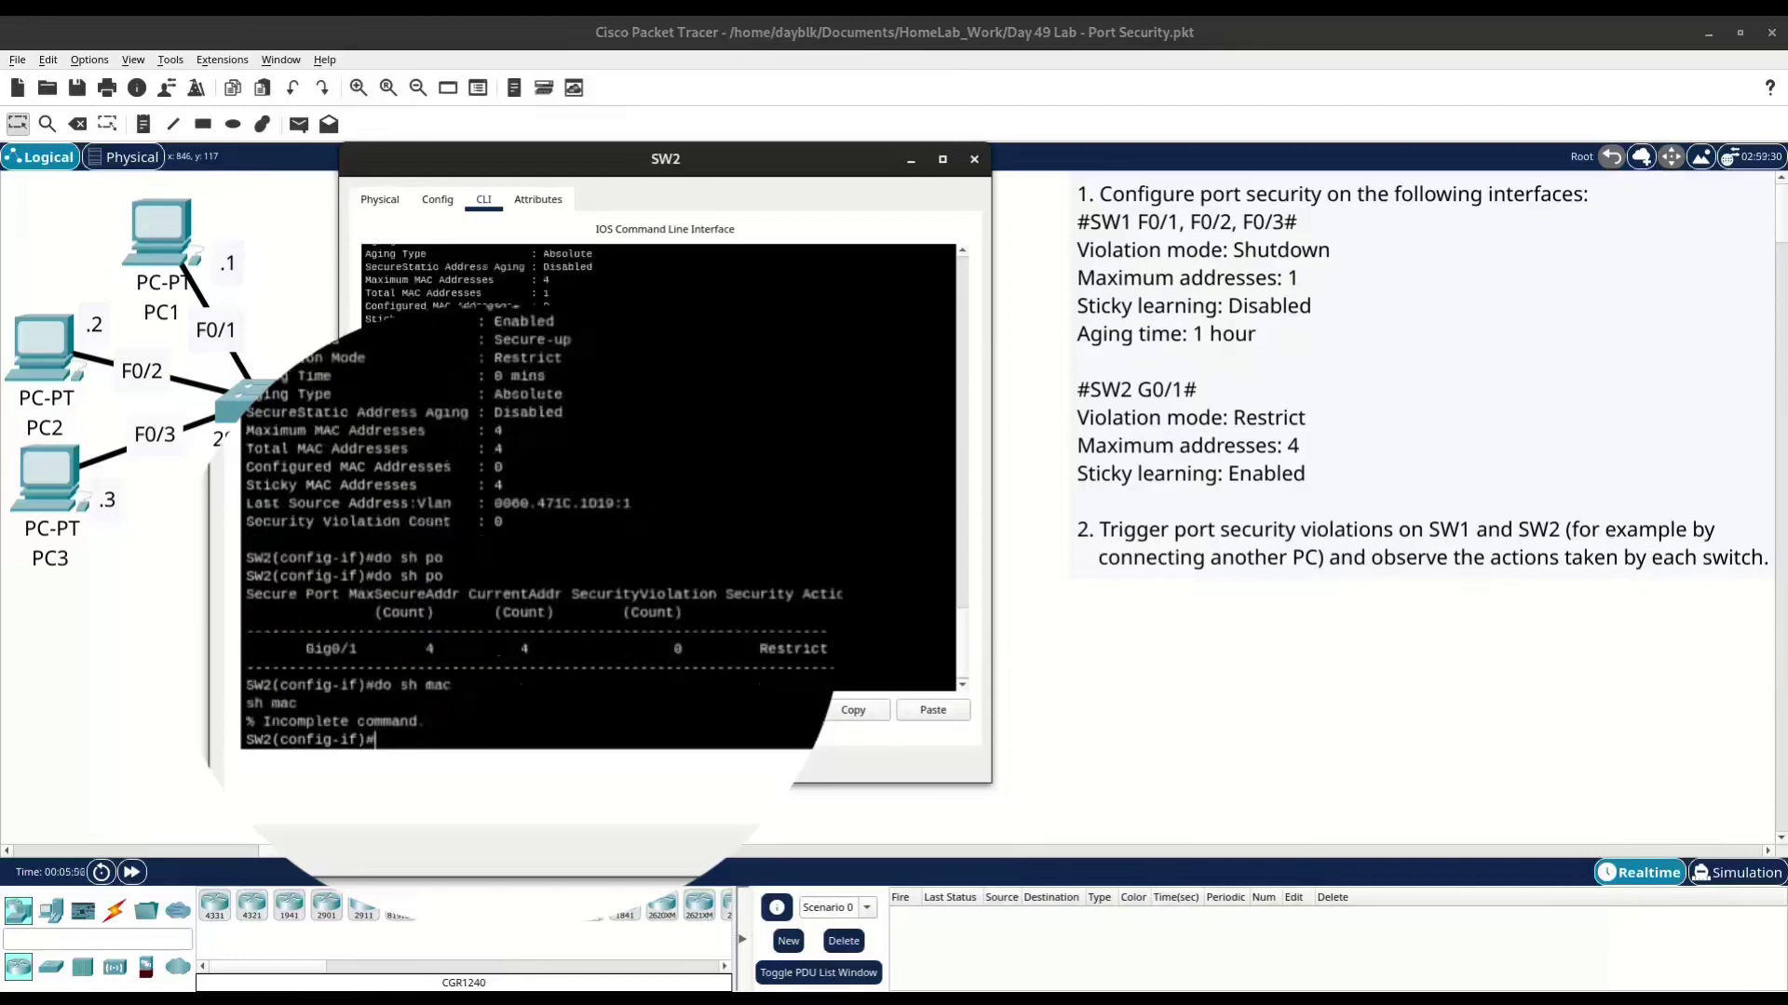
{"action": "type", "text": "do sh mac add"}
{"action": "key", "text": "Return"}
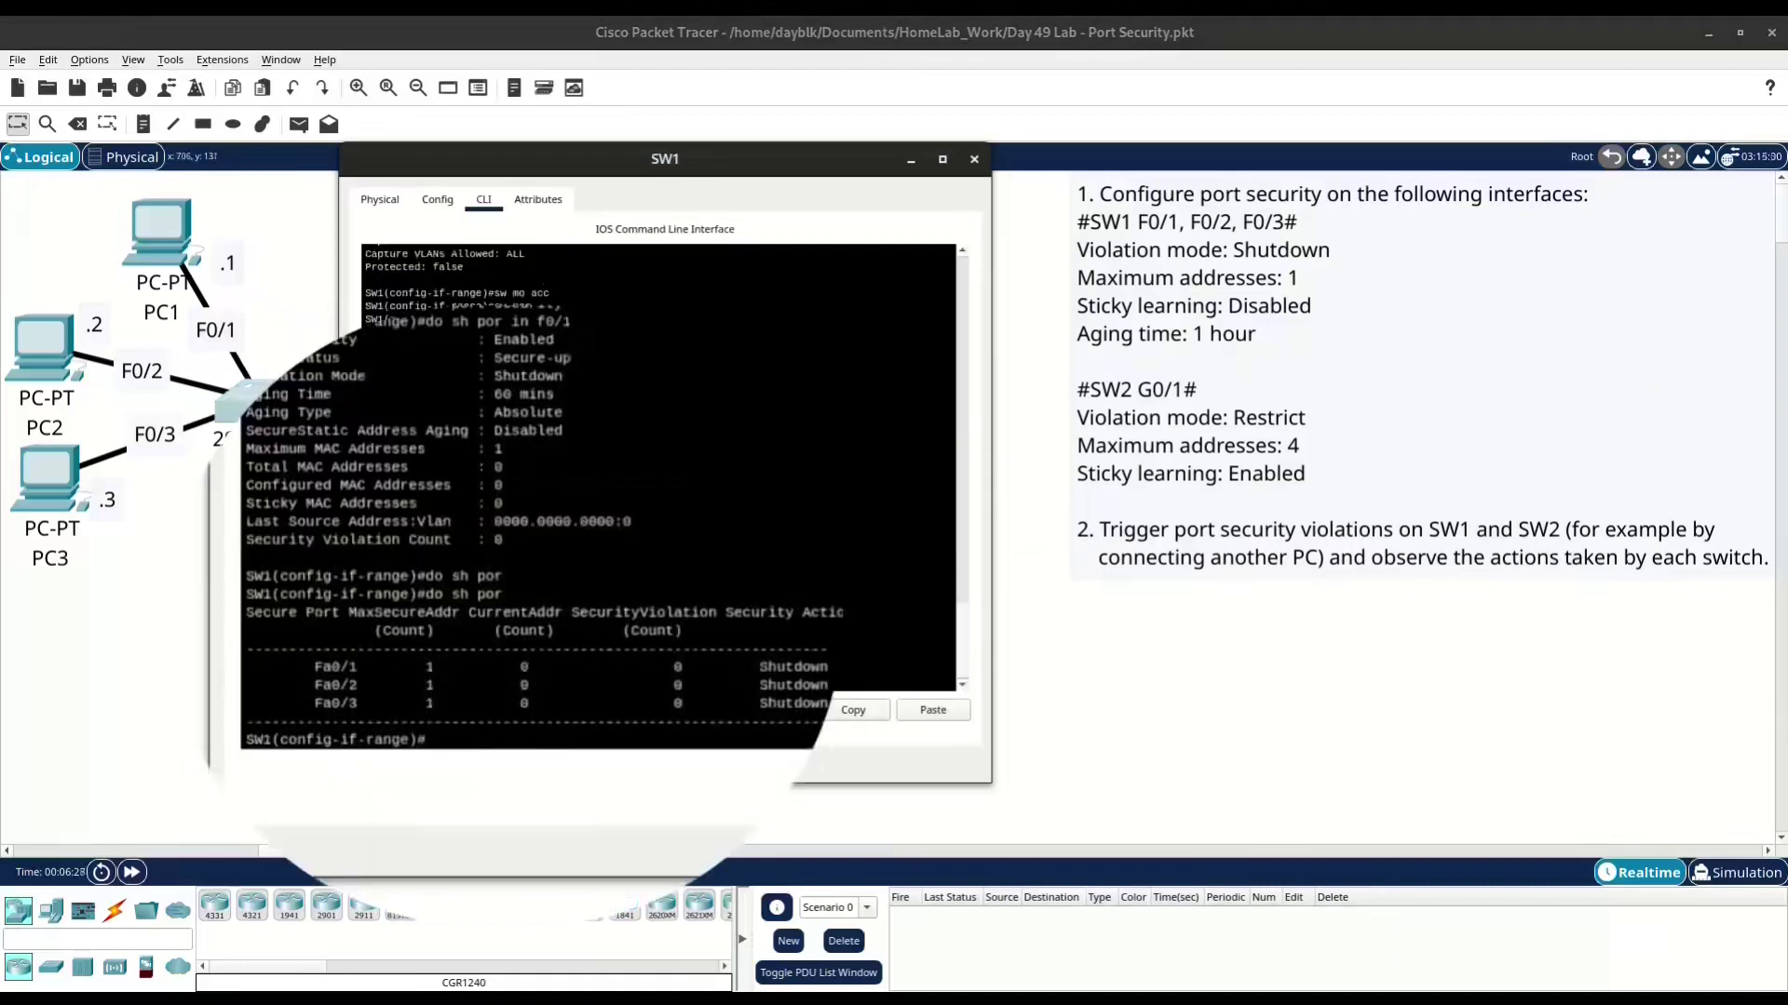
Assign 10.0.0.9 with mask 255.255.255.0 to SW1's VLAN 1 interface and bring the interface up
{"action": "type", "text": "in vlan 1"}
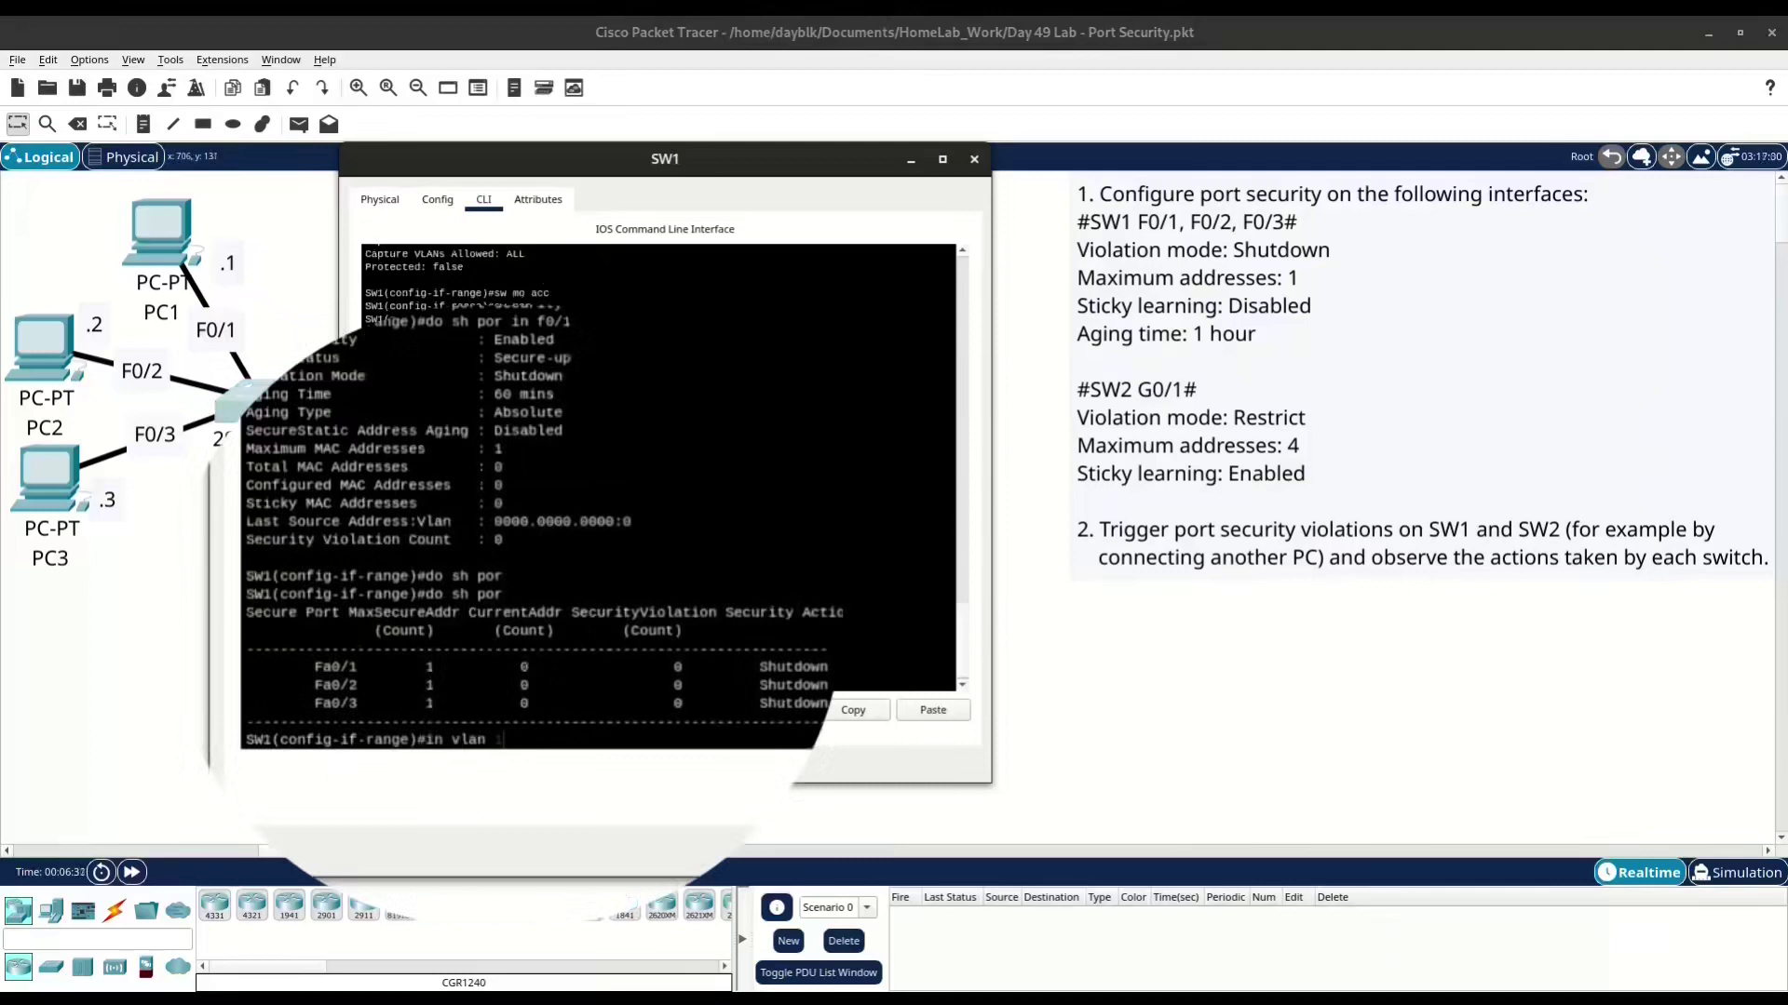
{"action": "key", "text": "Return"}
{"action": "type", "text": "ip a"}
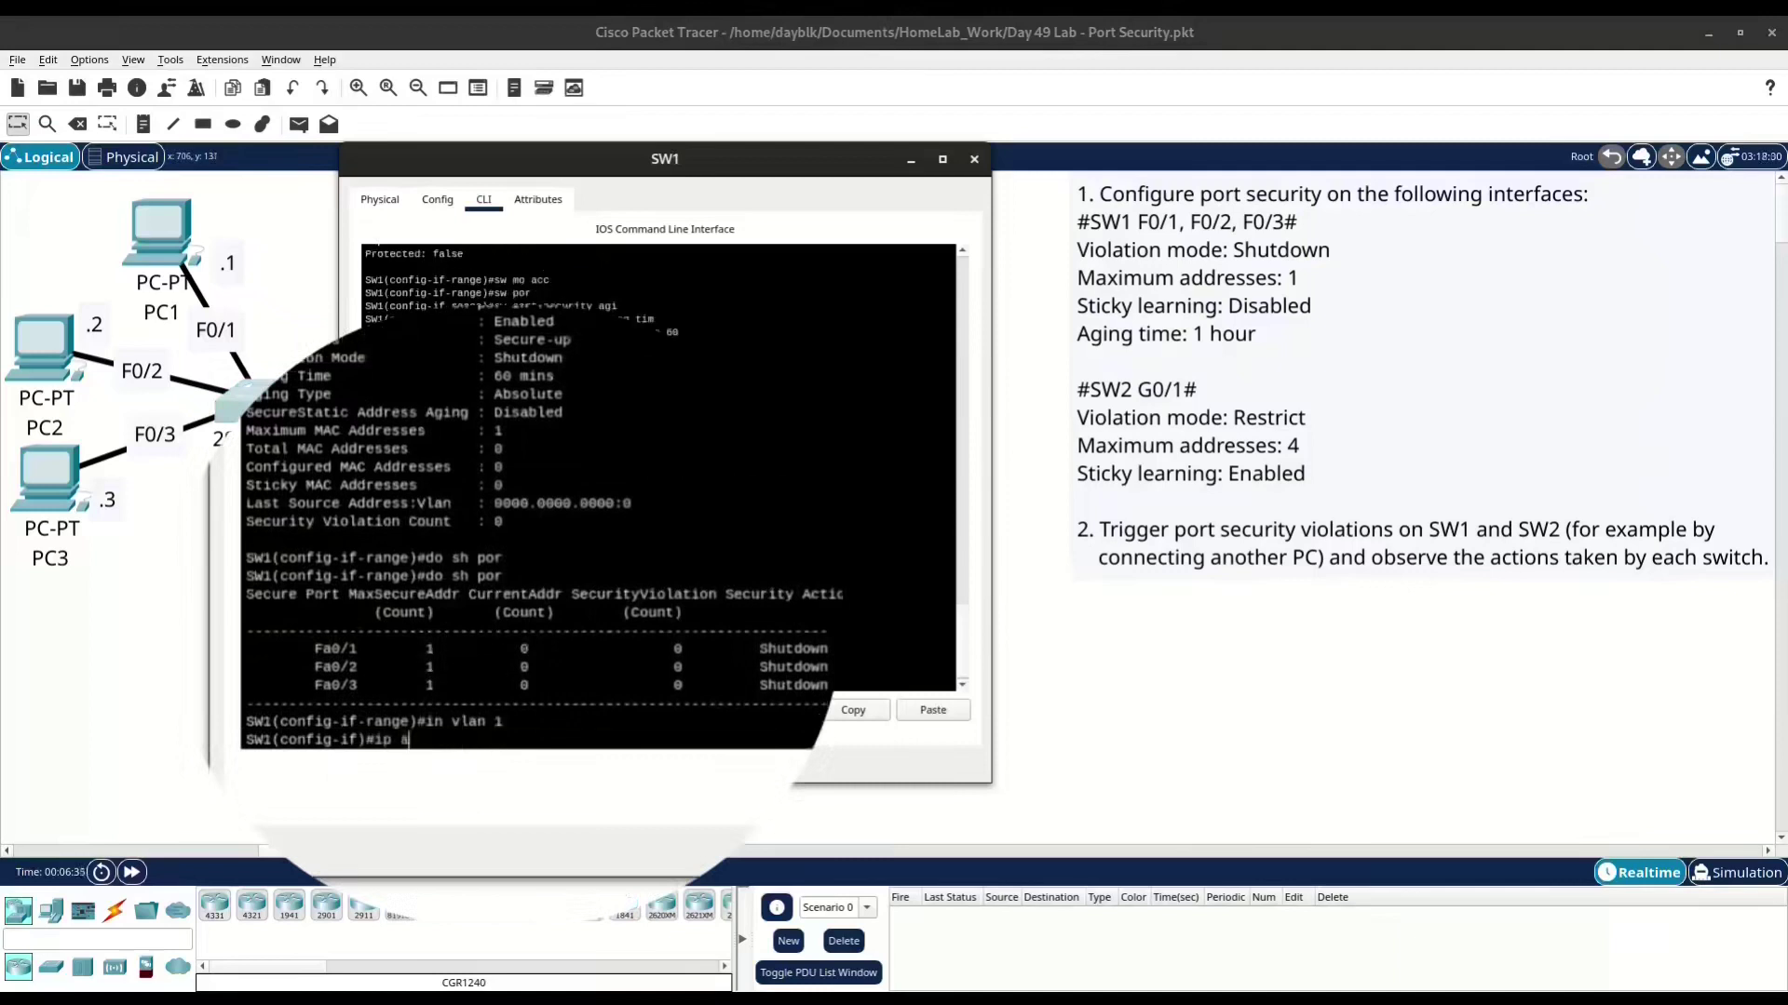
{"action": "type", "text": "dd 10.0.0.9 255.255.255.0"}
{"action": "key", "text": "Return"}
{"action": "type", "text": "no shut"}
{"action": "key", "text": "Return"}
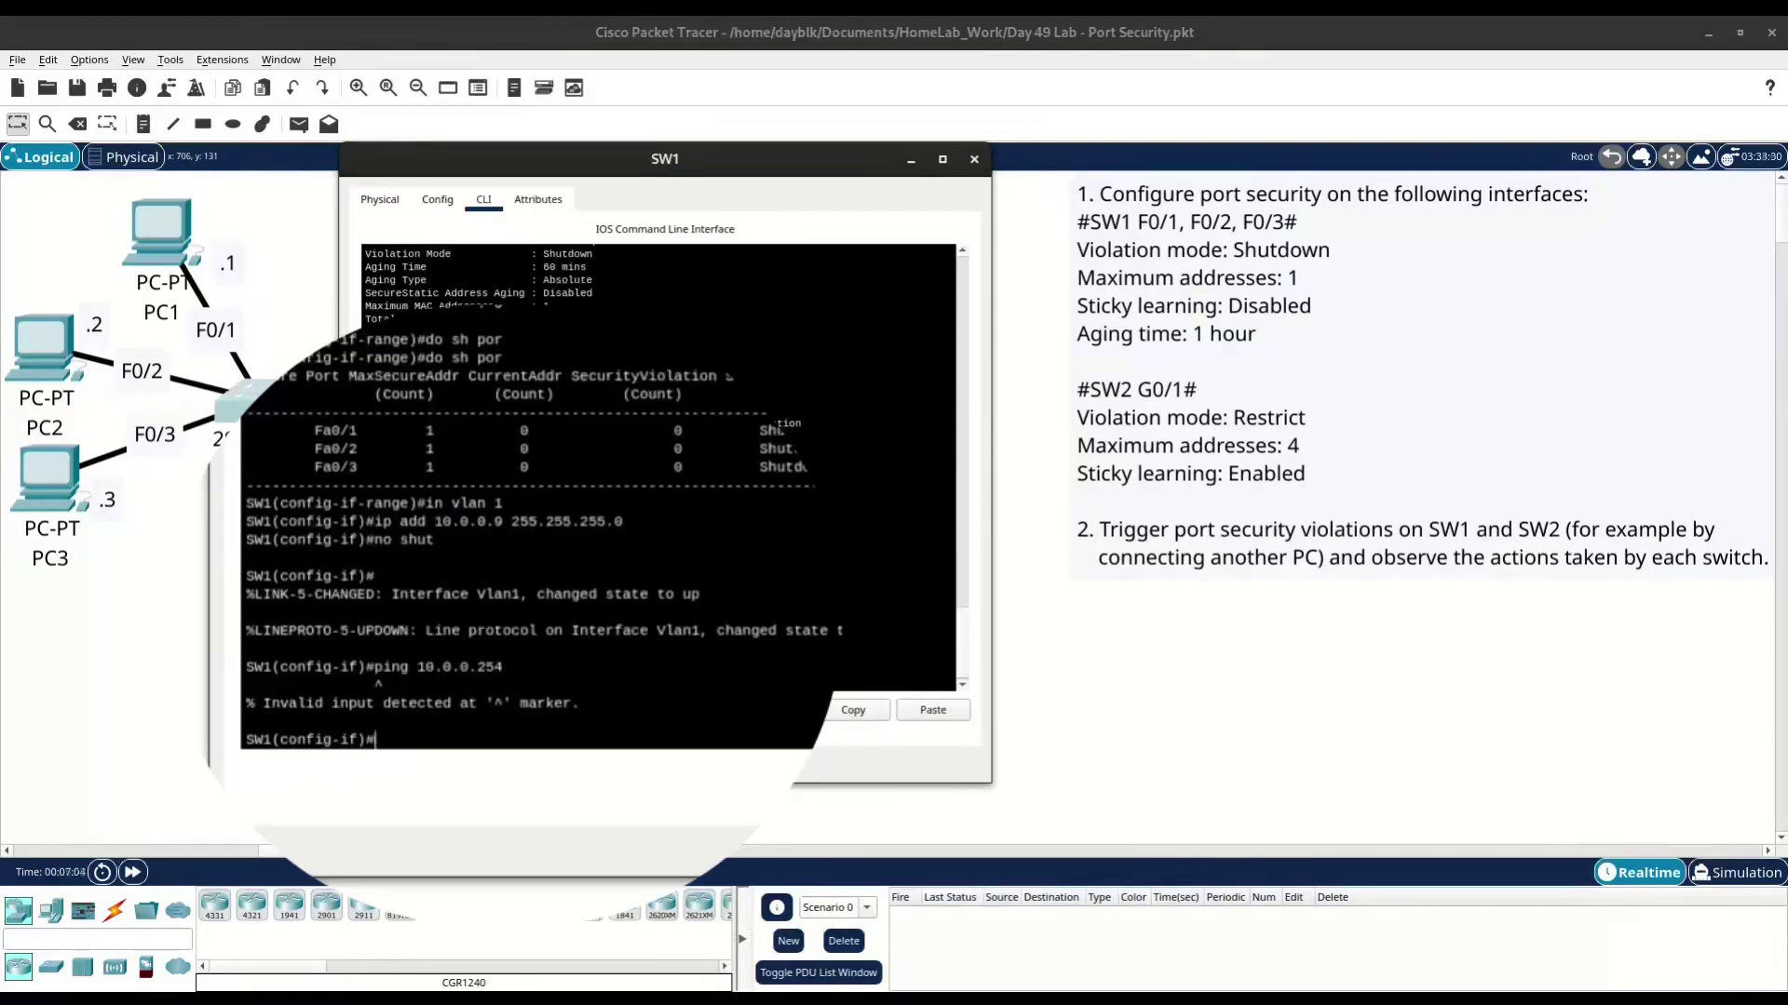
Ping 10.0.0.254 from SW1 without leaving interface configuration mode
{"action": "key", "text": "Up"}
{"action": "key", "text": "Home"}
{"action": "type", "text": "do"}
{"action": "key", "text": "Return"}
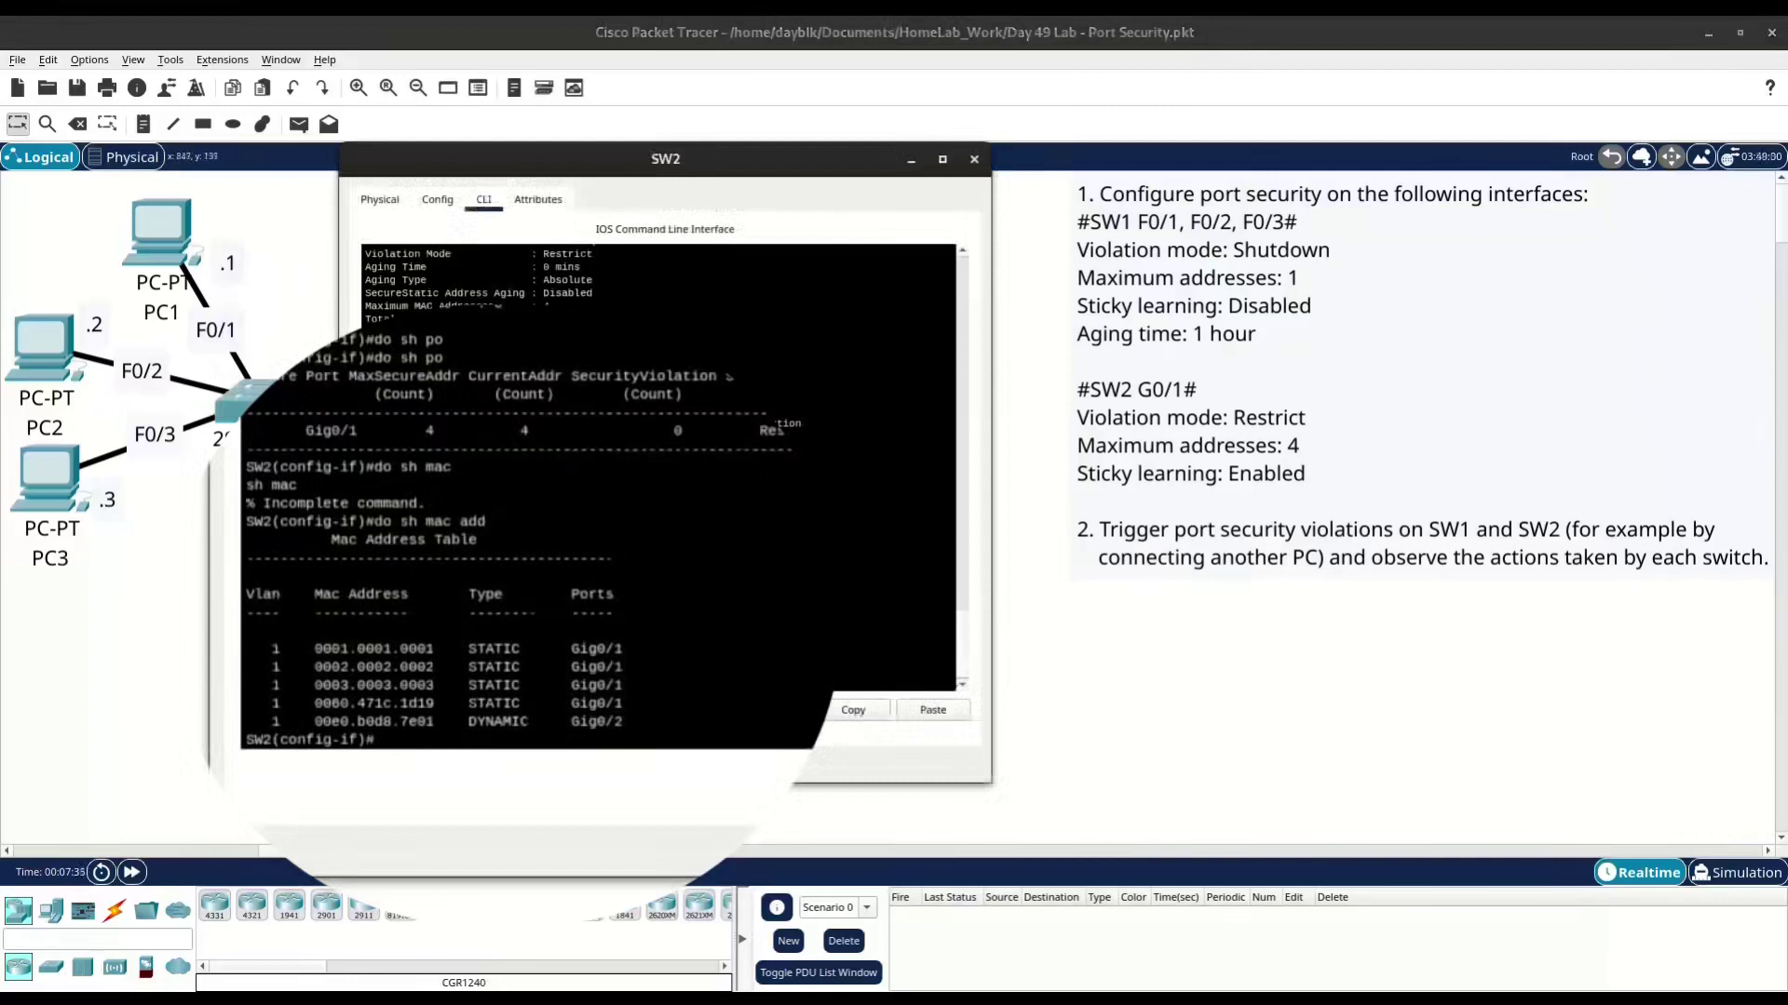
Display SW2's port-security summary and the port-security details of G0/1 to check for violations
{"action": "key", "text": "Up"}
{"action": "key", "text": "BackSpace"}
{"action": "key", "text": "BackSpace"}
{"action": "key", "text": "BackSpace"}
{"action": "key", "text": "BackSpace"}
{"action": "key", "text": "Up"}
{"action": "key", "text": "Return"}
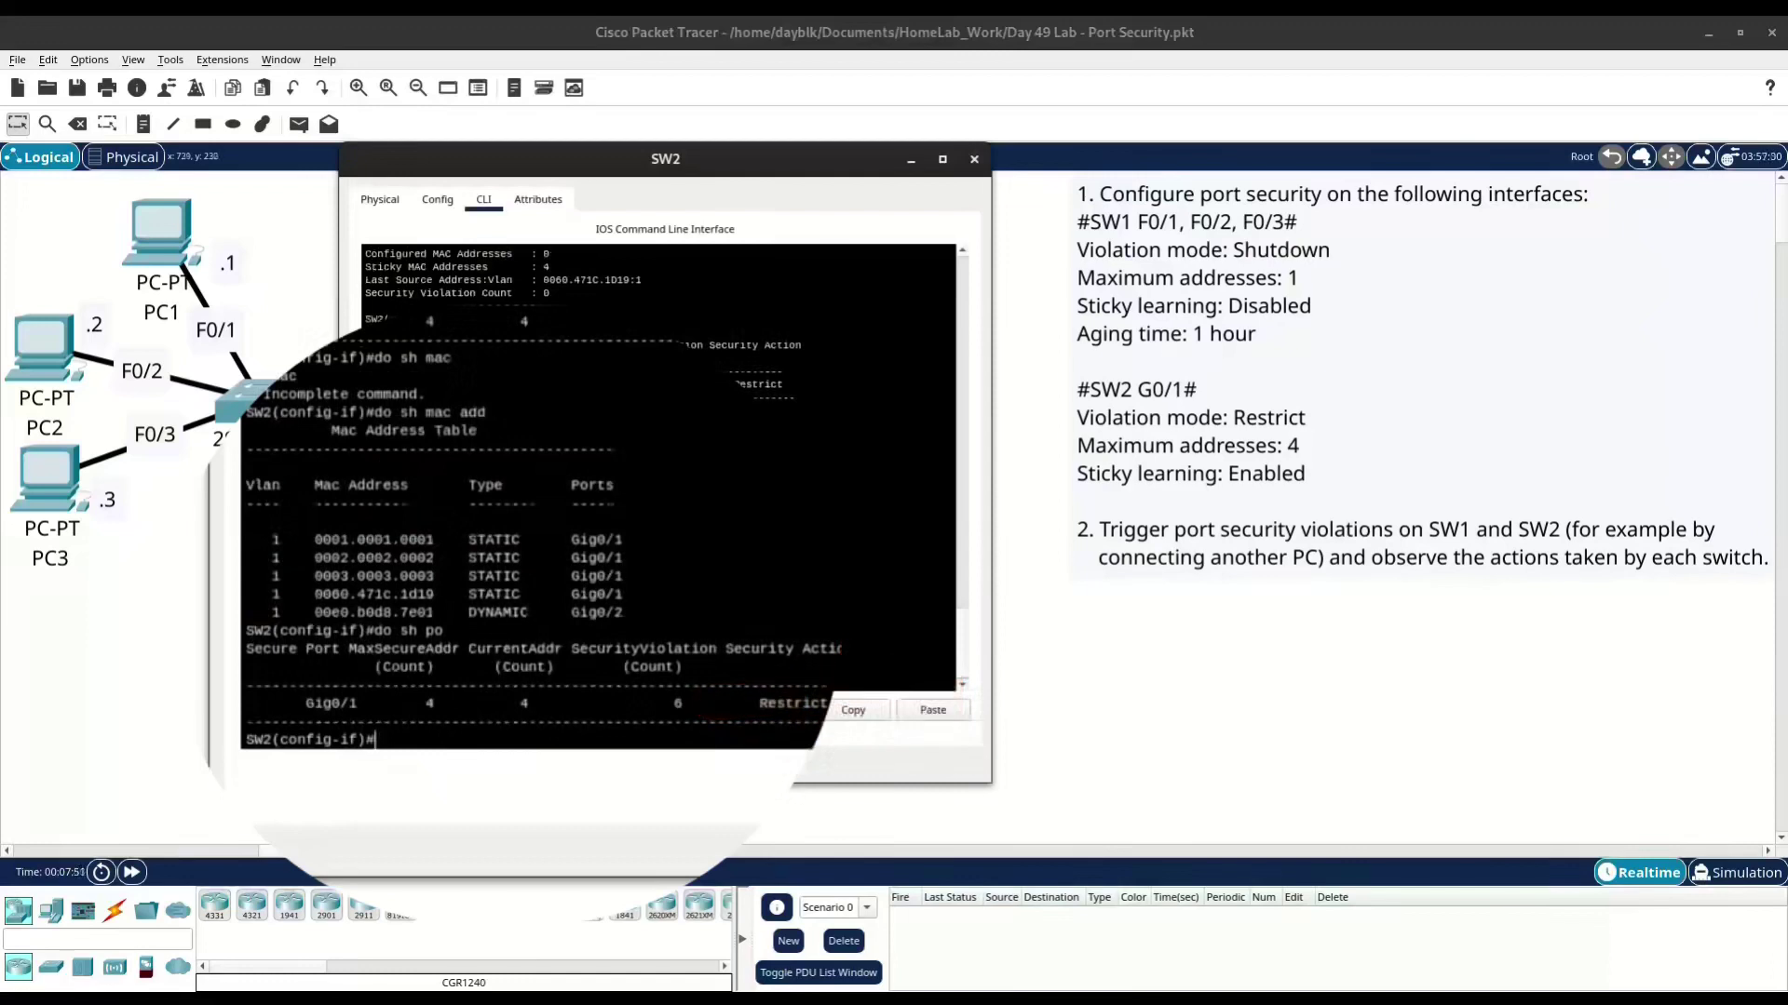
{"action": "type", "text": "do sh por in g0/1"}
{"action": "key", "text": "Return"}
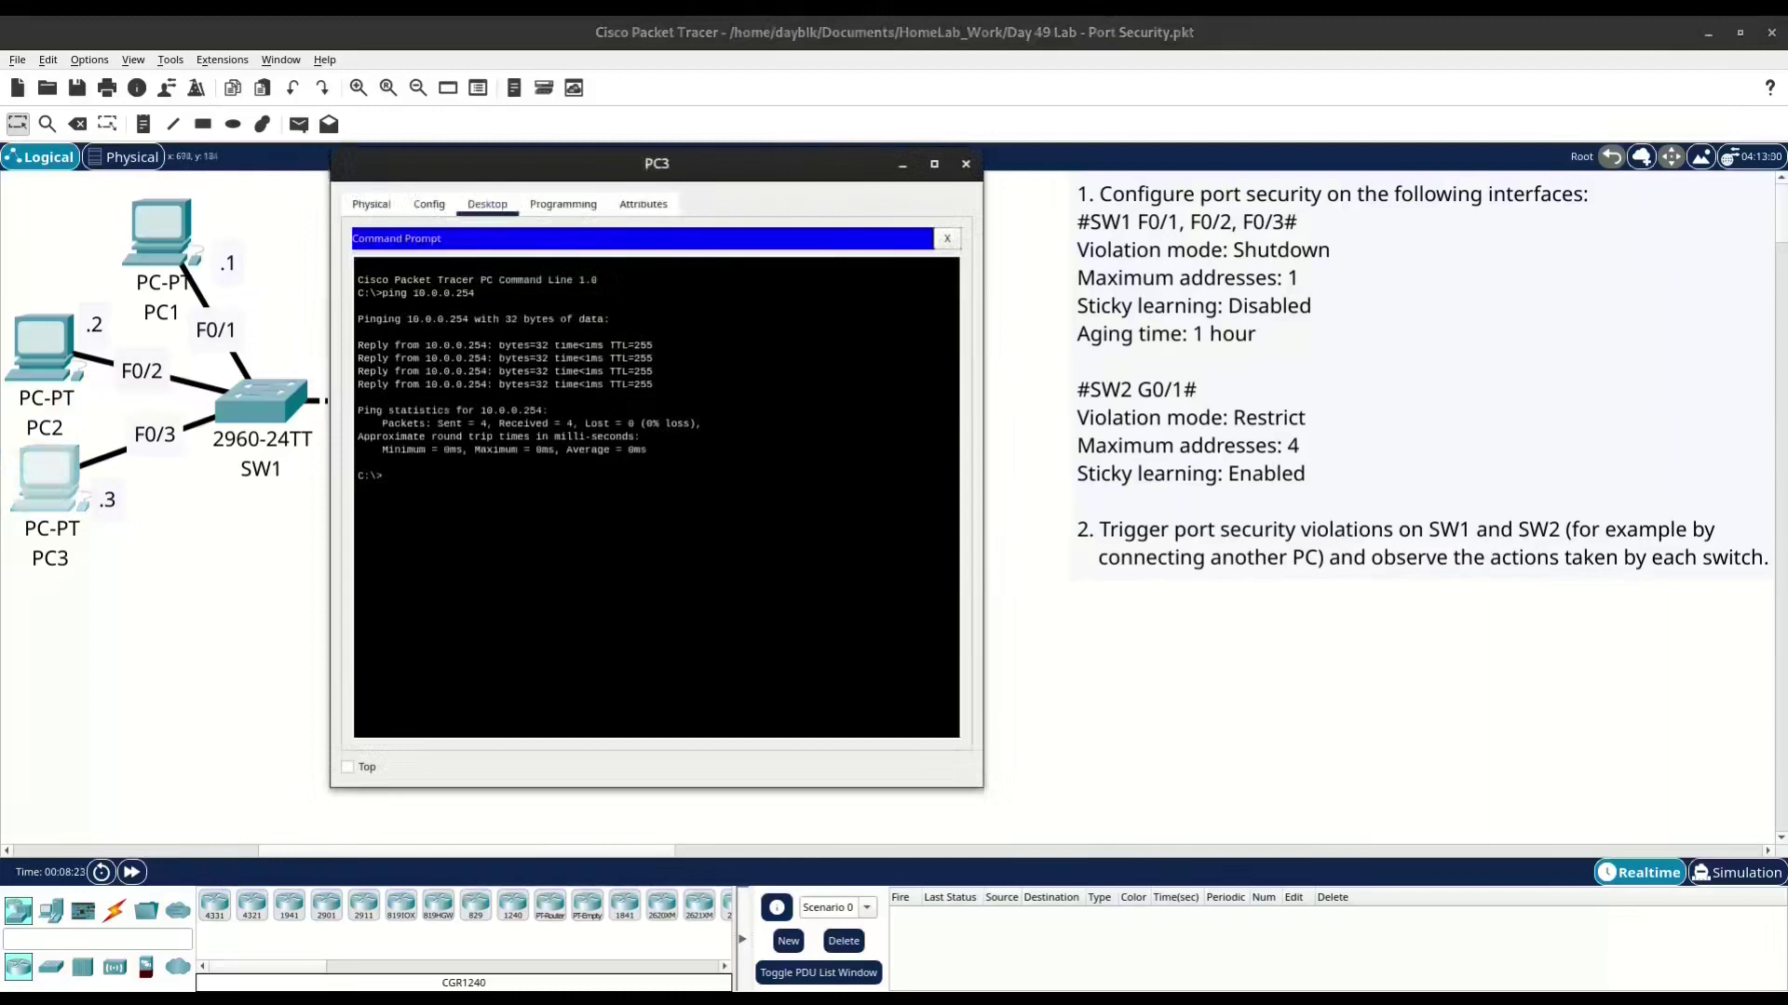
Change the MAC address of PC3's FastEthernet0 to 0003.0003.000B
{"action": "left_click", "coordinate": [430, 204]}
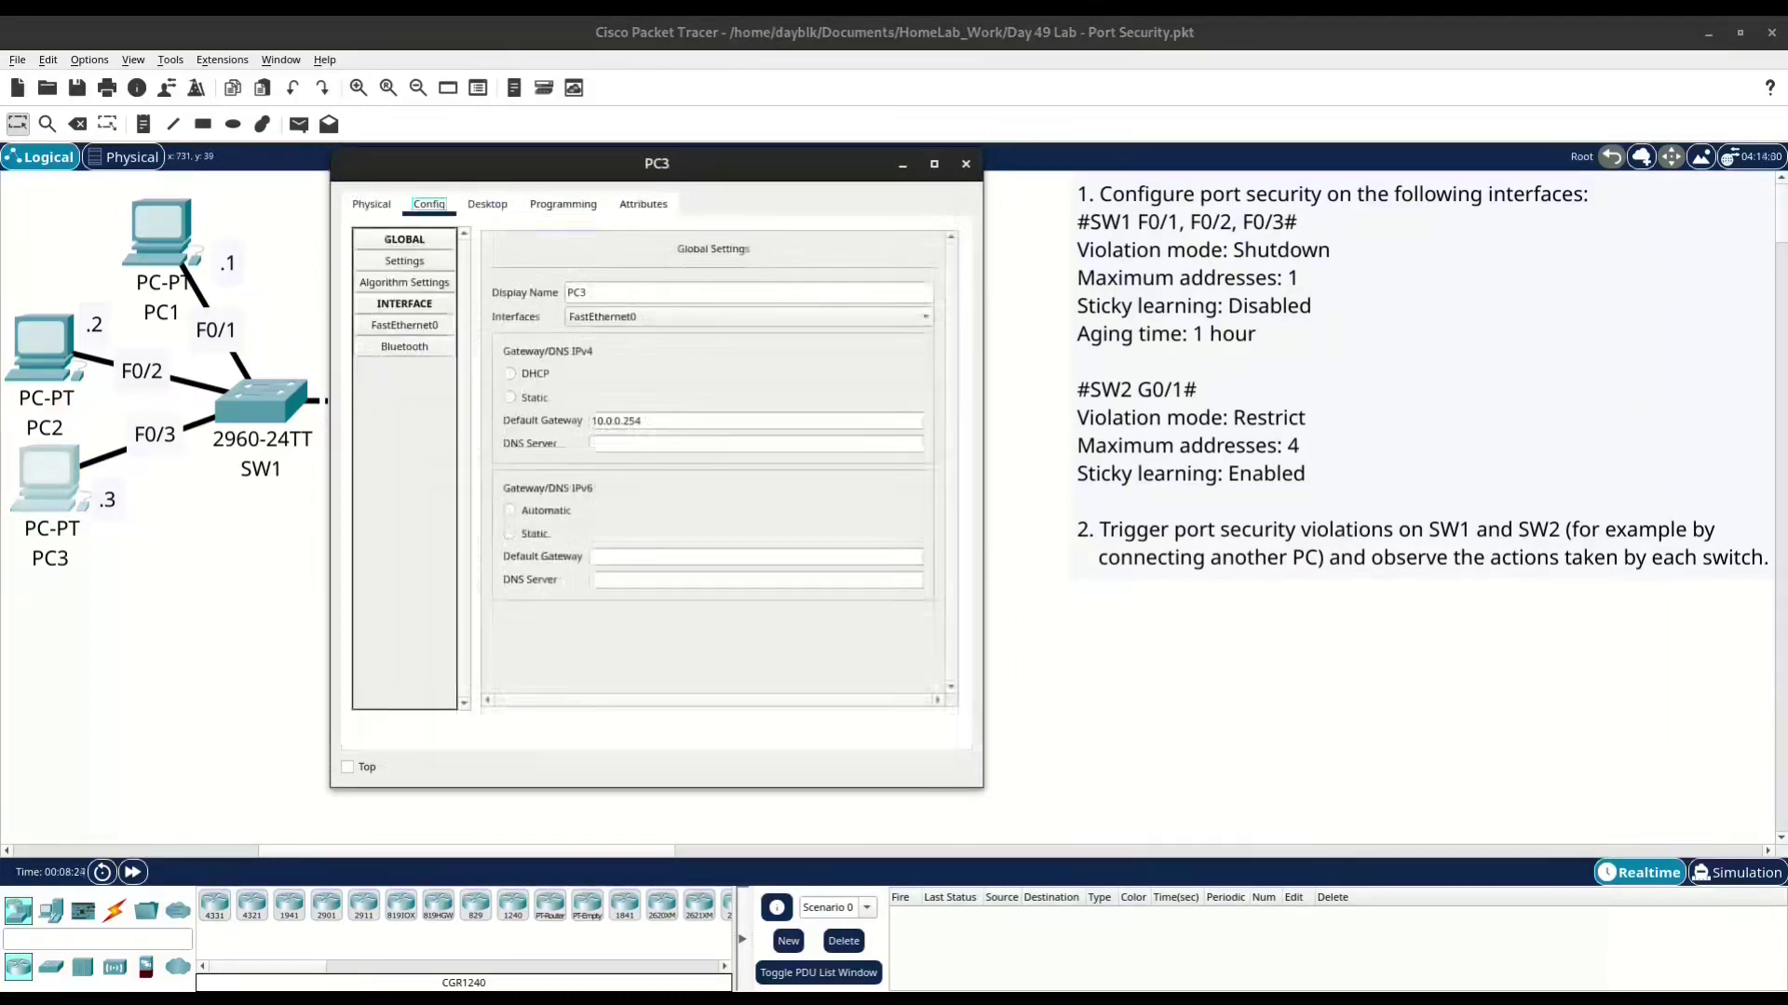
{"action": "left_click", "coordinate": [404, 325]}
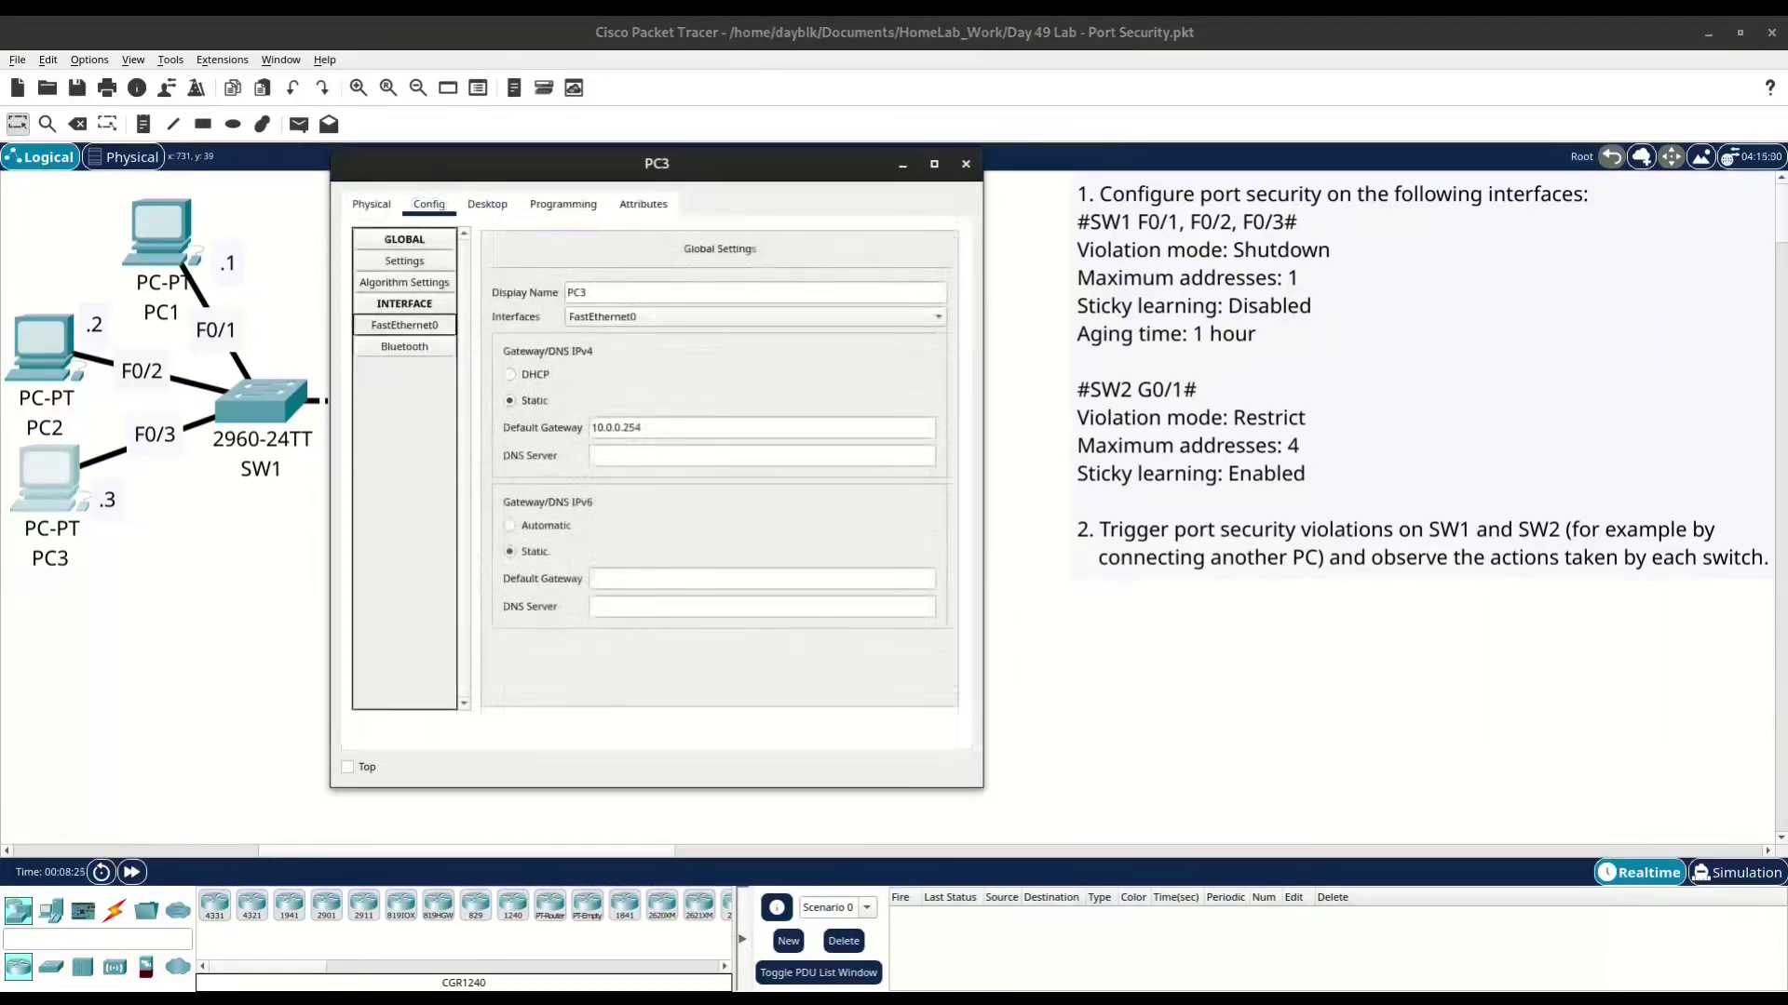
{"action": "left_click", "coordinate": [801, 331]}
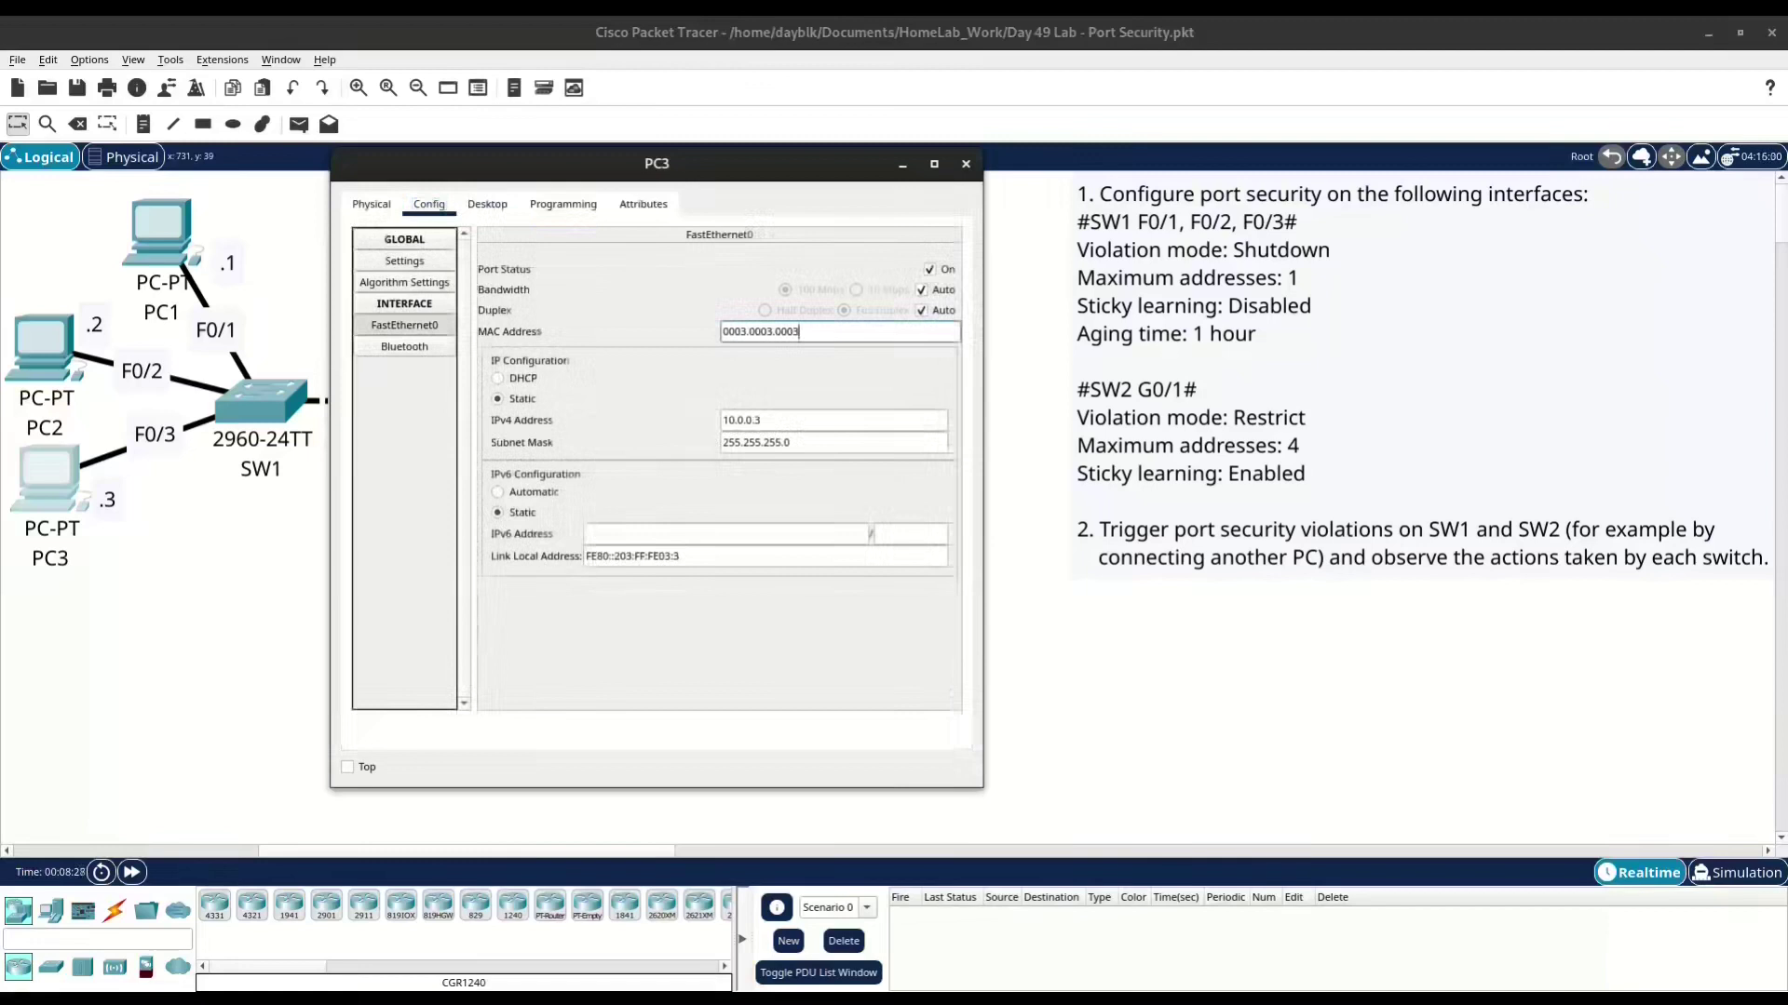
{"action": "key", "text": "BackSpace"}
{"action": "type", "text": "B"}
Ping 10.0.0.254 from PC3 with its changed MAC address, and stop the ping before it completes
{"action": "left_click", "coordinate": [487, 204]}
{"action": "left_click", "coordinate": [778, 270]}
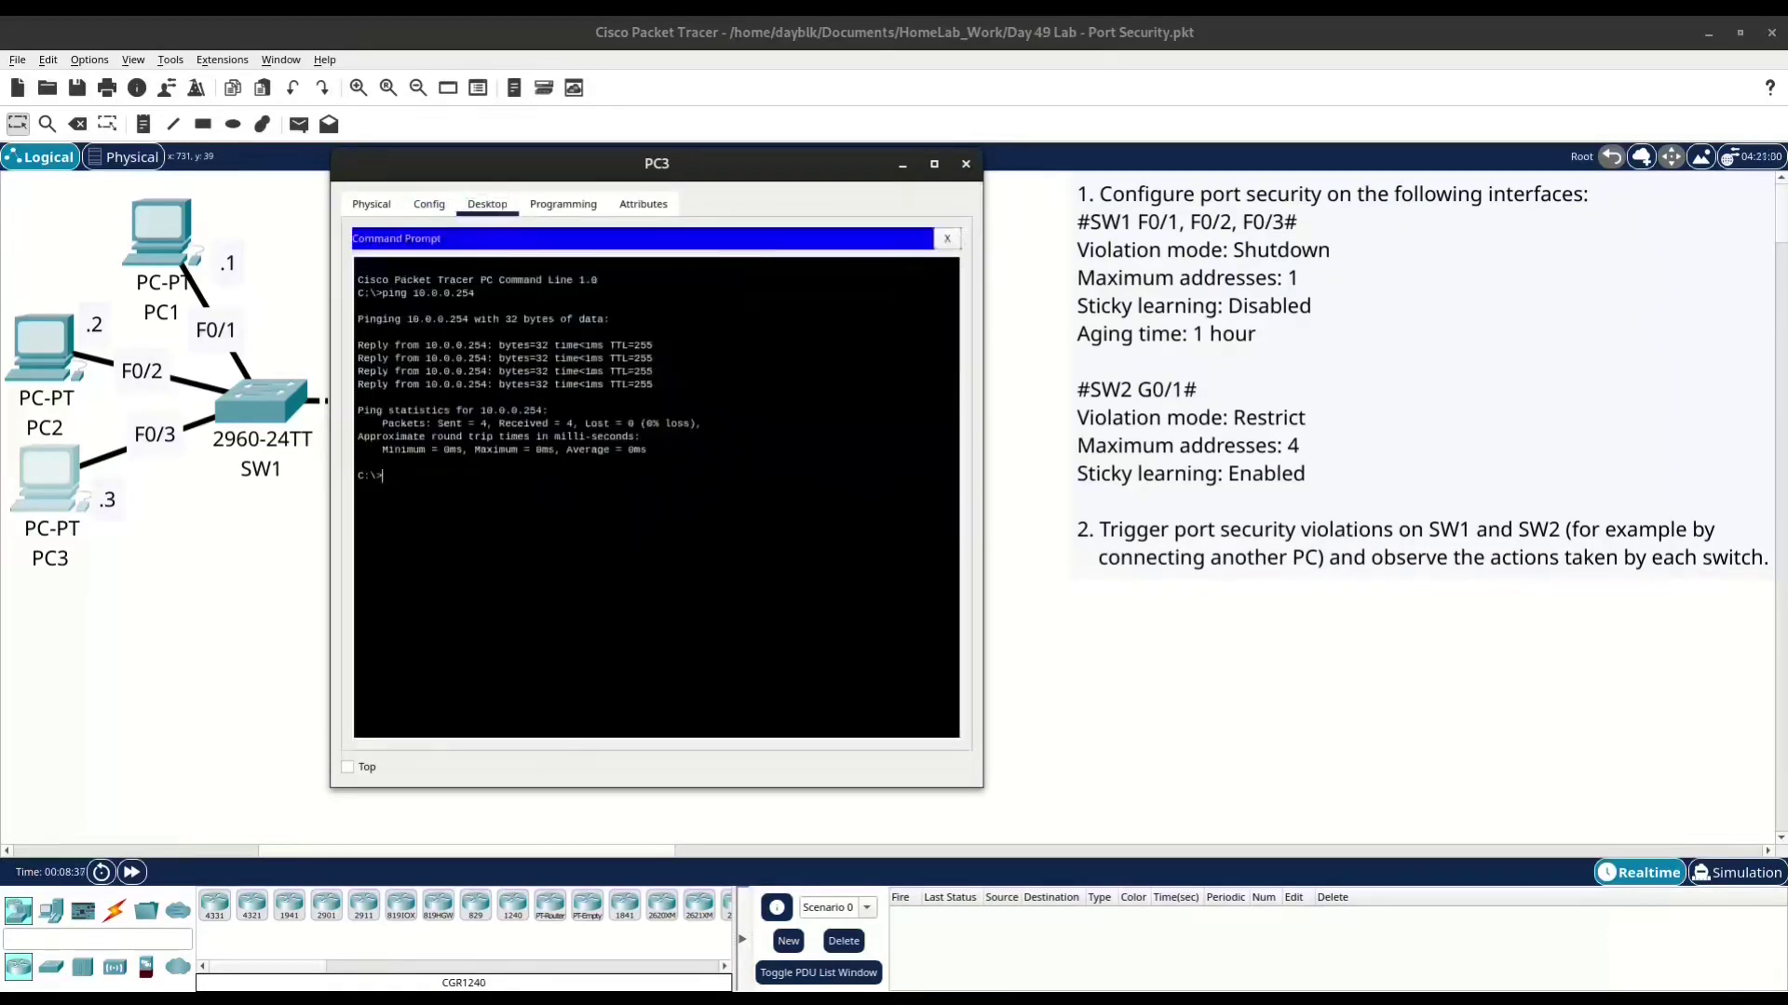
{"action": "type", "text": "pin"}
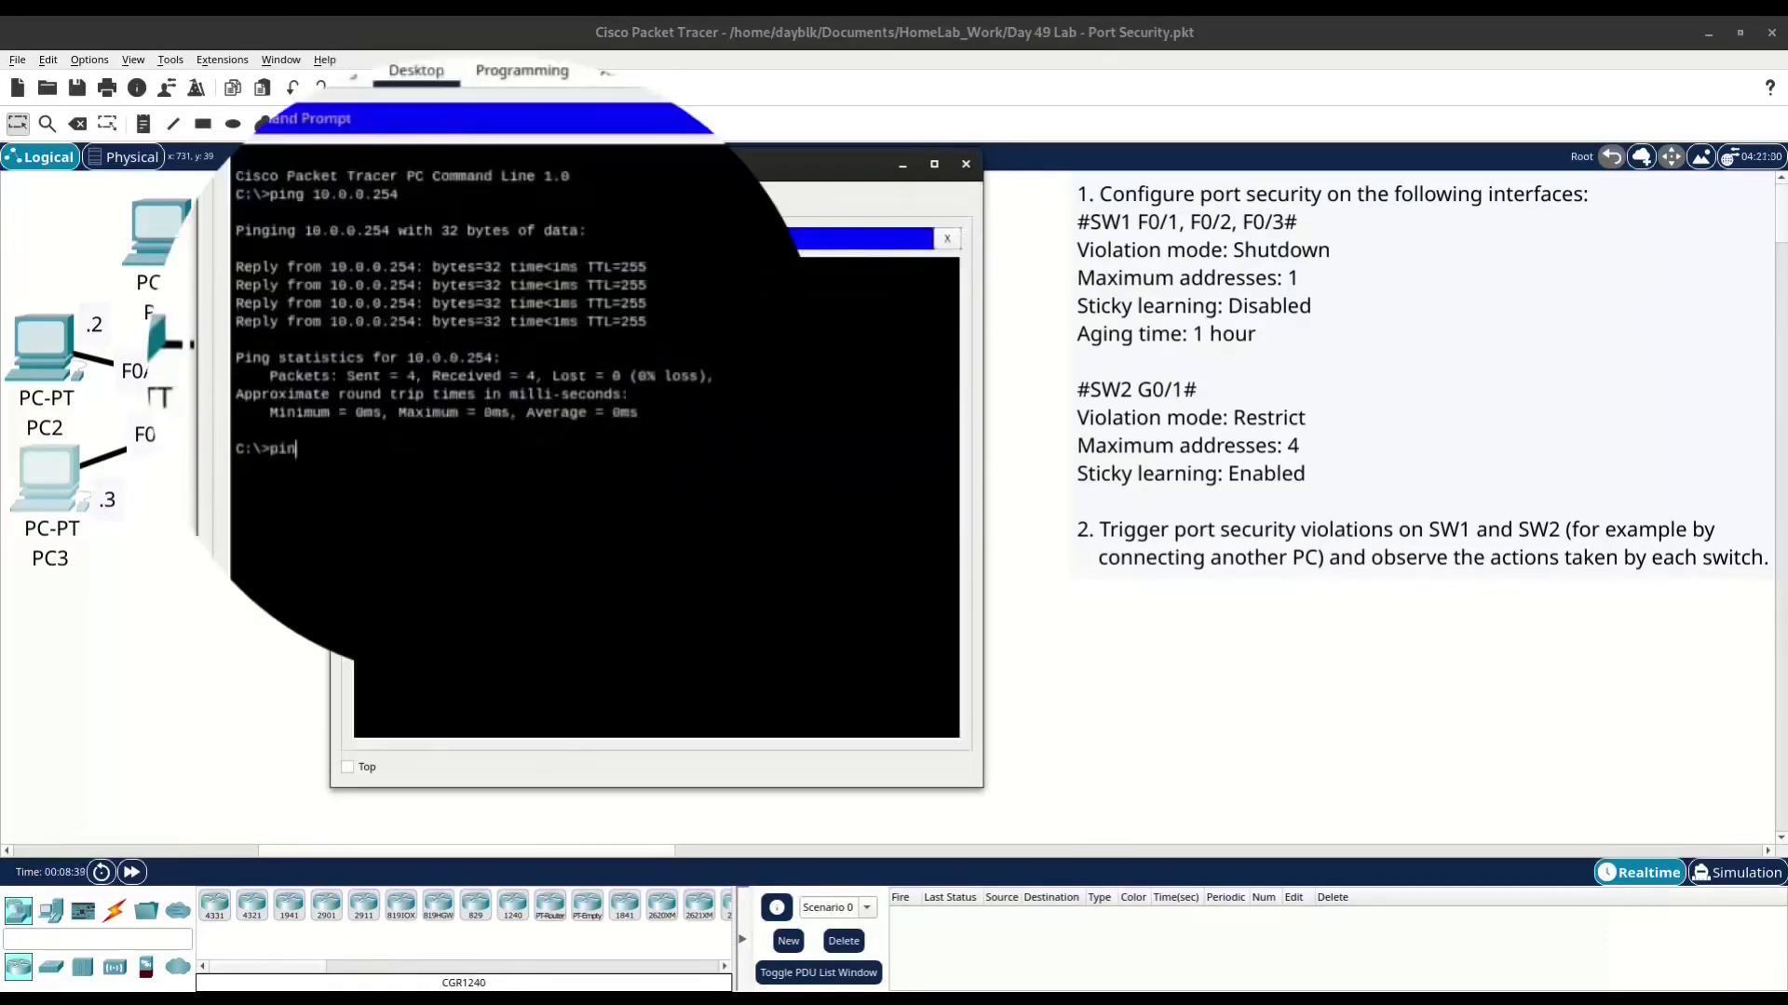
{"action": "type", "text": "g 10.0.0.254"}
{"action": "key", "text": "Return"}
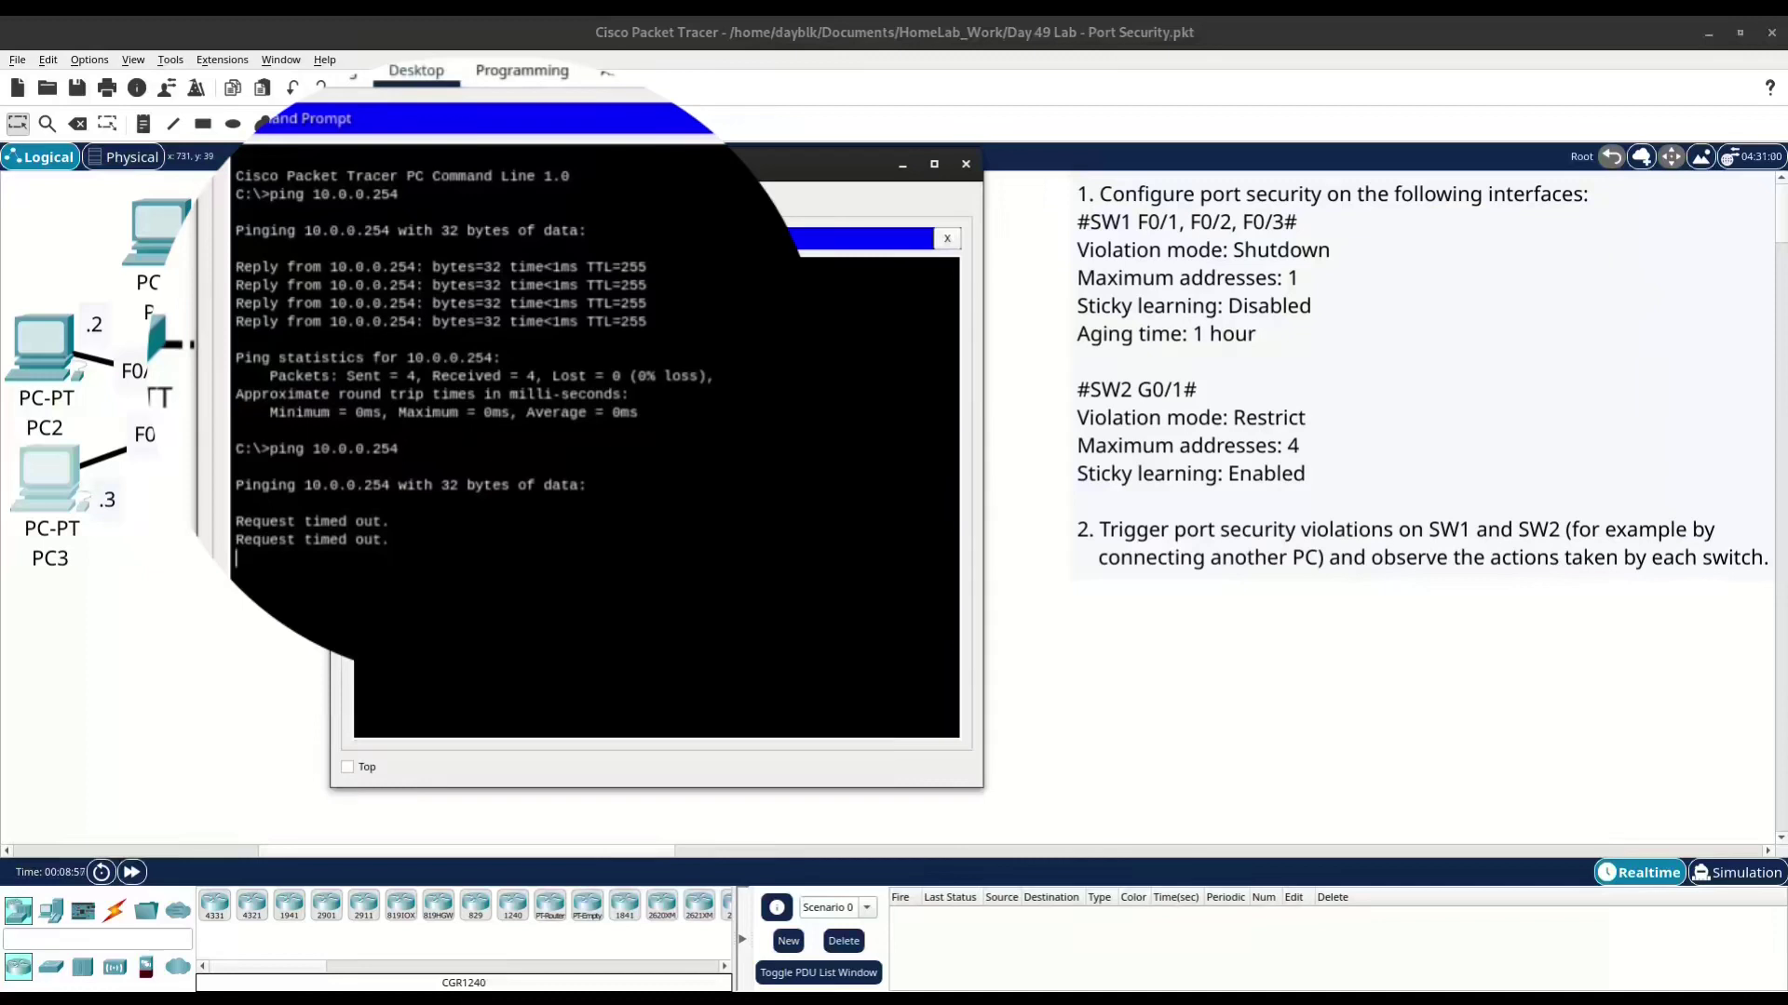
{"action": "key", "text": "ctrl+c"}
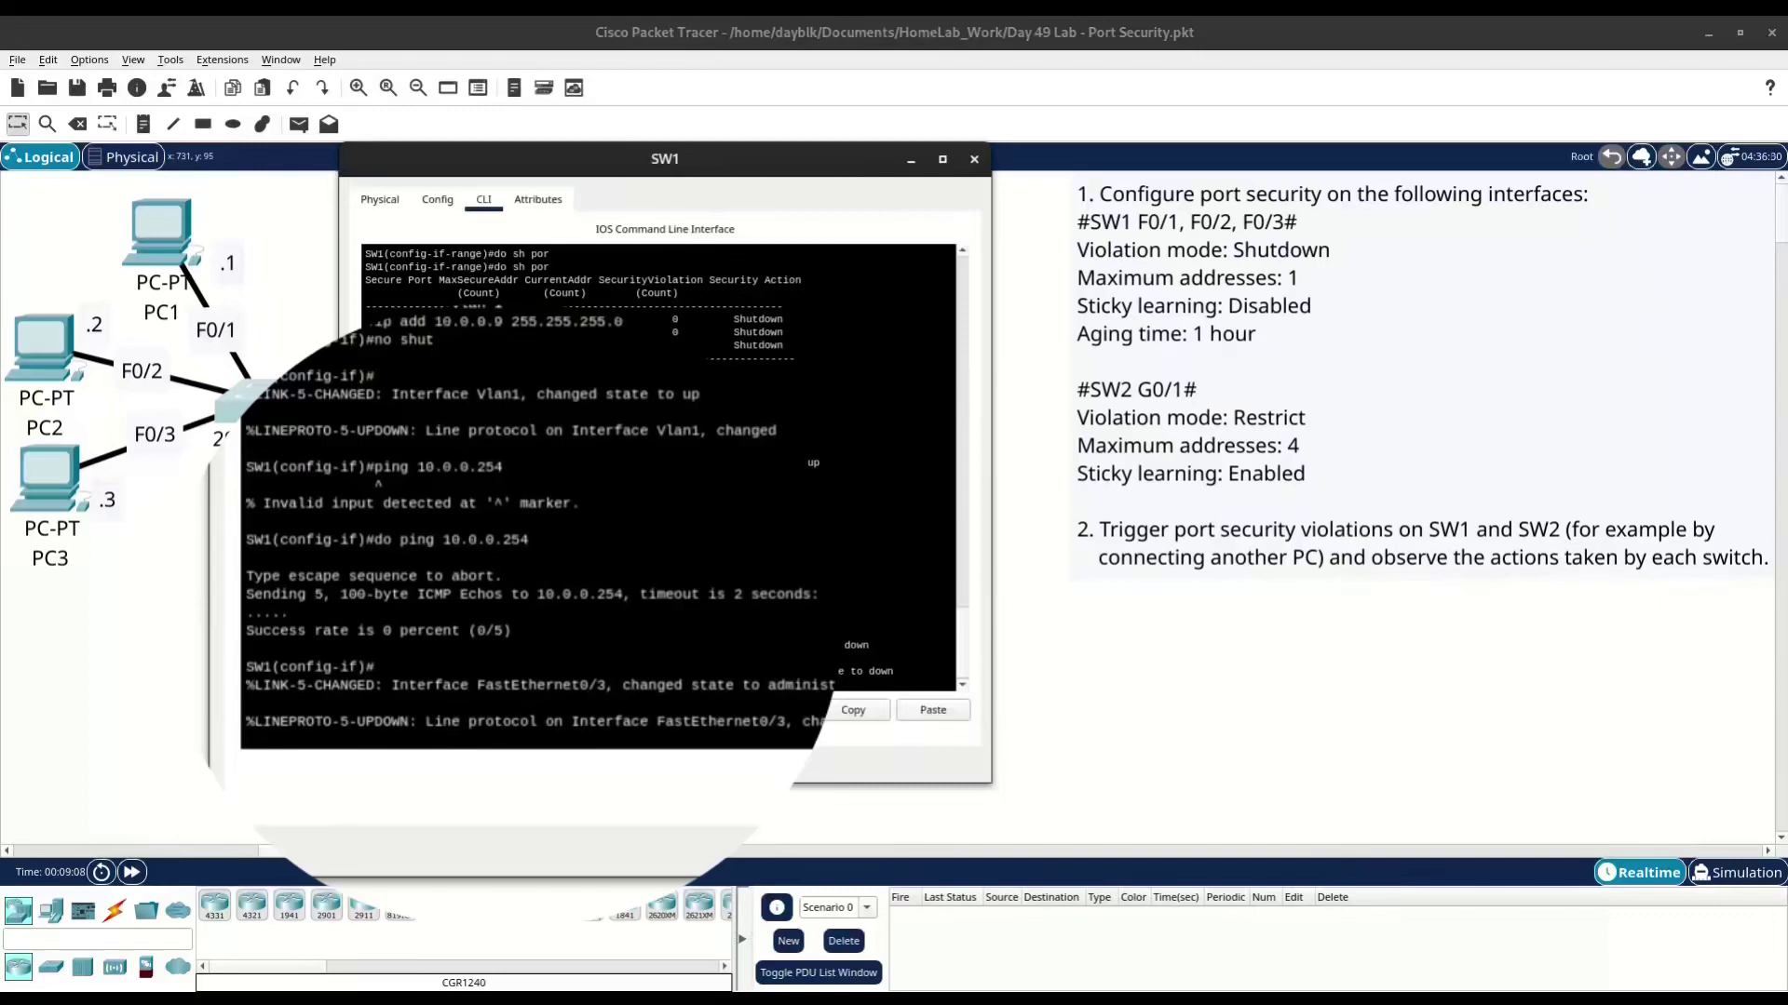
Display SW1's port-security summary and the details of F0/3, then close the SW1 window
{"action": "key", "text": "Return"}
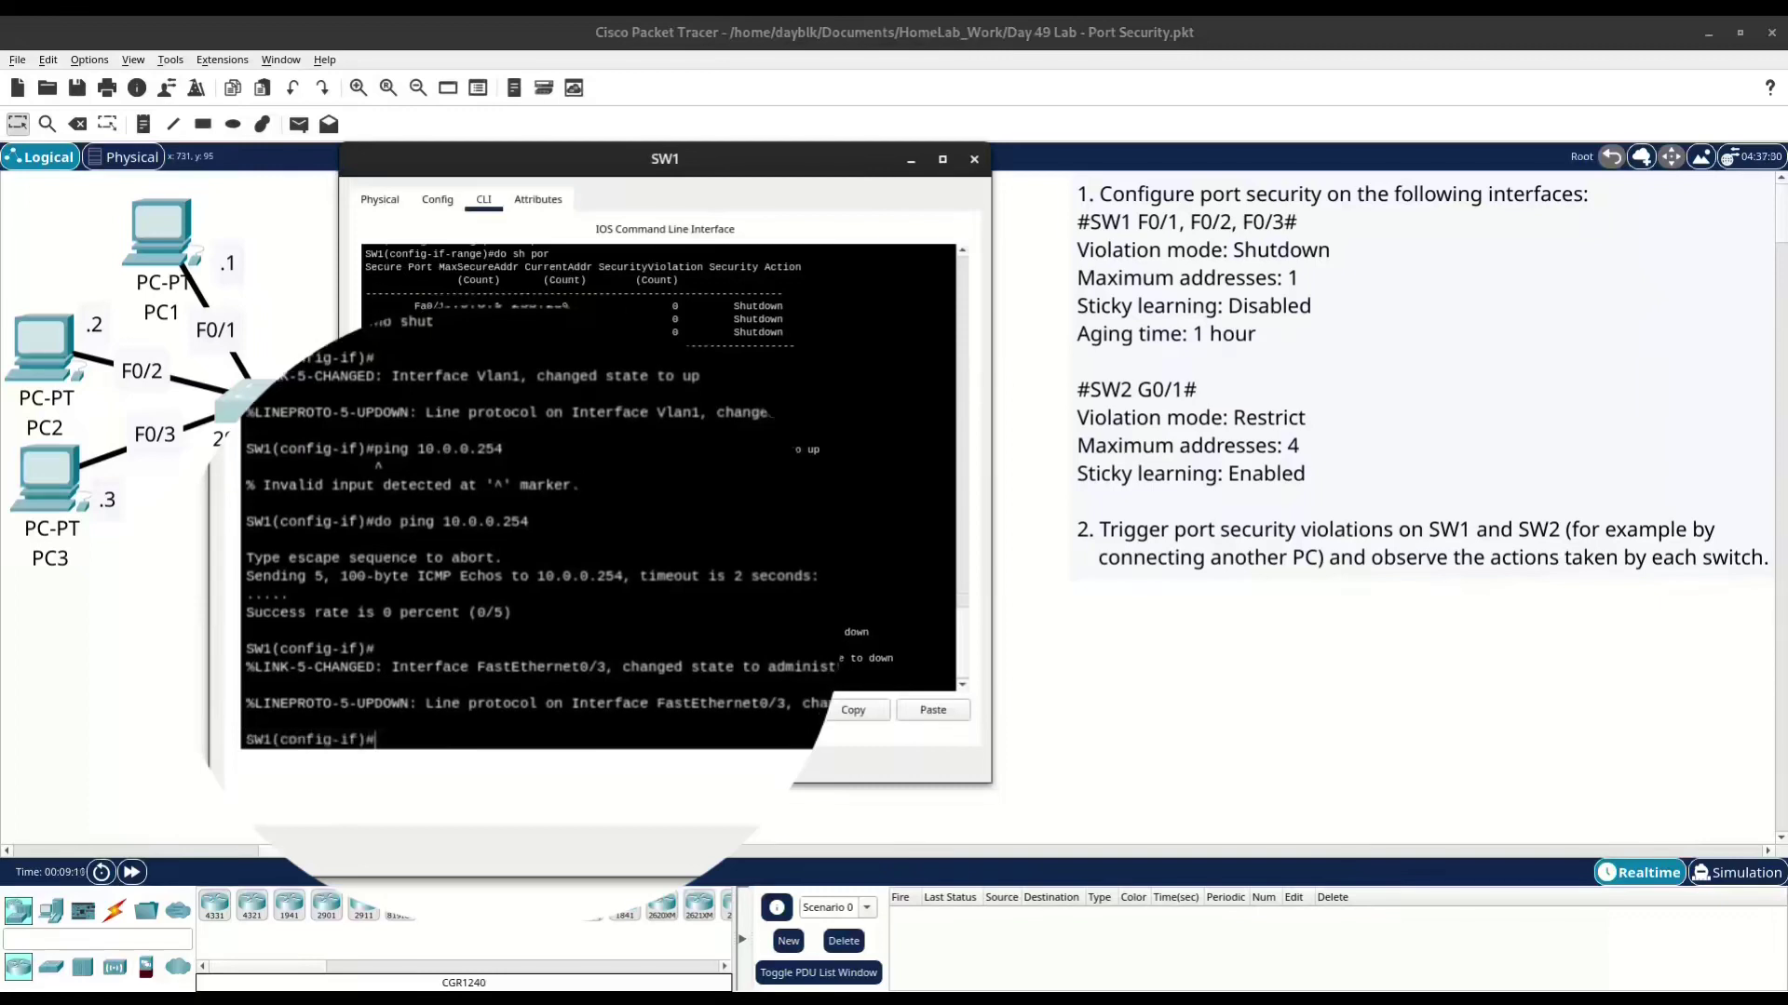
{"action": "type", "text": "do sh por"}
{"action": "key", "text": "Return"}
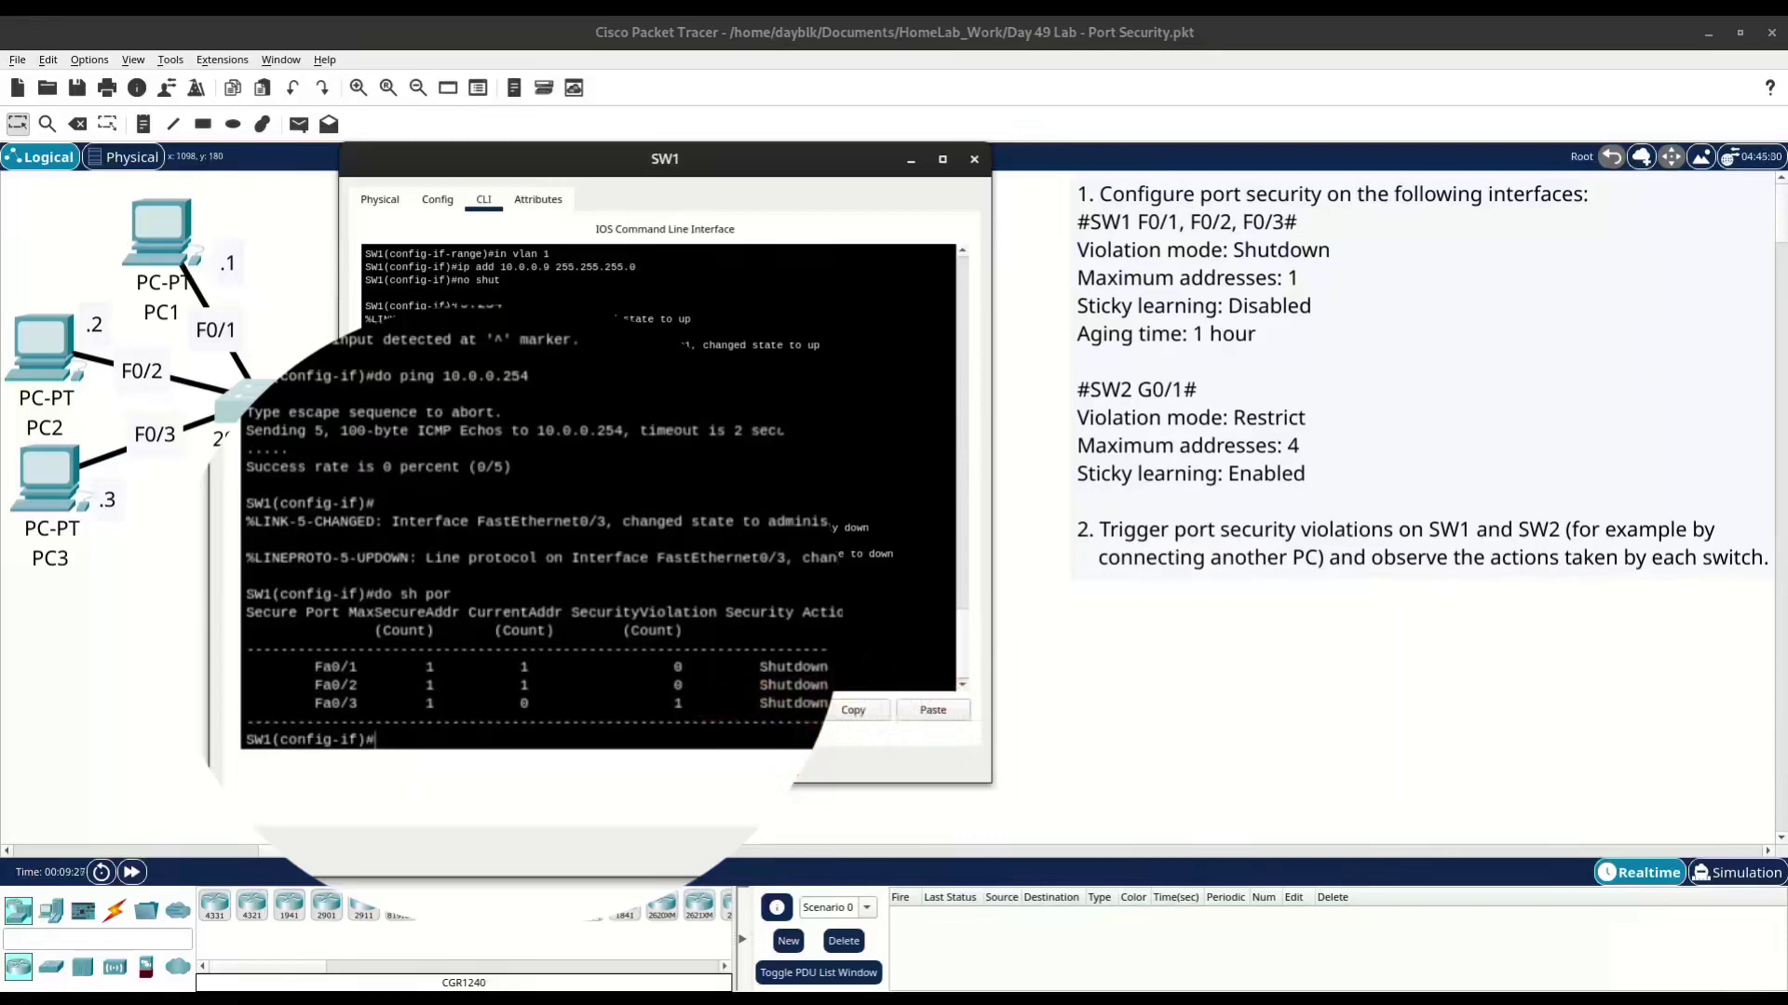
{"action": "type", "text": "do sh por in f0/3"}
{"action": "key", "text": "Return"}
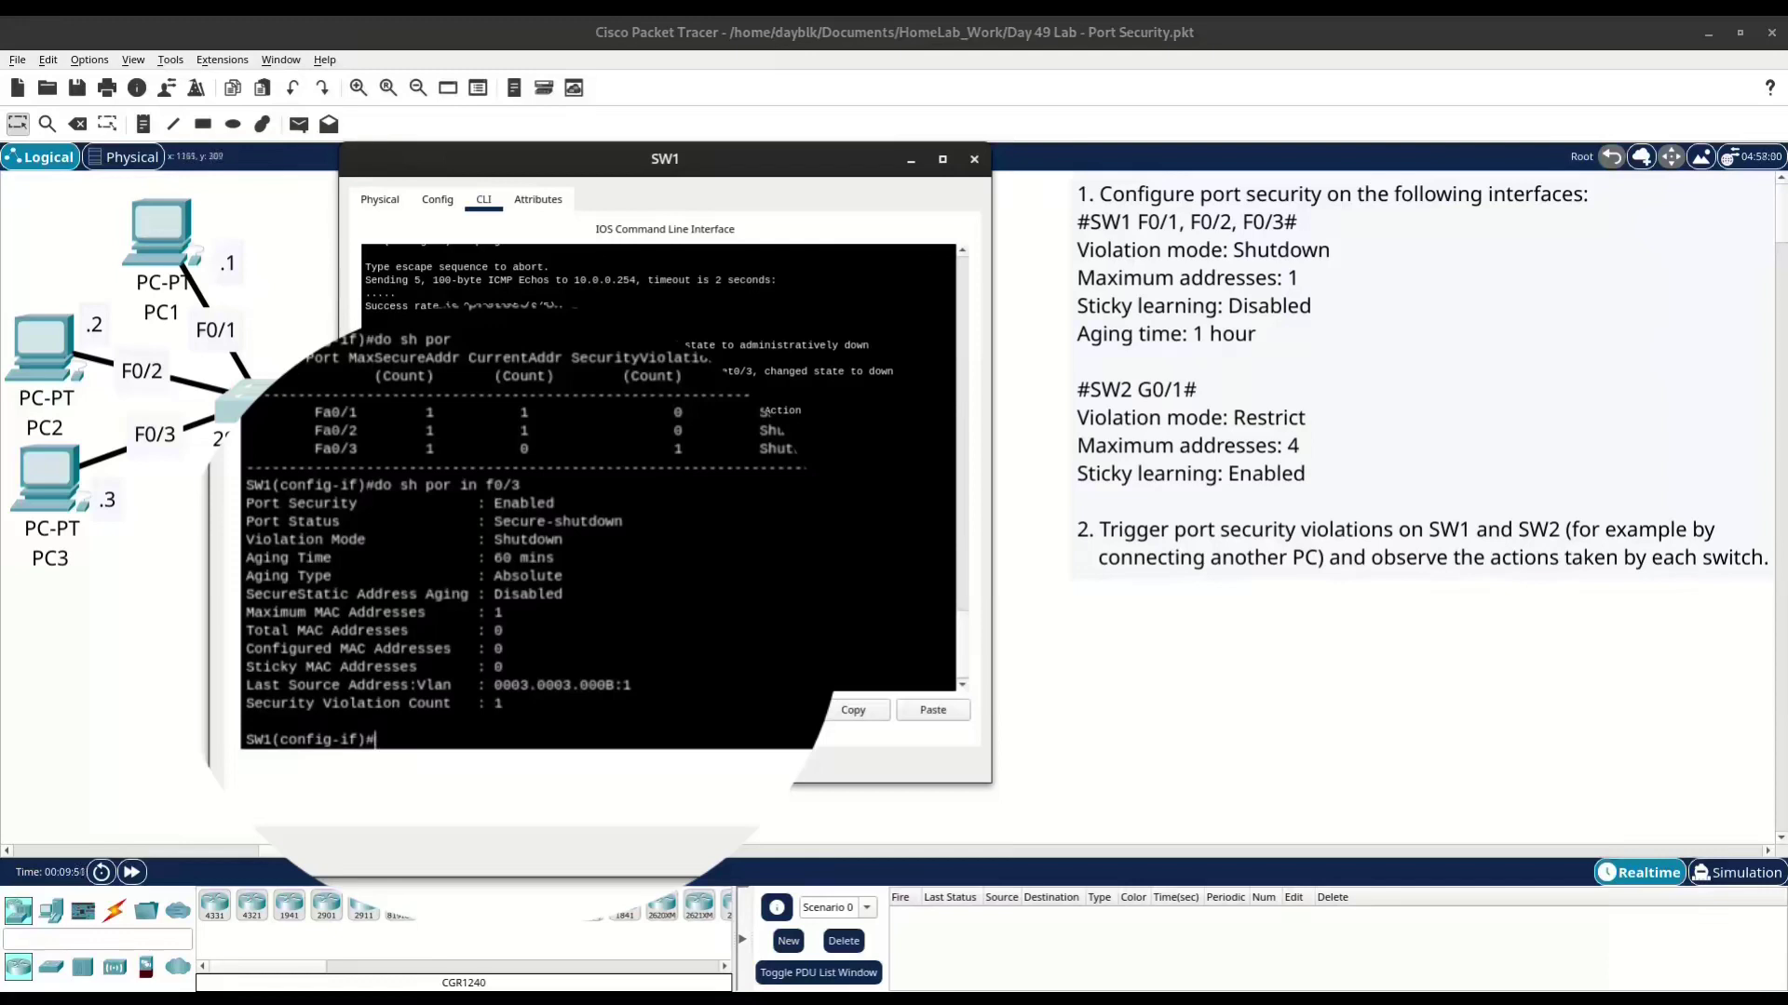
{"action": "left_click", "coordinate": [973, 159]}
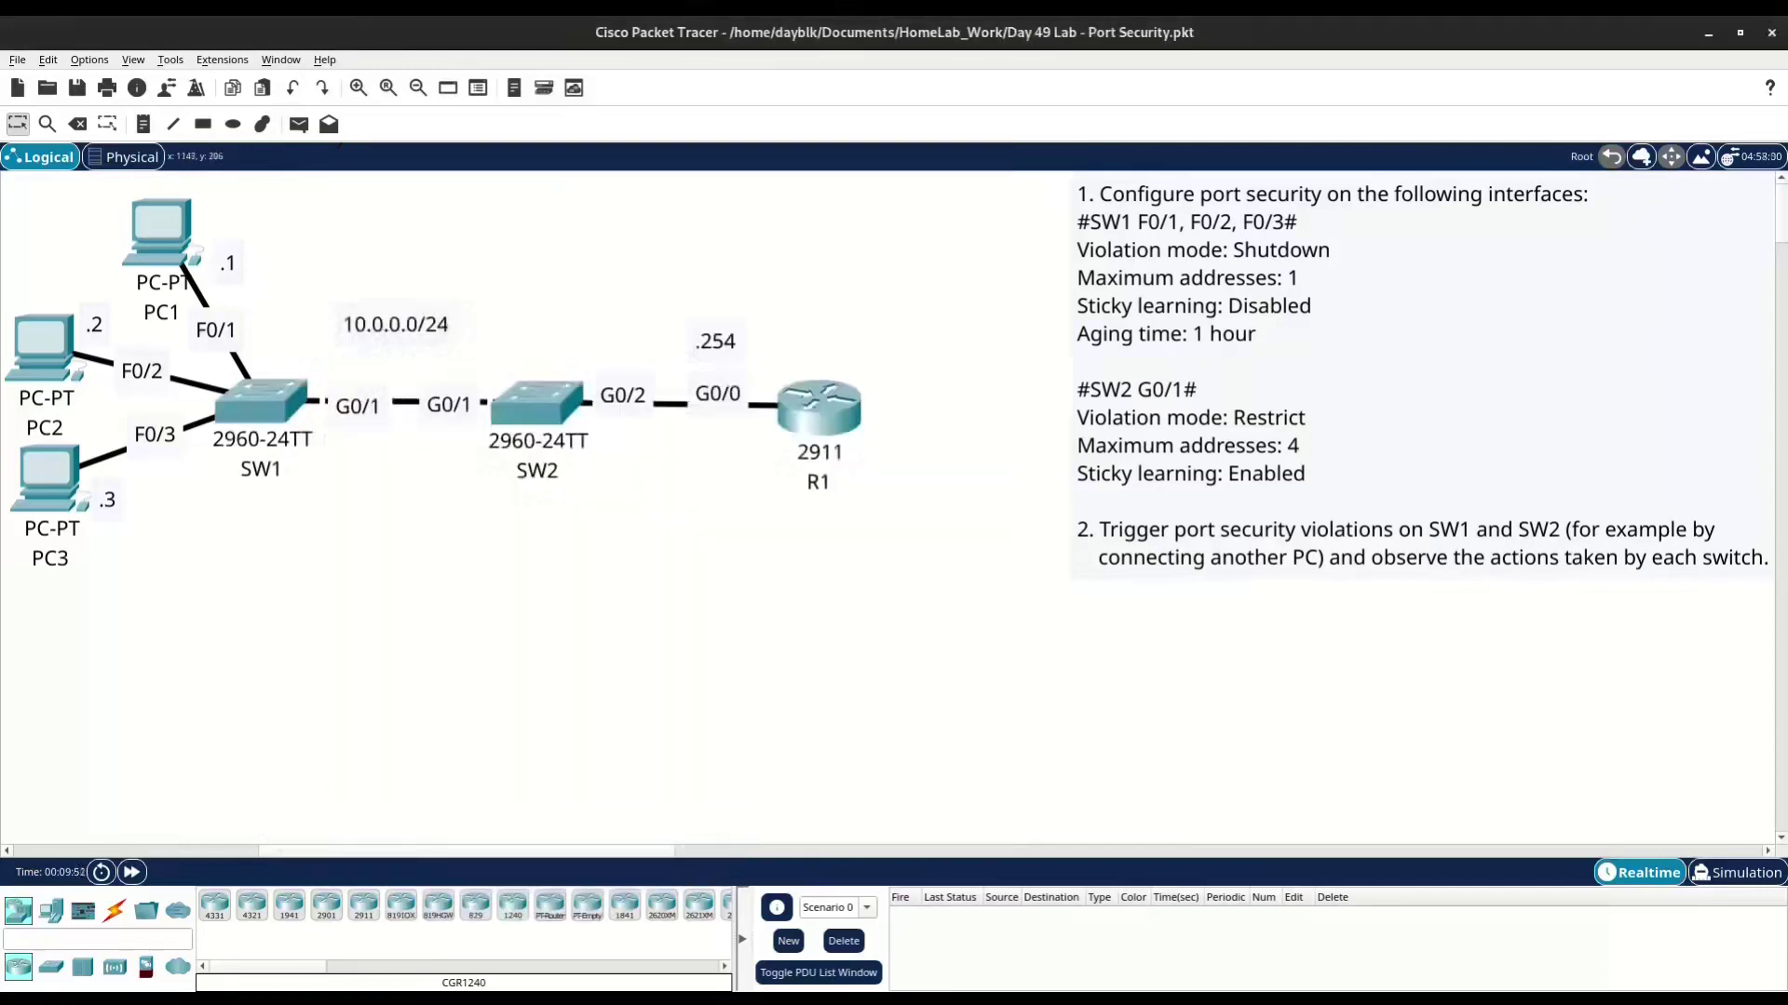